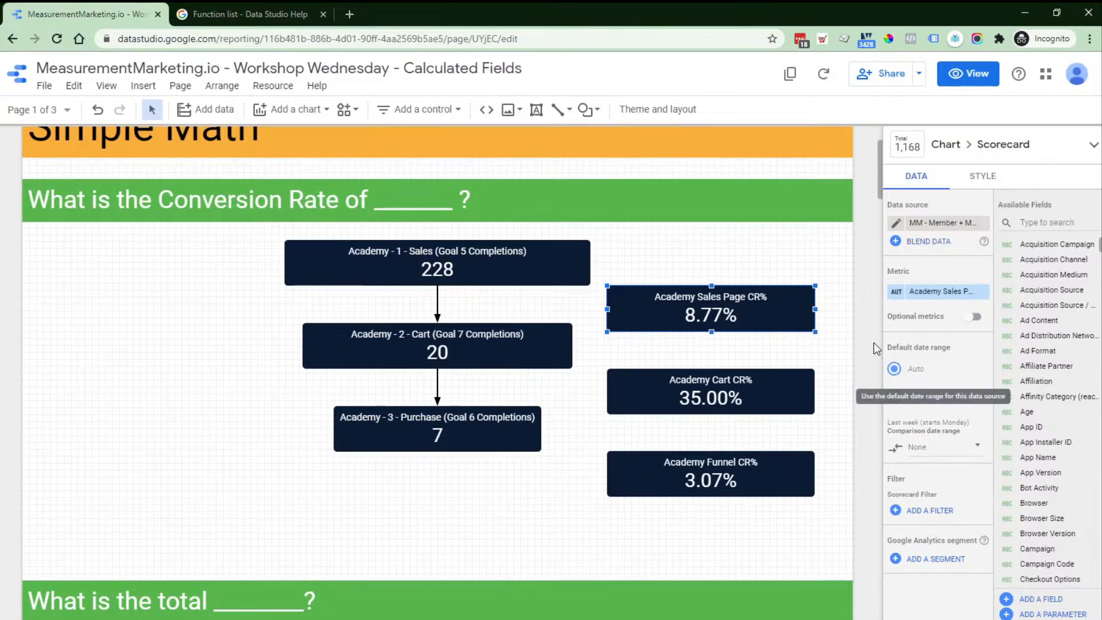
click(934, 291)
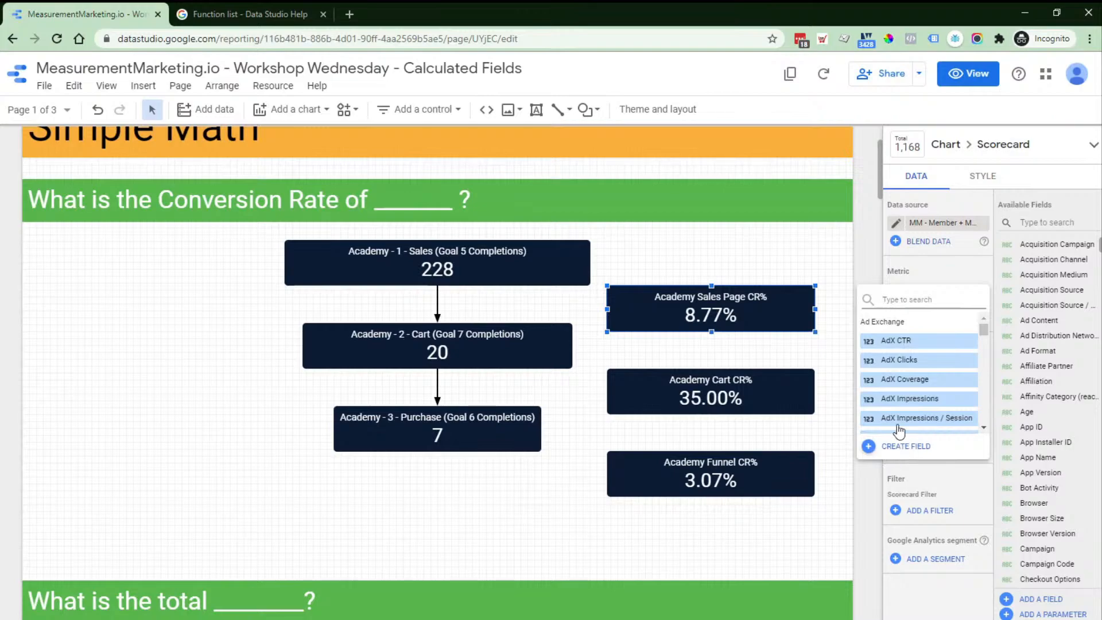
click(831, 267)
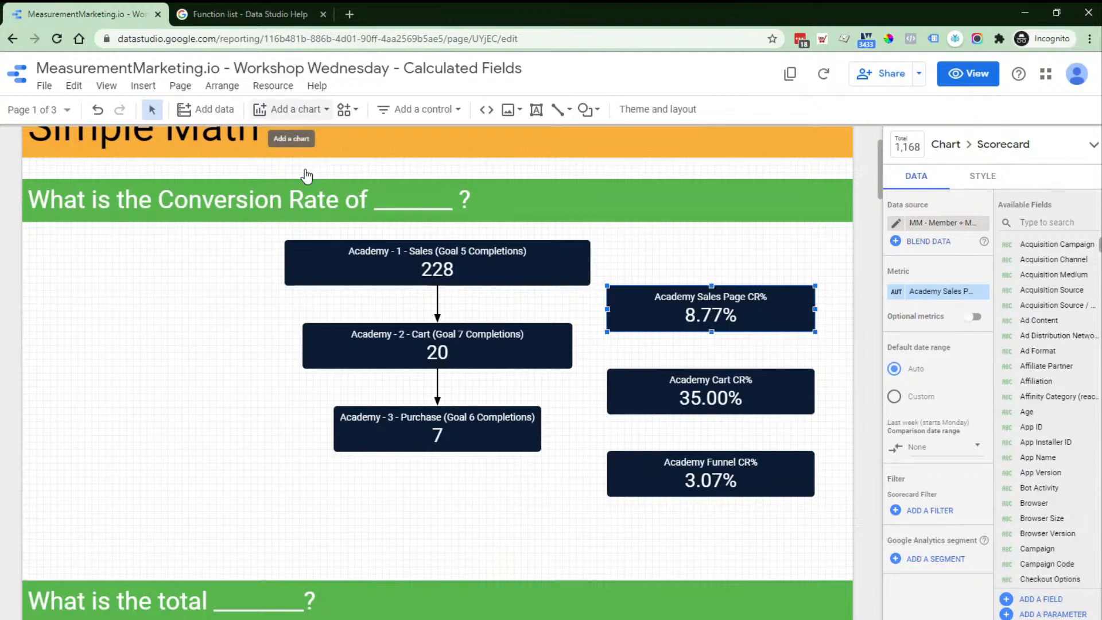
click(296, 109)
click(277, 199)
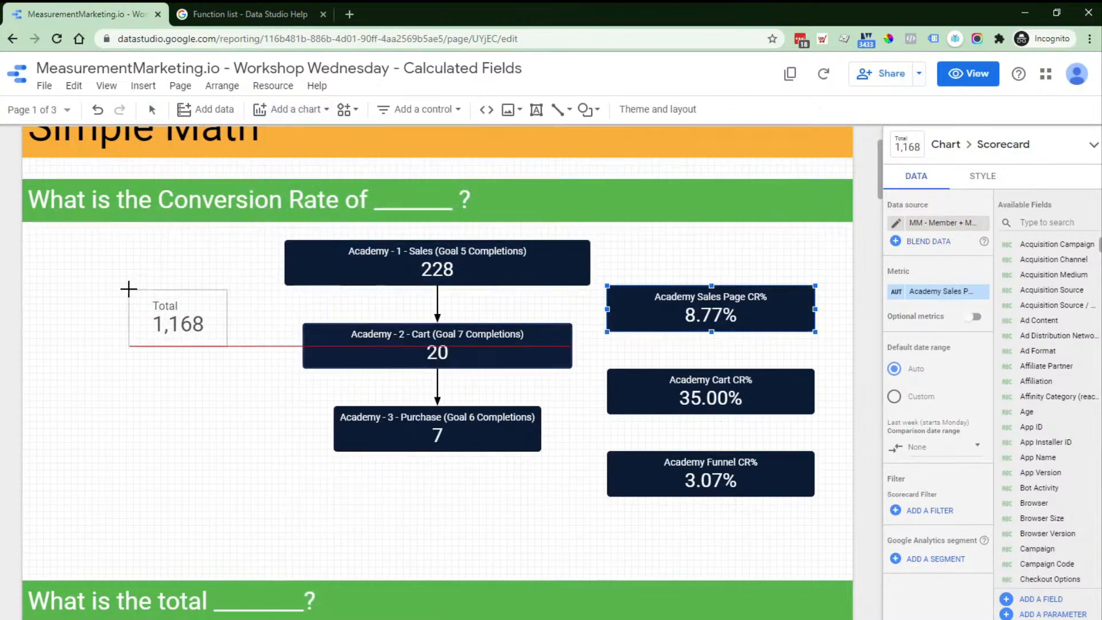
click(109, 288)
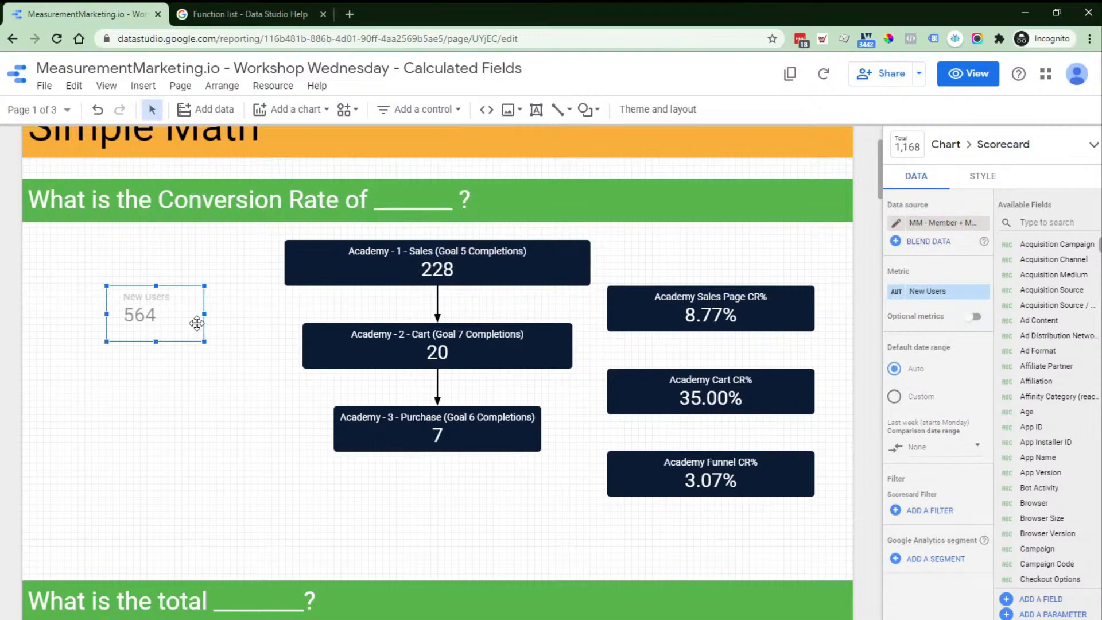
click(940, 294)
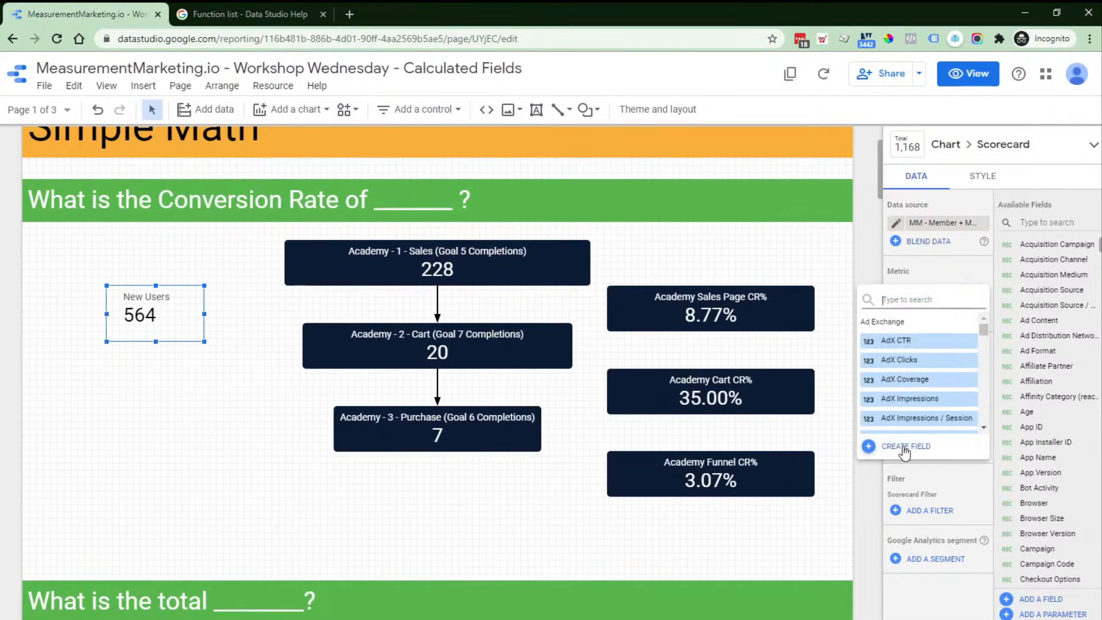
click(913, 449)
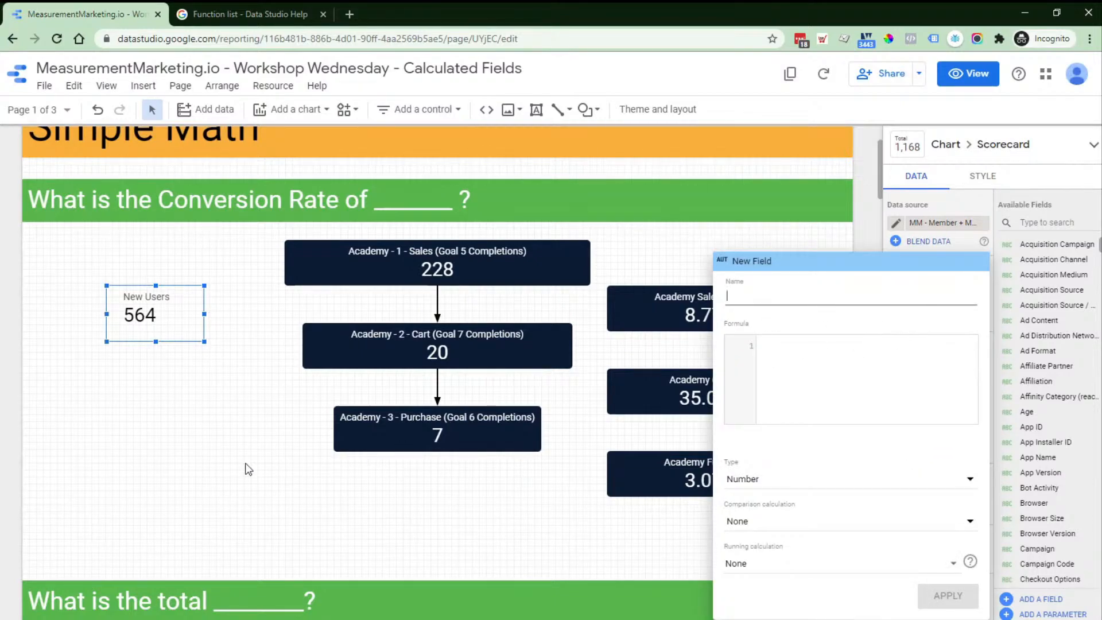
click(233, 426)
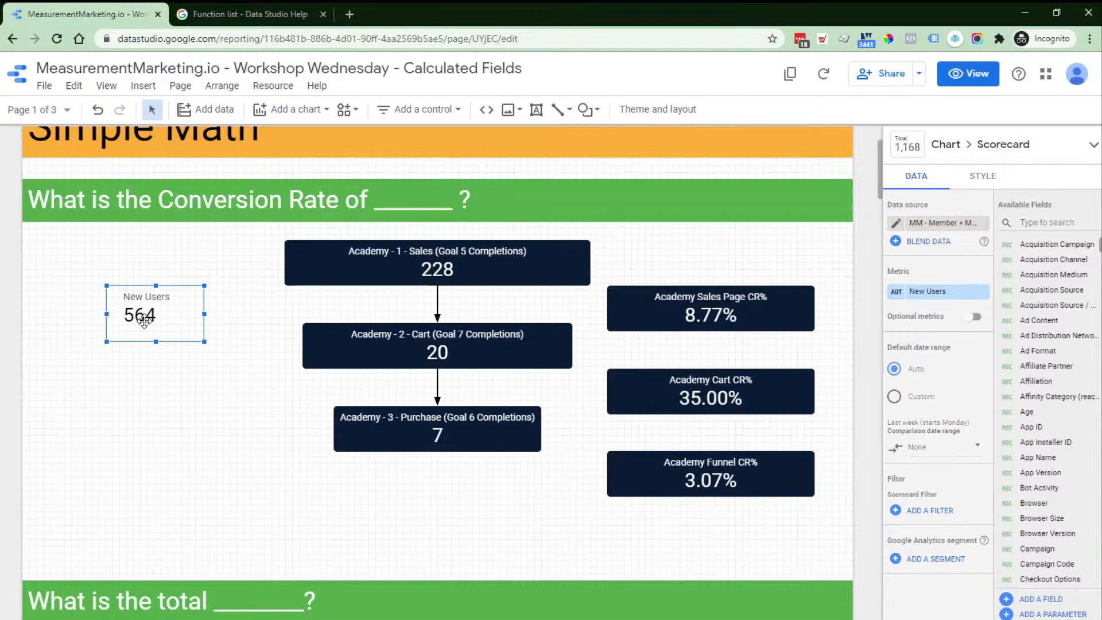
key(Delete)
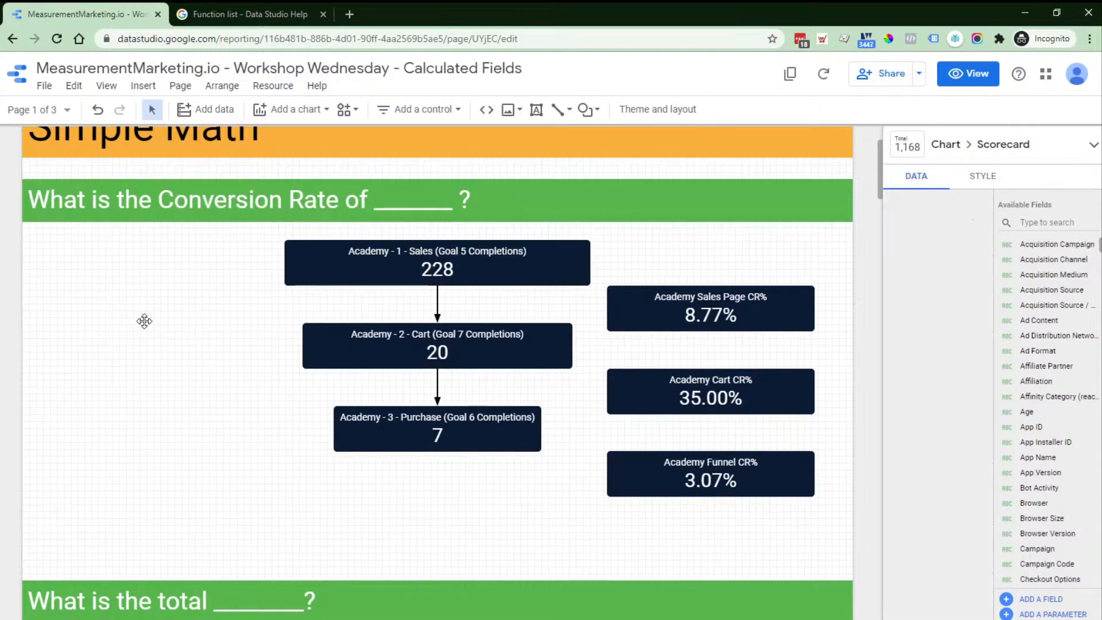
Step: Start a new calculated field in the data source used by the Academy Sales Page CR% scorecard
click(740, 309)
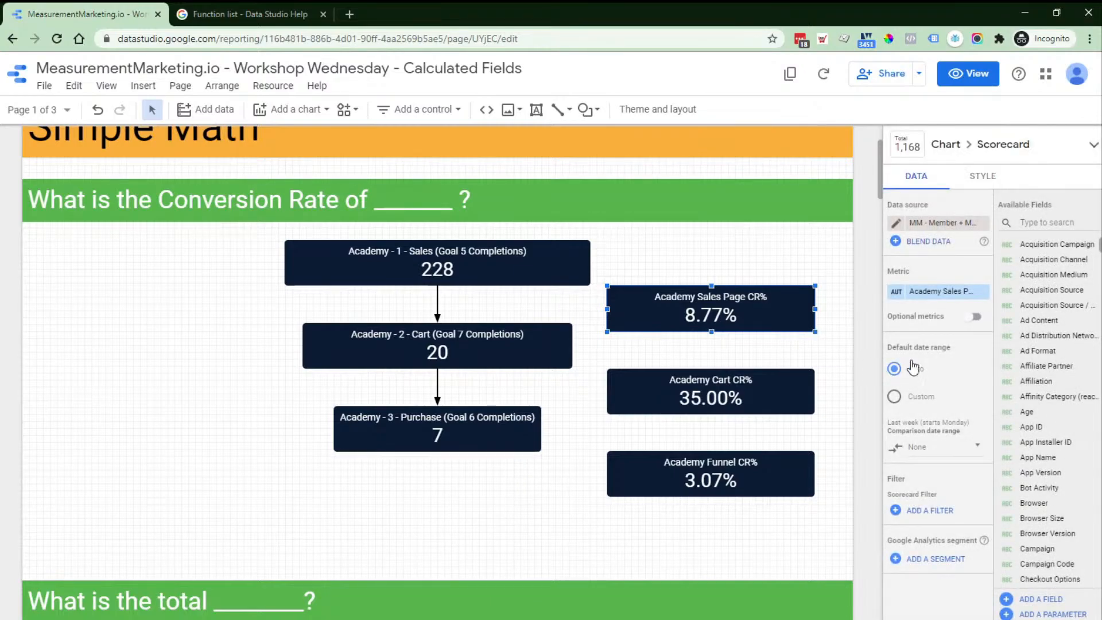
click(936, 294)
click(924, 606)
click(897, 225)
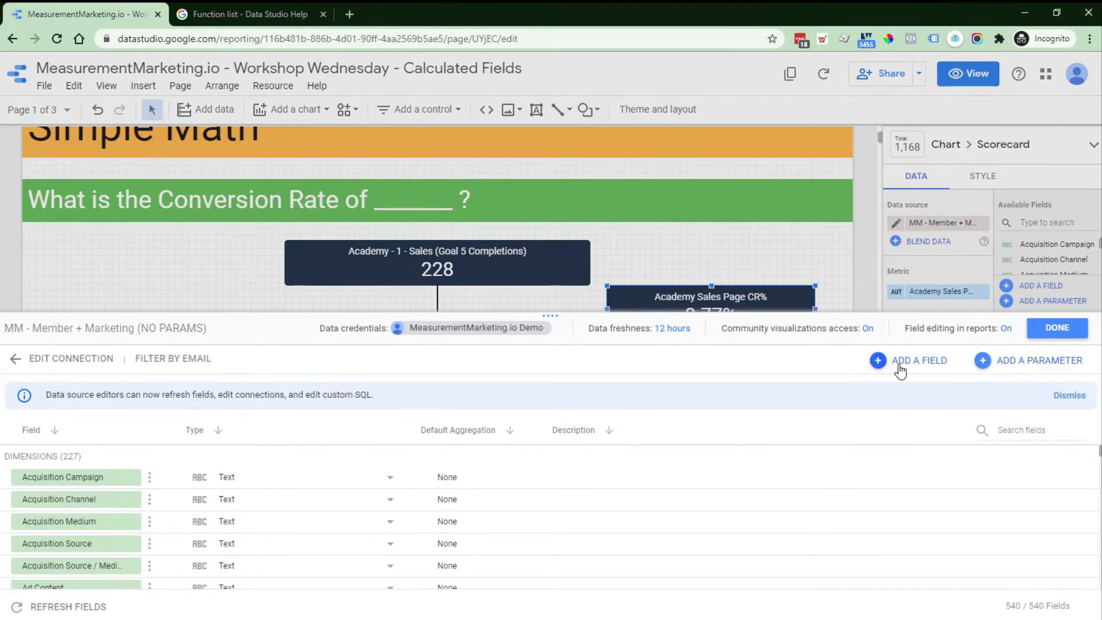
click(911, 371)
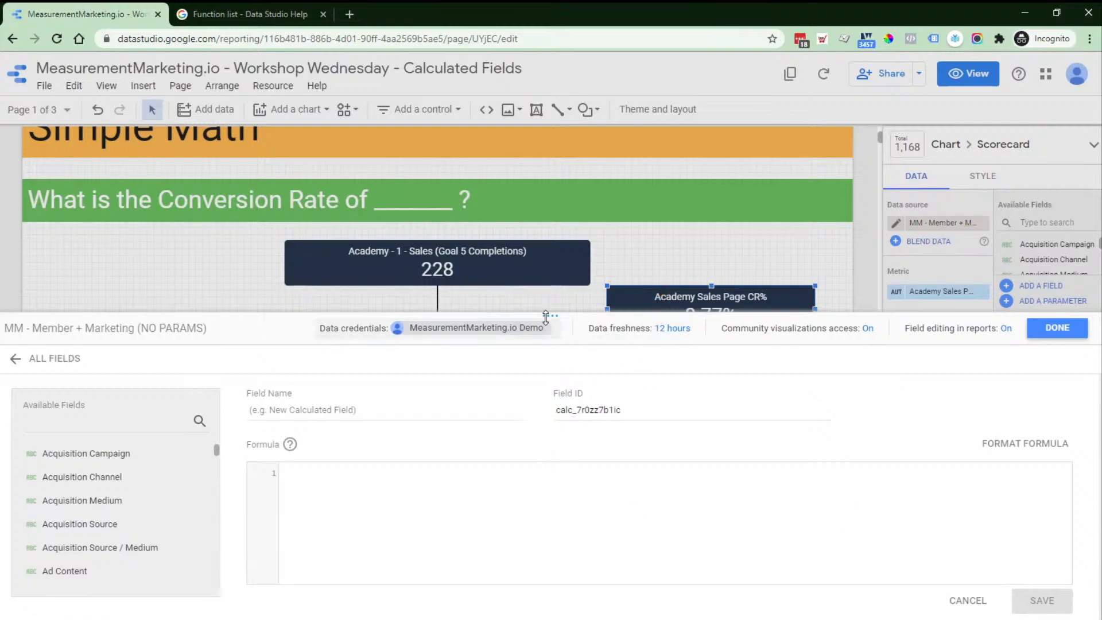
Step: Resize the field editor so the funnel scorecards stay visible, and insert Academy - 1 - Sales (Goal 5 Completions) into the formula
drag(550, 317, 550, 364)
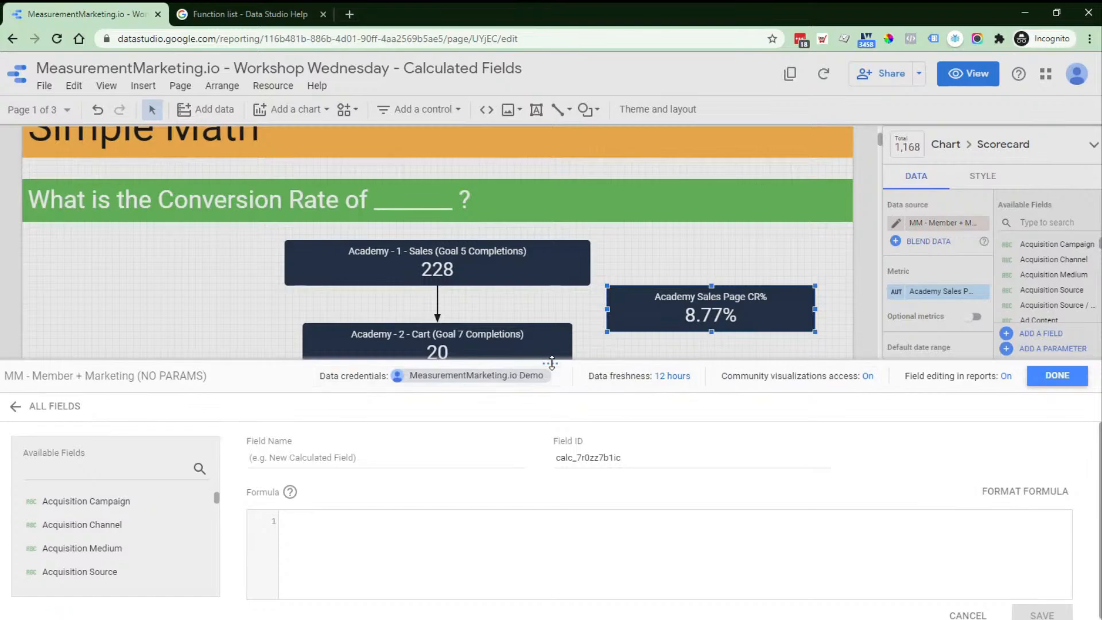
drag(552, 363, 559, 244)
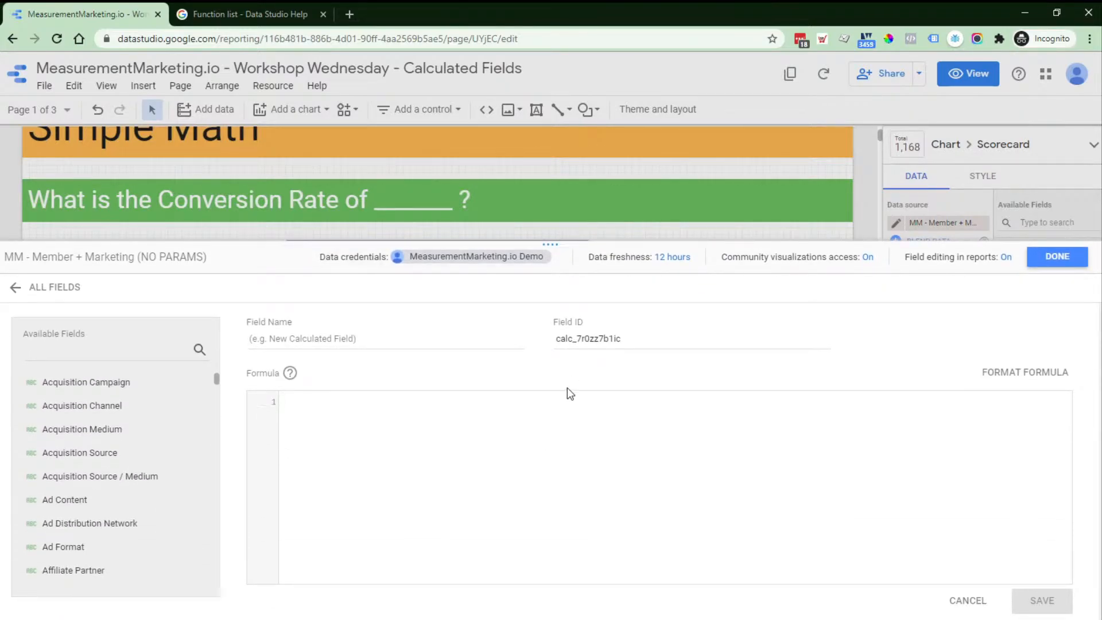
drag(553, 242, 548, 381)
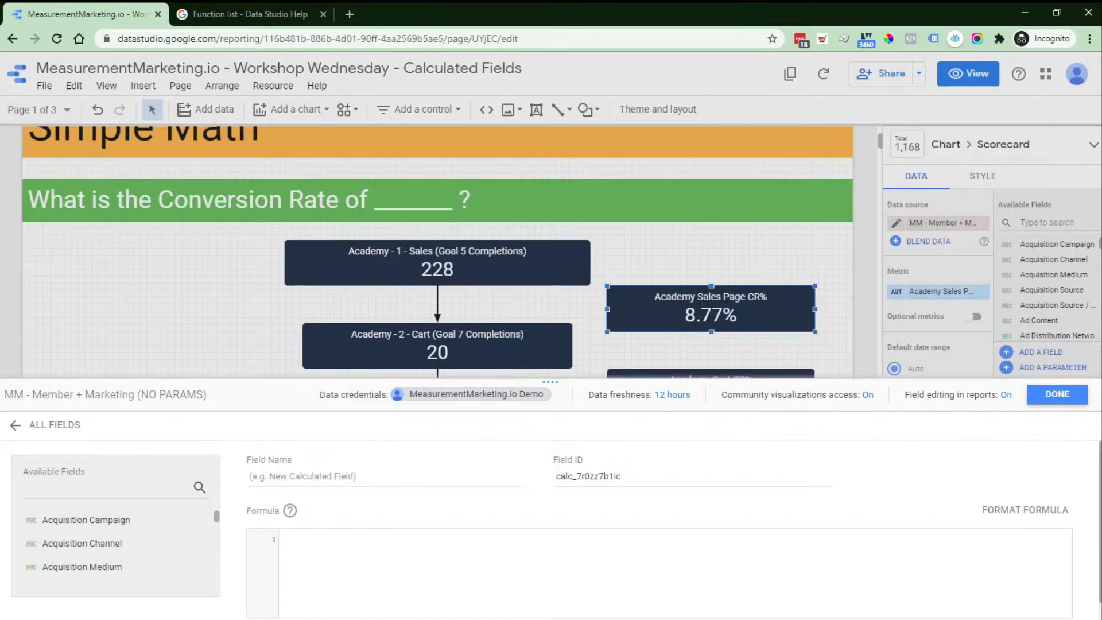
text(academy)
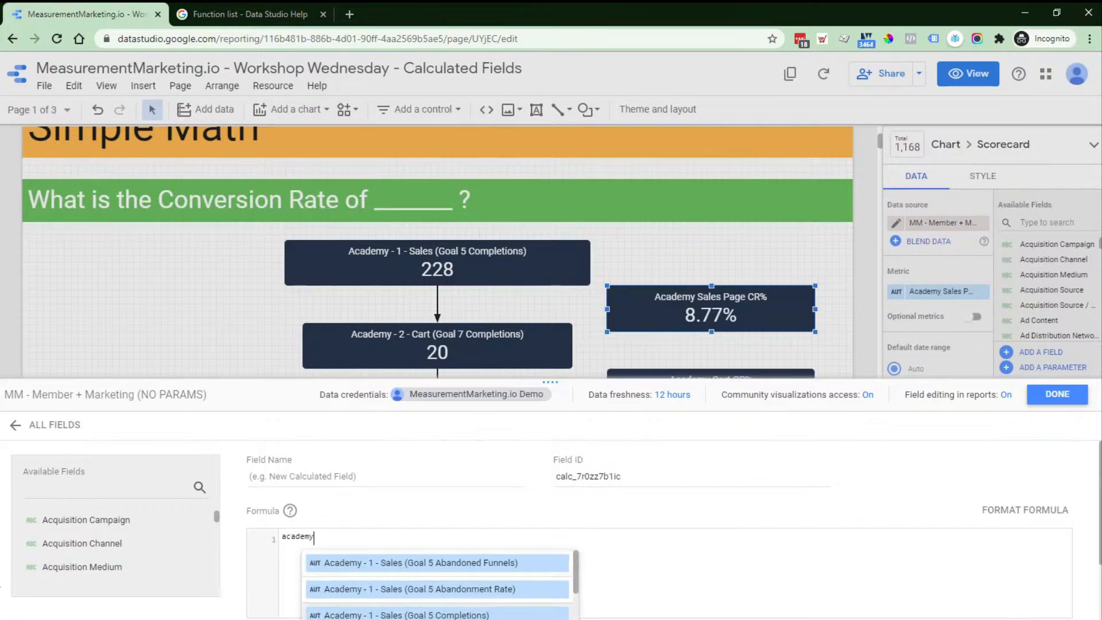
click(405, 615)
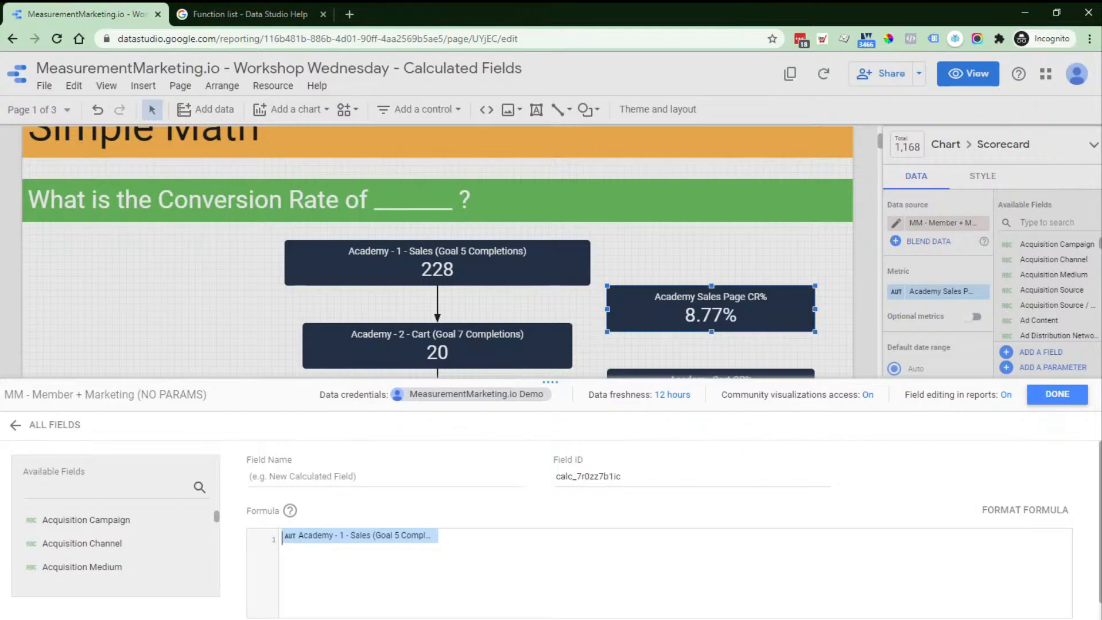
Step: Complete the formula by dividing Academy - 2 - Cart (Goal 7 Completions) by the Academy - 1 - Sales (Goal 5 Completions) field
text(academ)
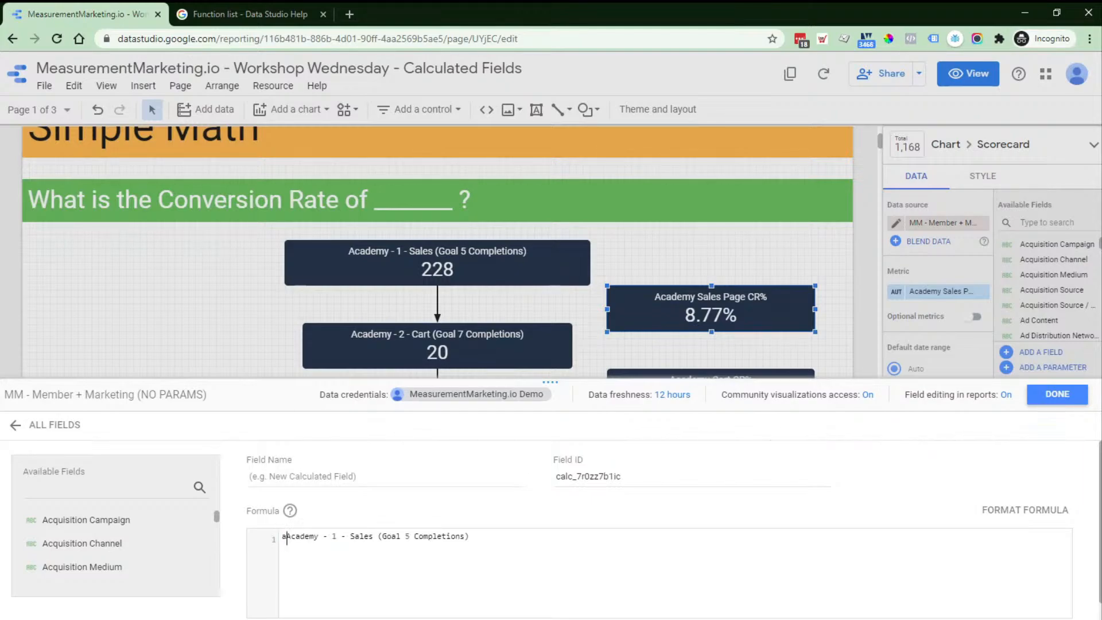
text(y)
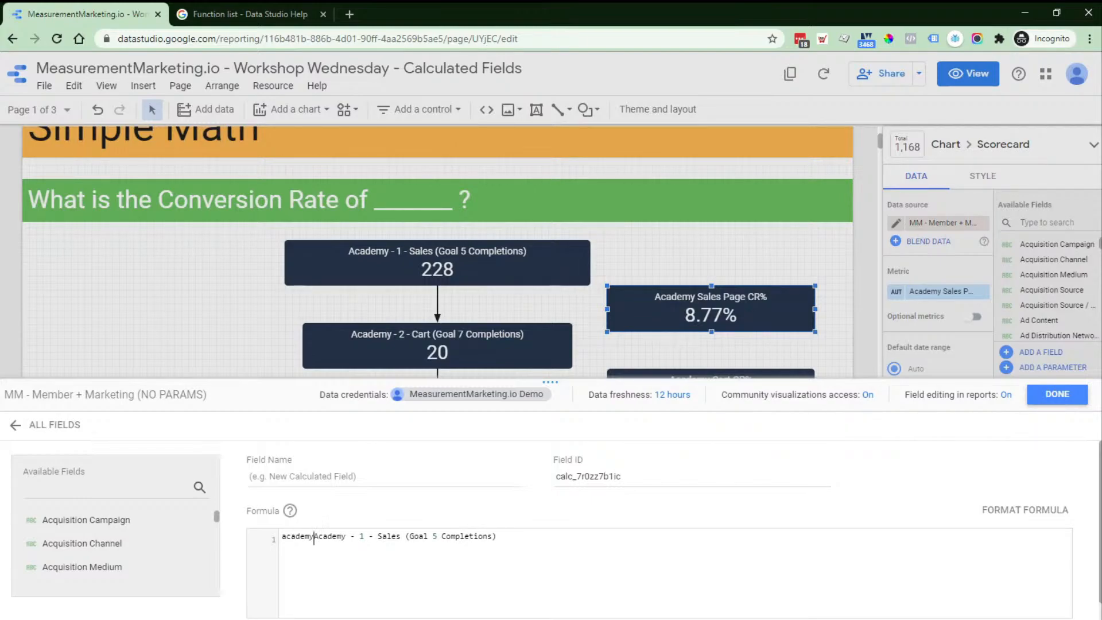
text( - )
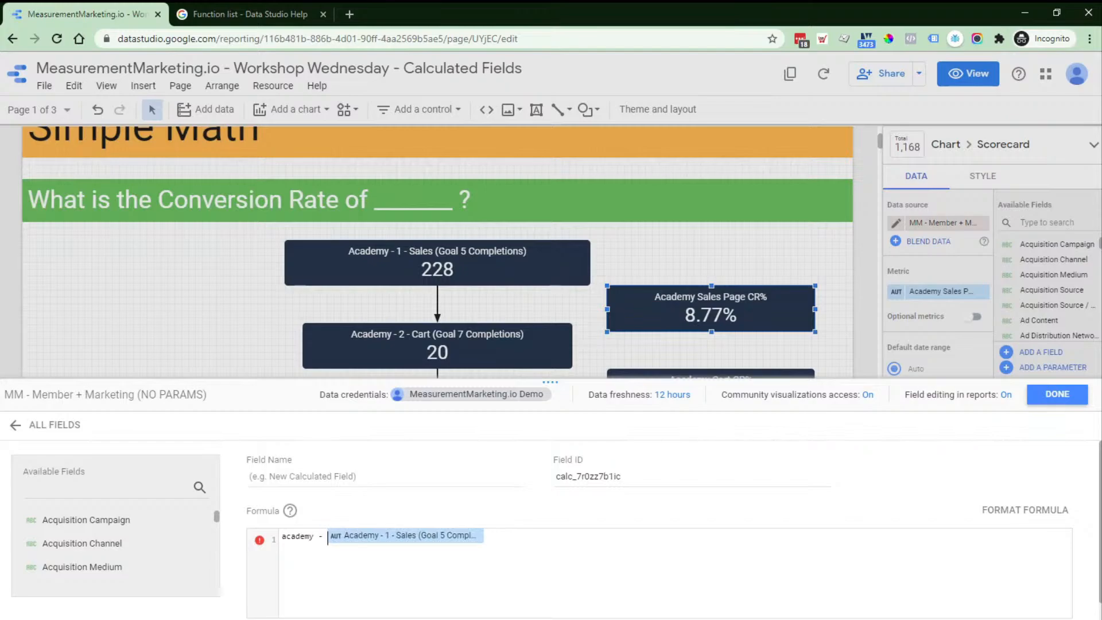
text(2)
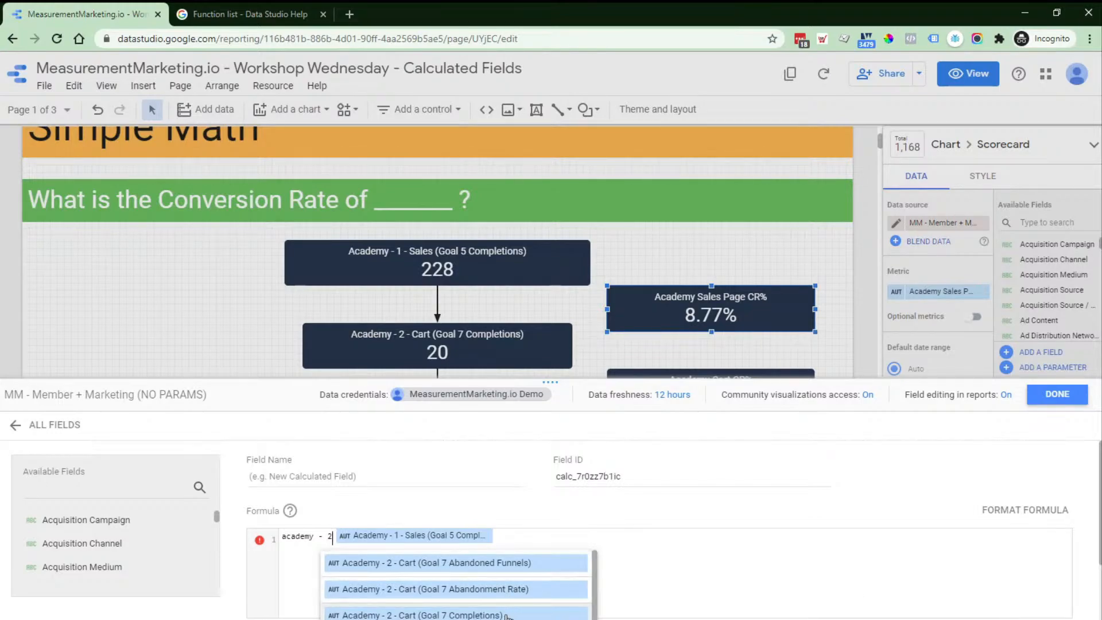
key(BackSpace)
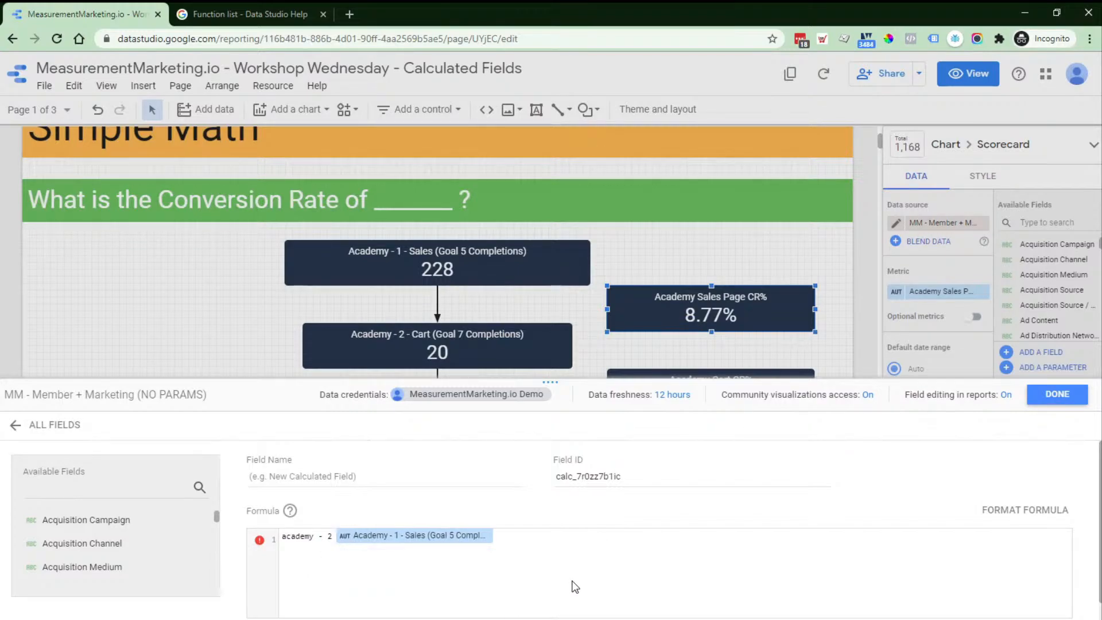
click(449, 615)
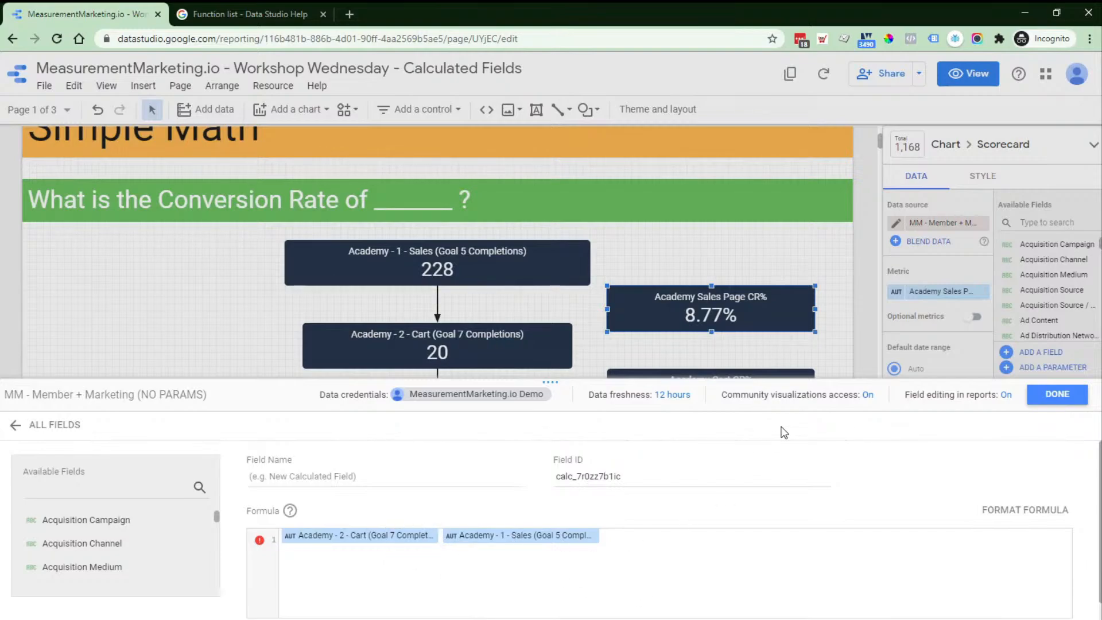
scroll(1080, 537, down, 1)
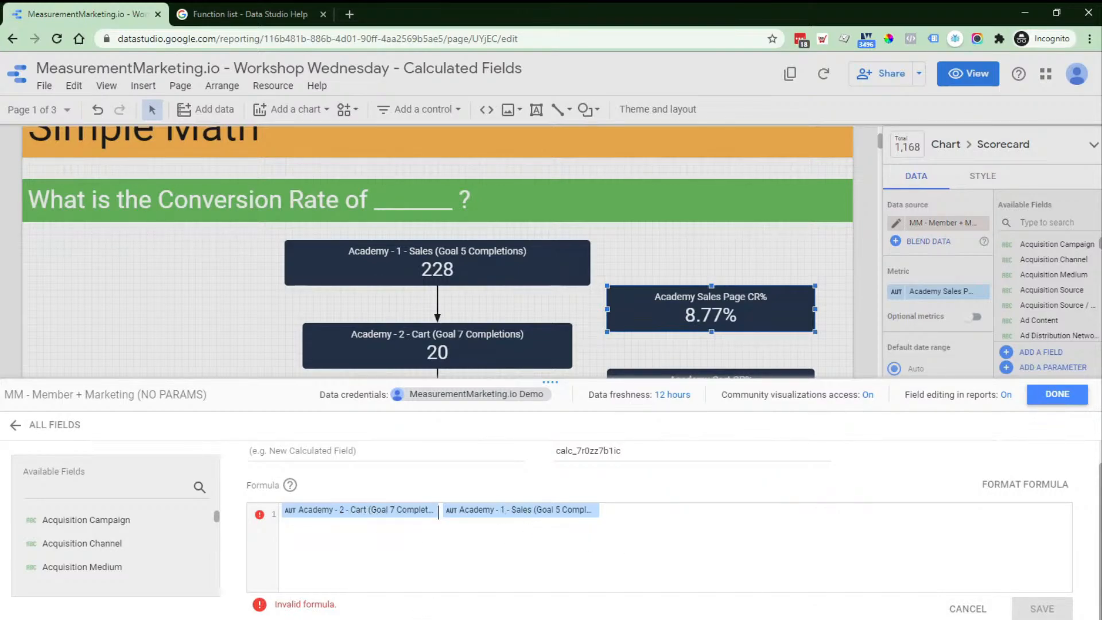
text(/)
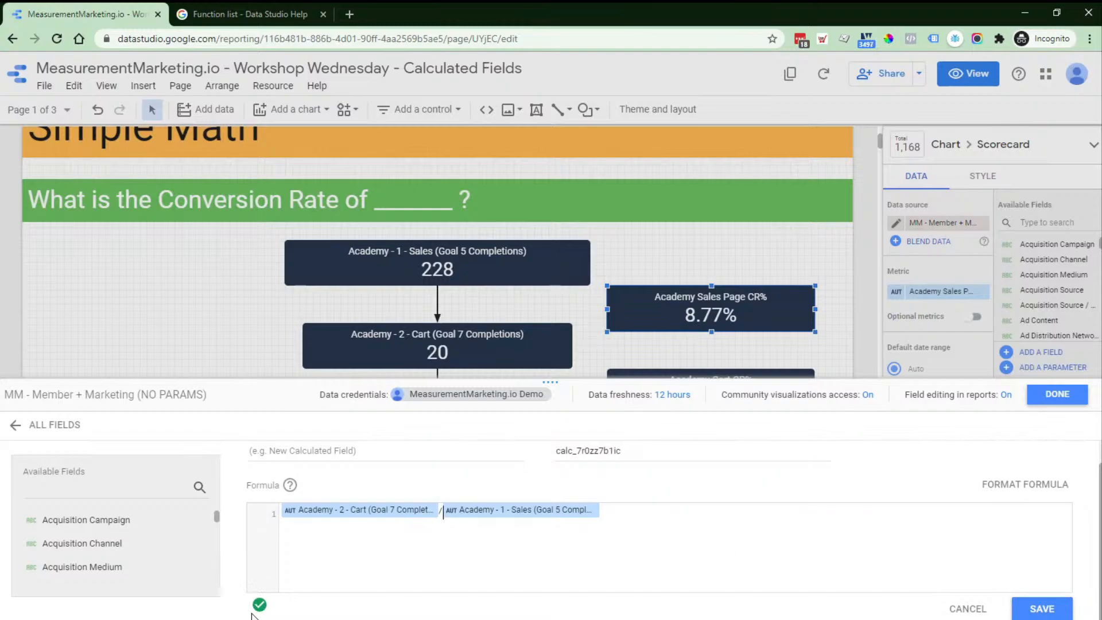
Step: Name the calculated field New Academy Sales Page CR%, save it and close the data source editor
click(270, 451)
text(*)
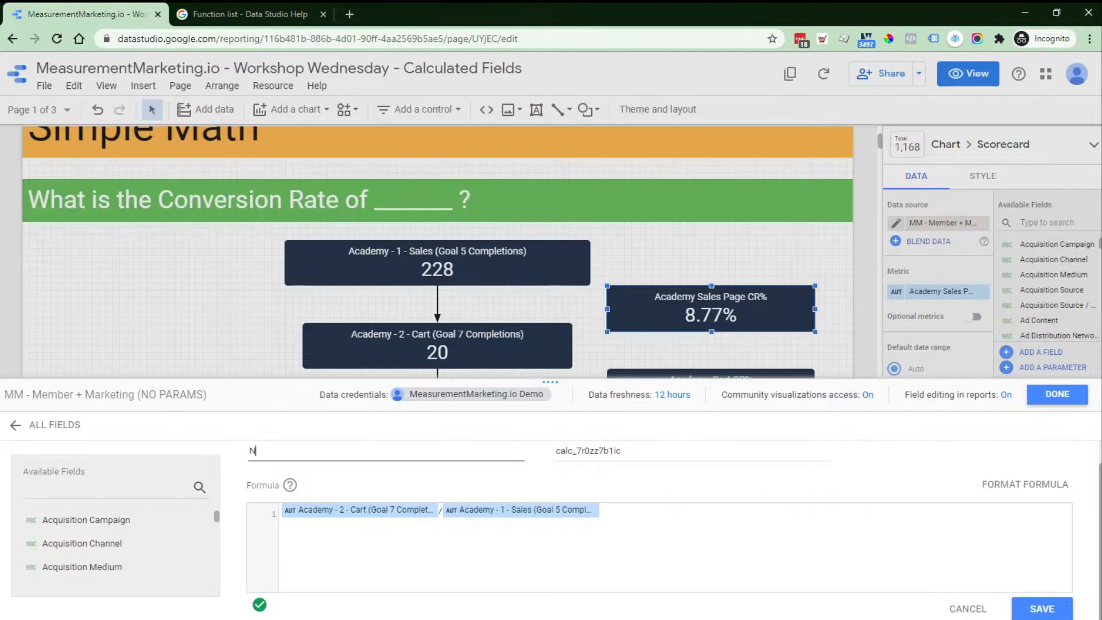
text(ew Academy Sales Page CR%)
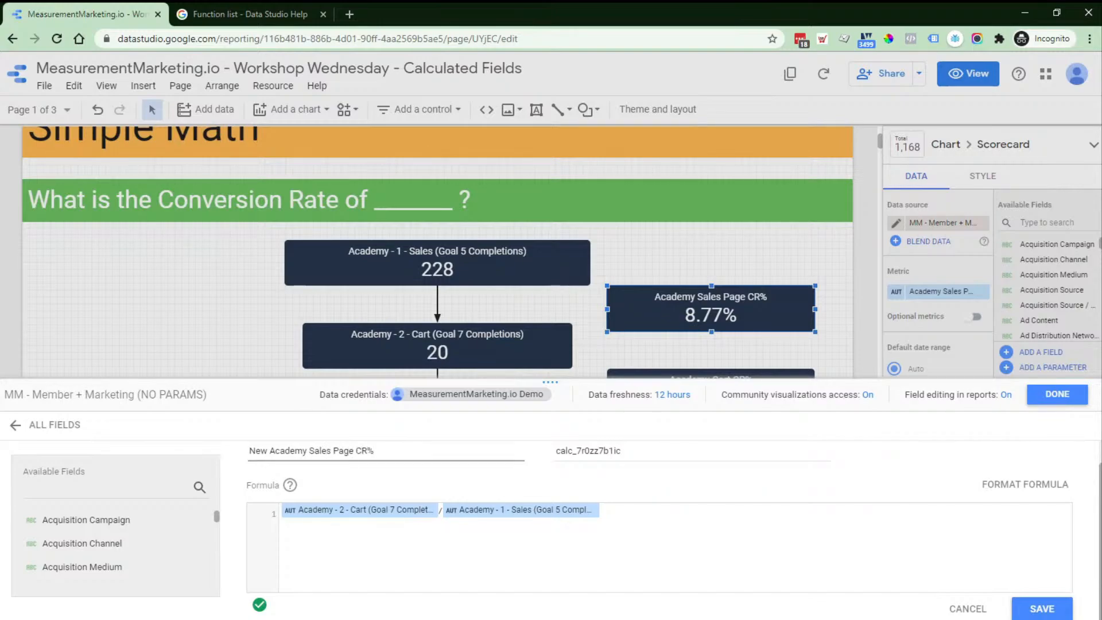
click(1031, 609)
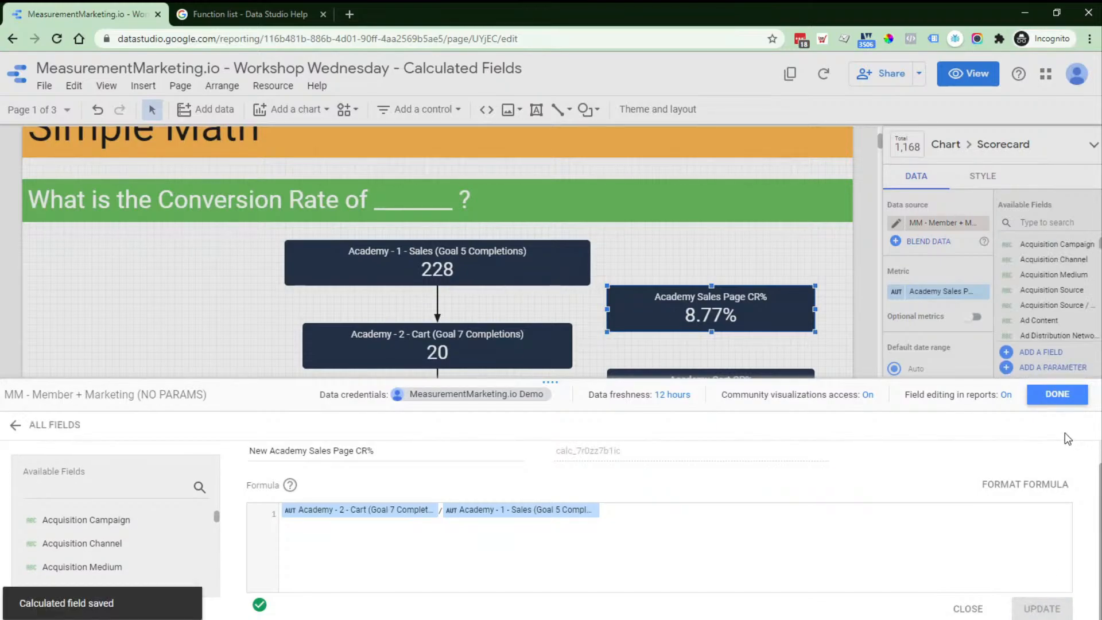
click(1051, 401)
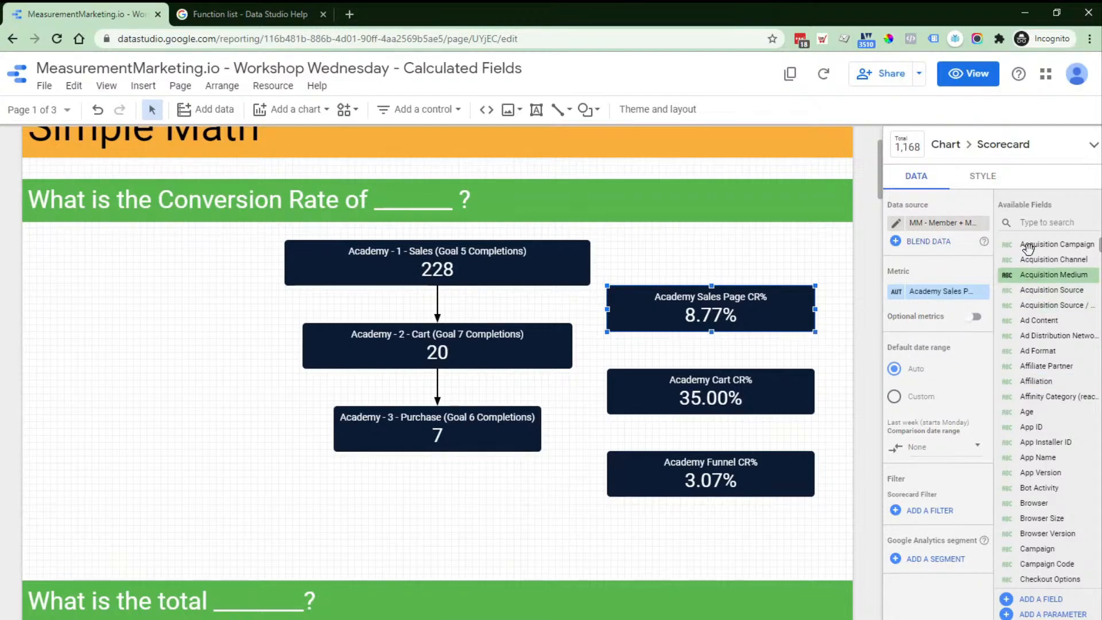
Step: Search the available fields for "new", review the formula of New Academy Sales Page CR%, and close the editor
click(1066, 223)
text(new)
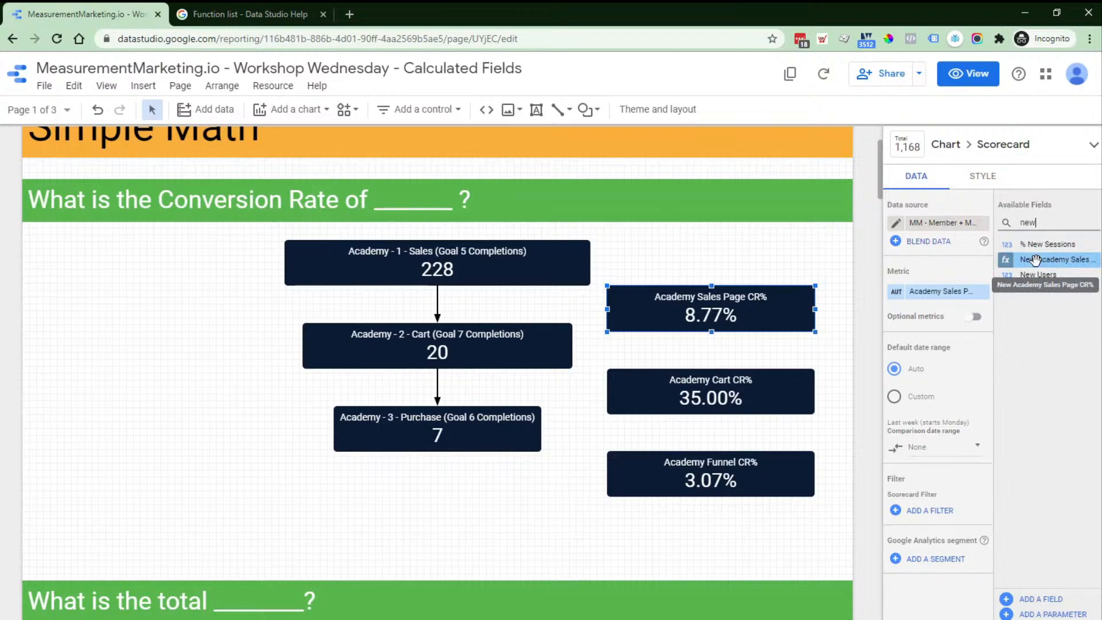
click(1006, 263)
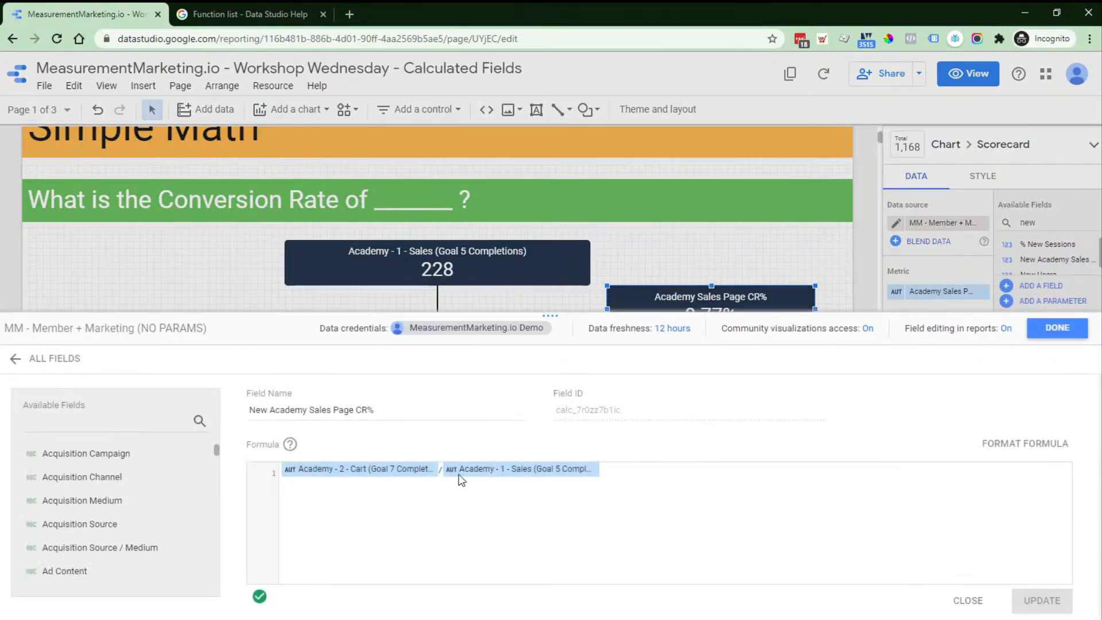
click(1059, 330)
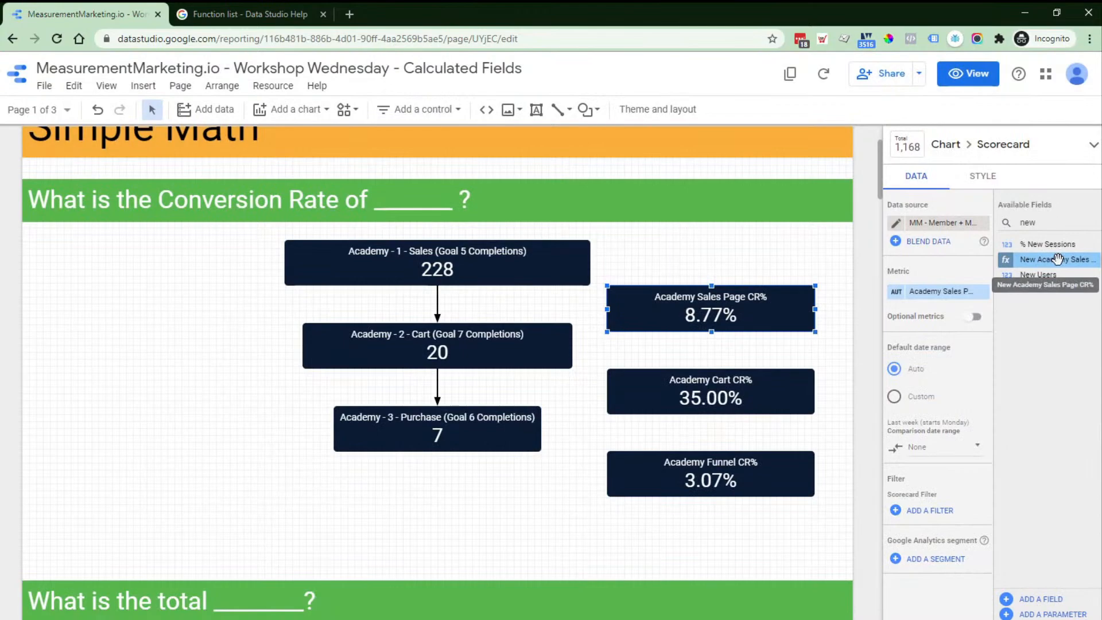
Step: Replace the selected scorecard's metric with New Academy Sales Page CR%
drag(1058, 259, 945, 297)
click(944, 298)
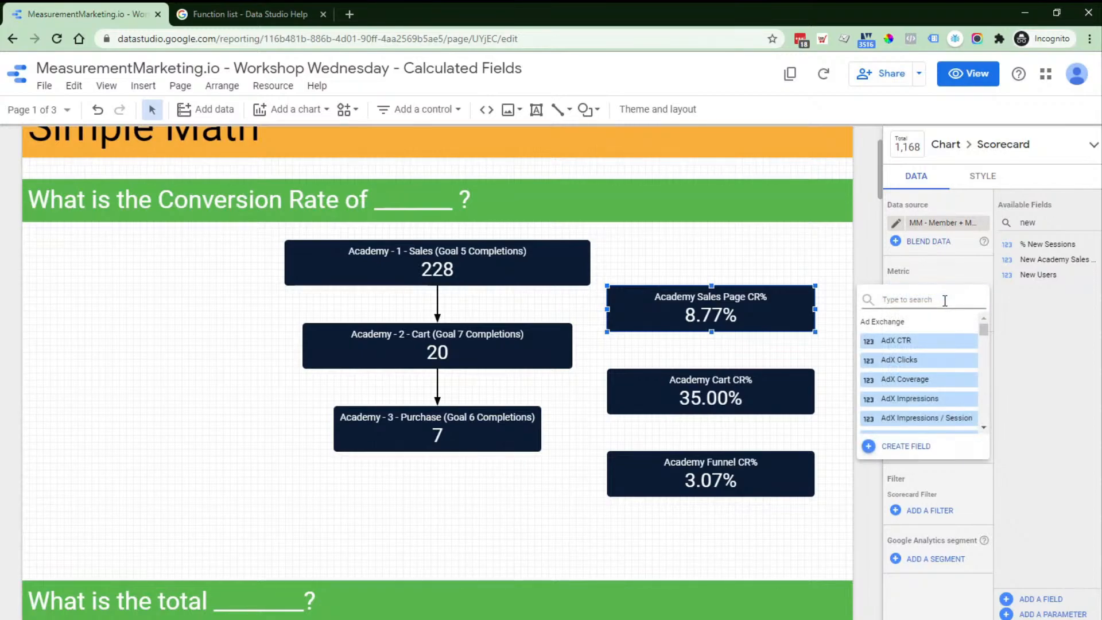
text(new)
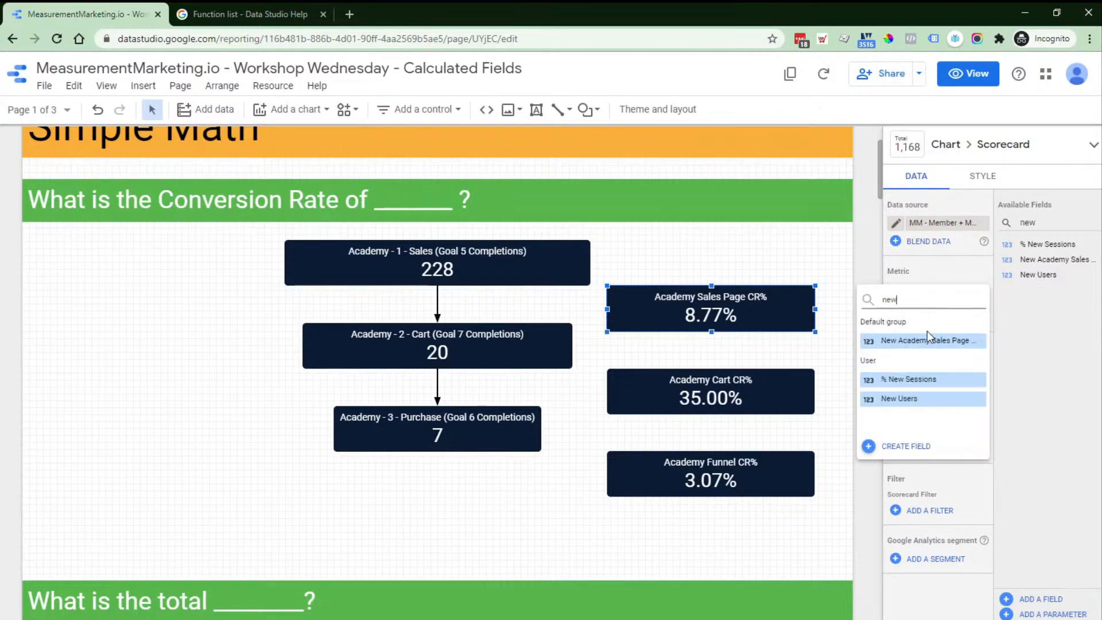
click(928, 340)
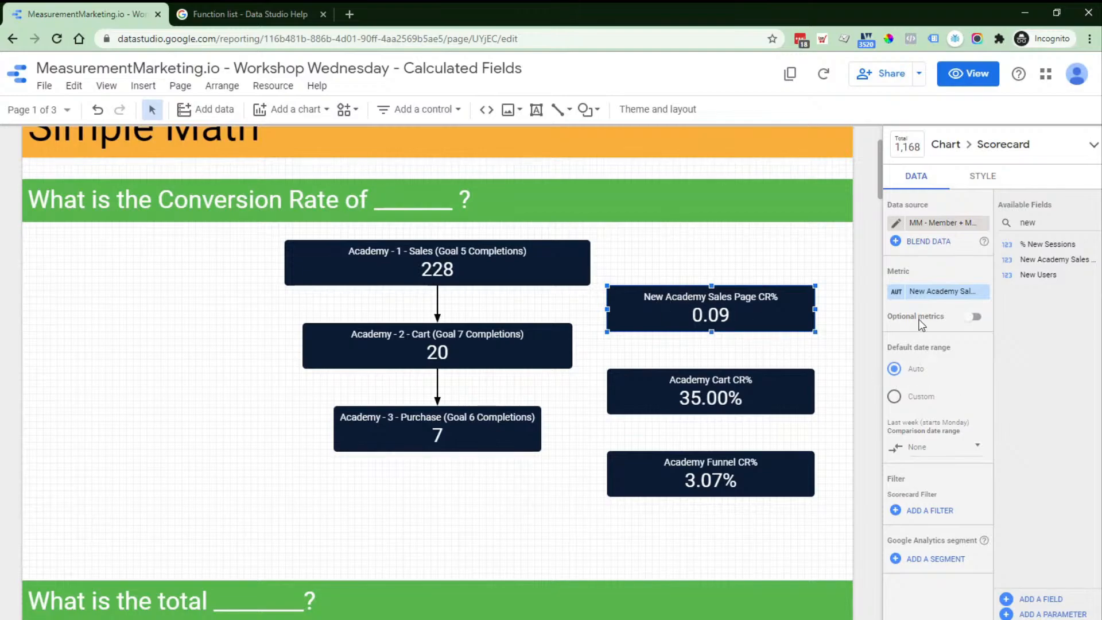
click(897, 294)
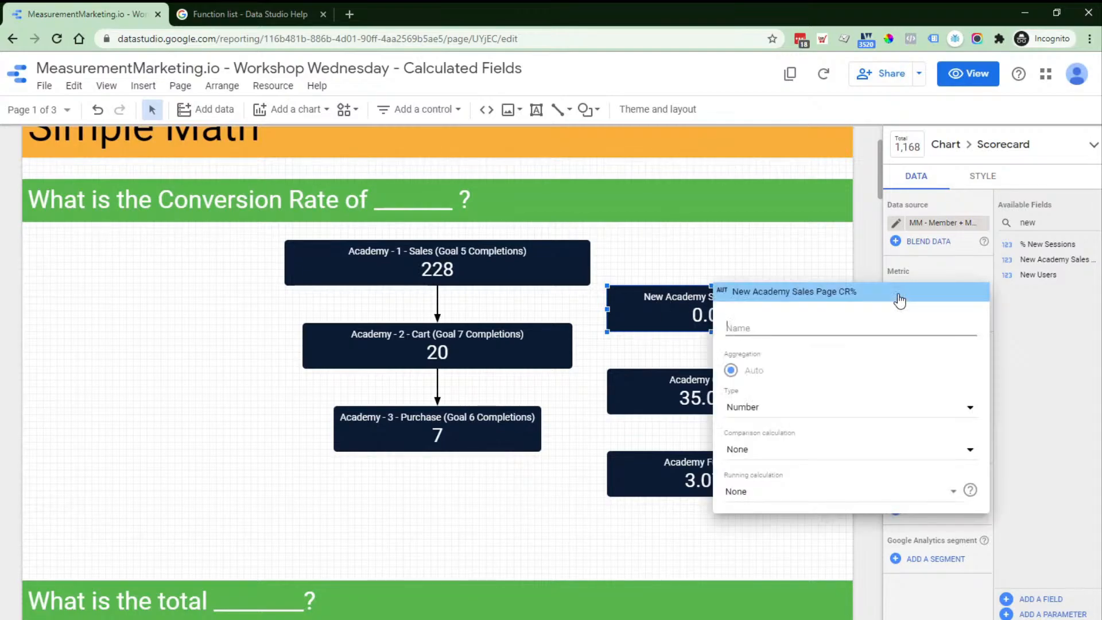
click(760, 417)
mouse_move(758, 441)
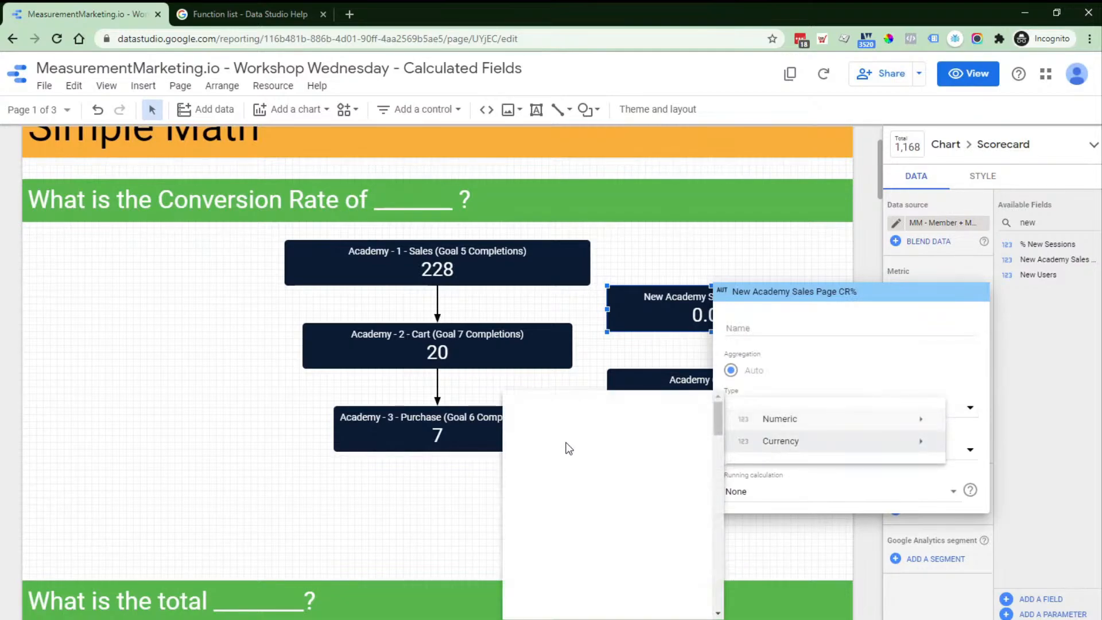
click(1042, 447)
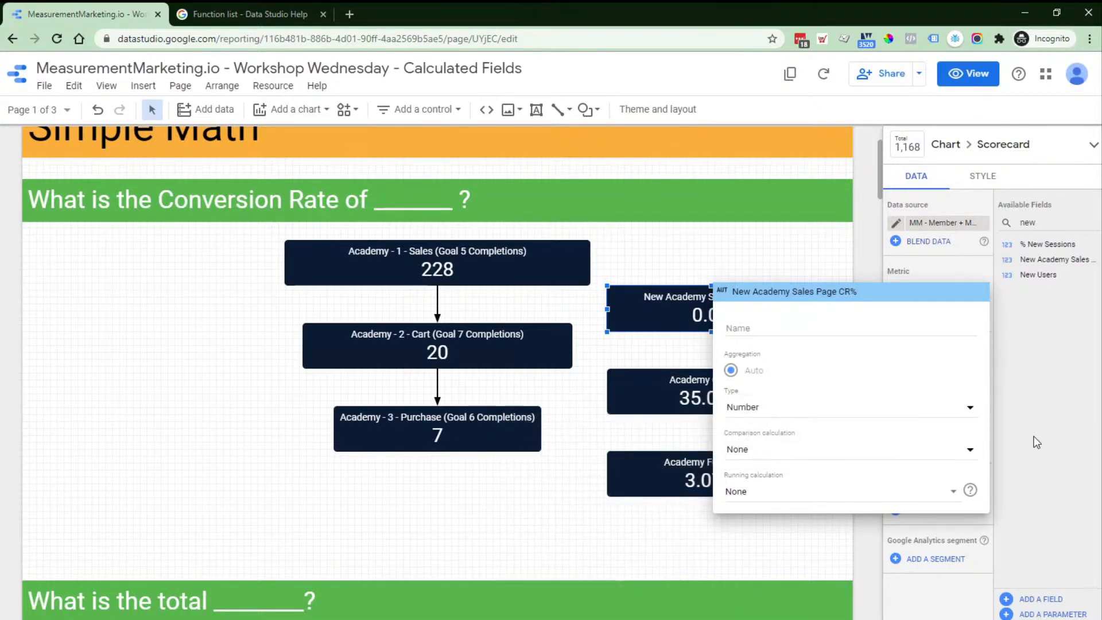
click(866, 278)
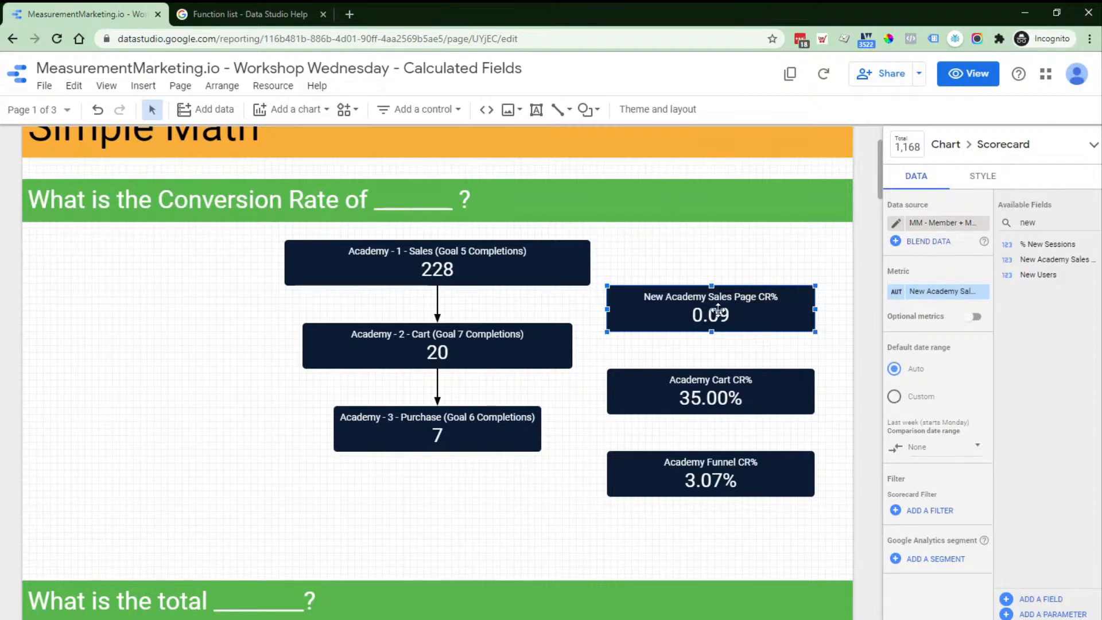
Step: Open the selected scorecard's data source for editing and search its fields for "new"
click(899, 228)
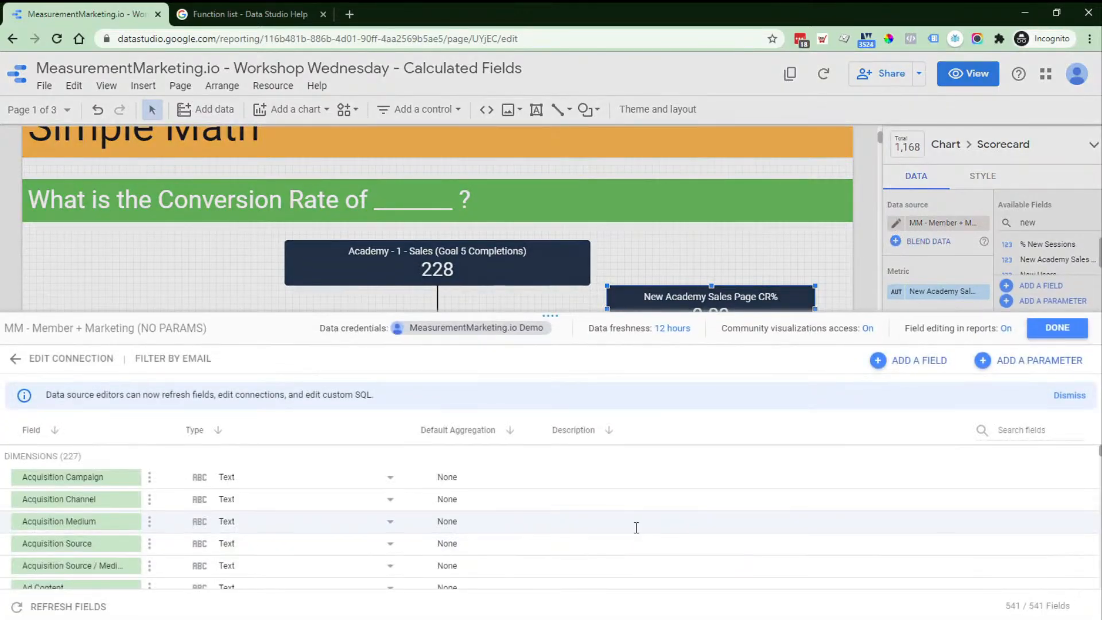
click(1037, 430)
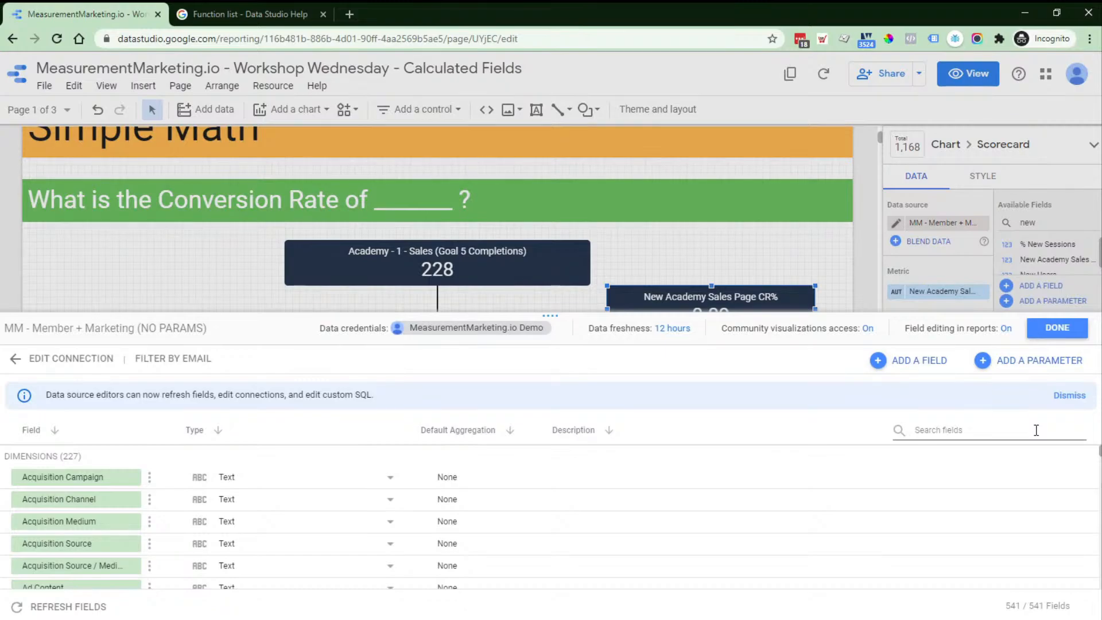
text(new)
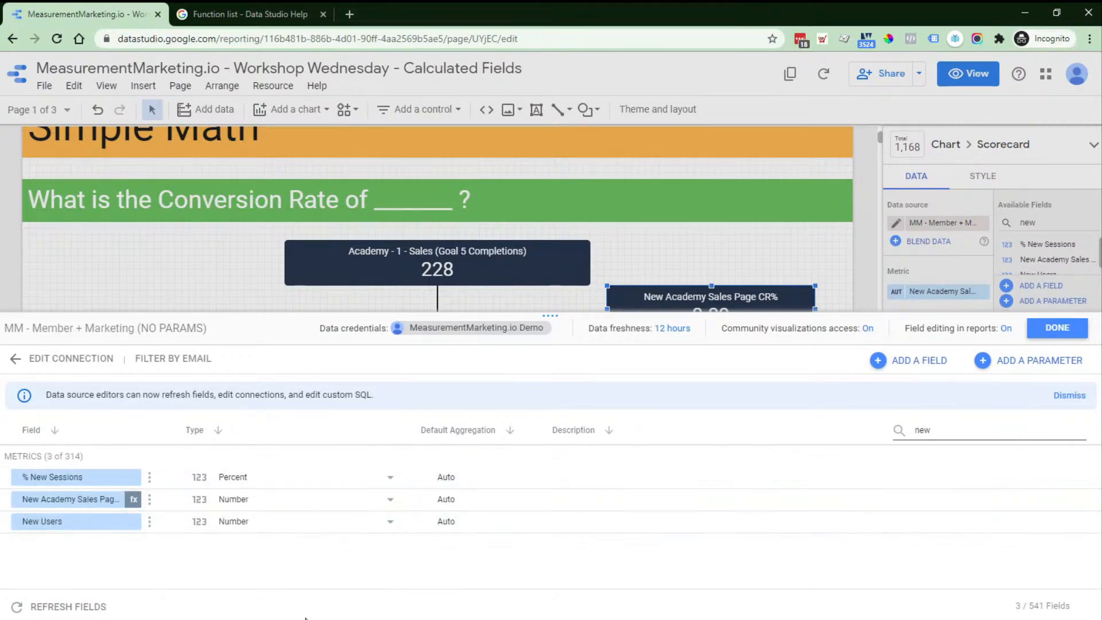
click(25, 499)
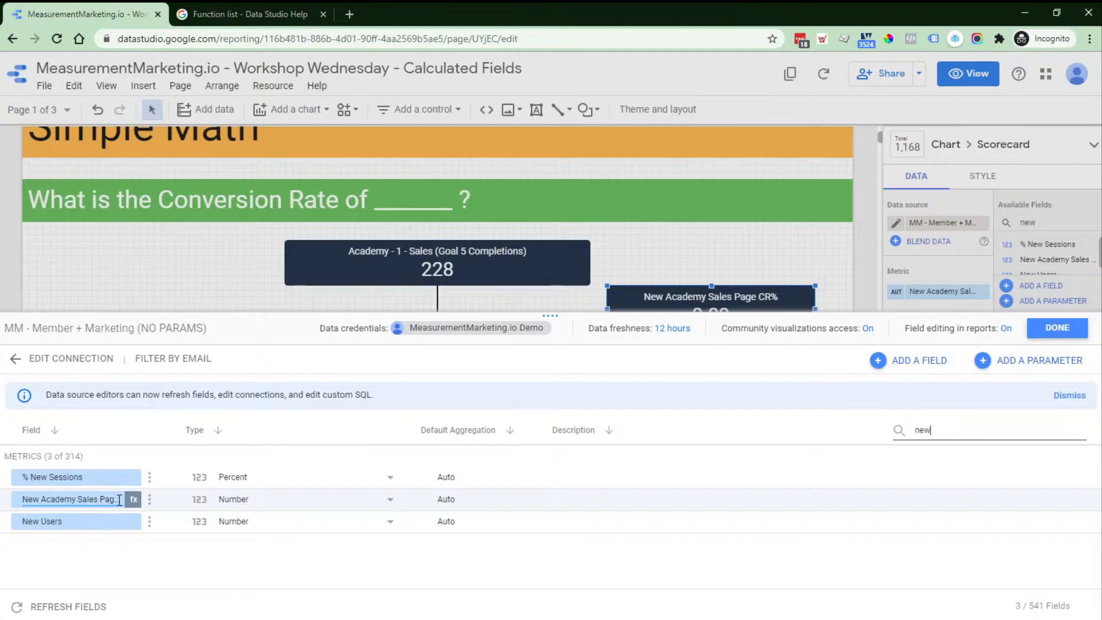
Step: Change the type of the New Academy Sales Page CR% field to Percent and close the data source editor
click(233, 507)
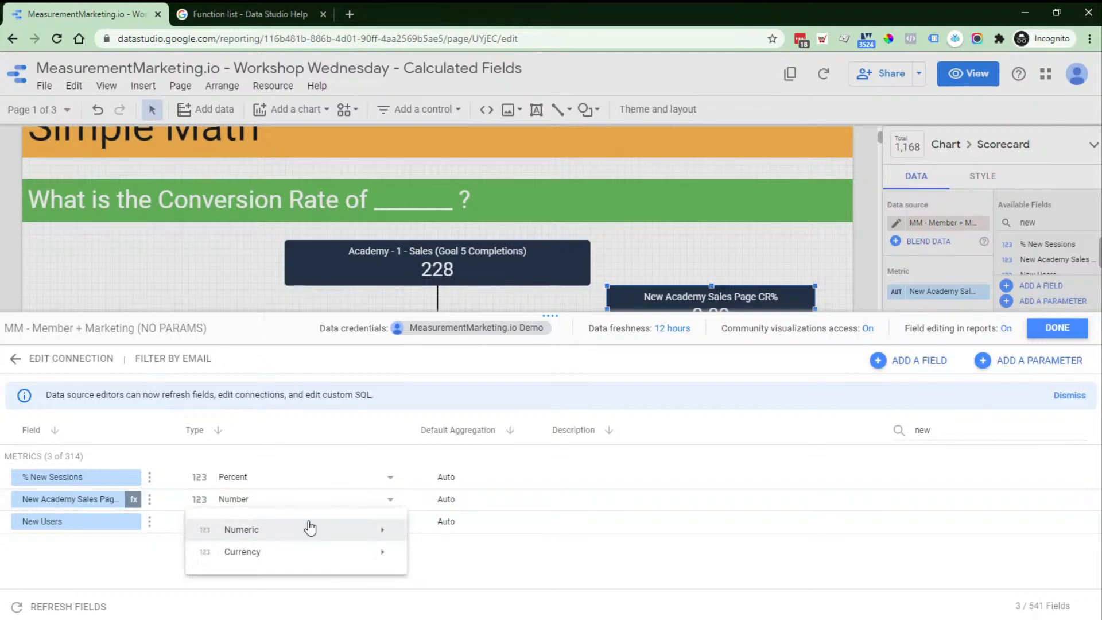
mouse_move(311, 527)
click(438, 552)
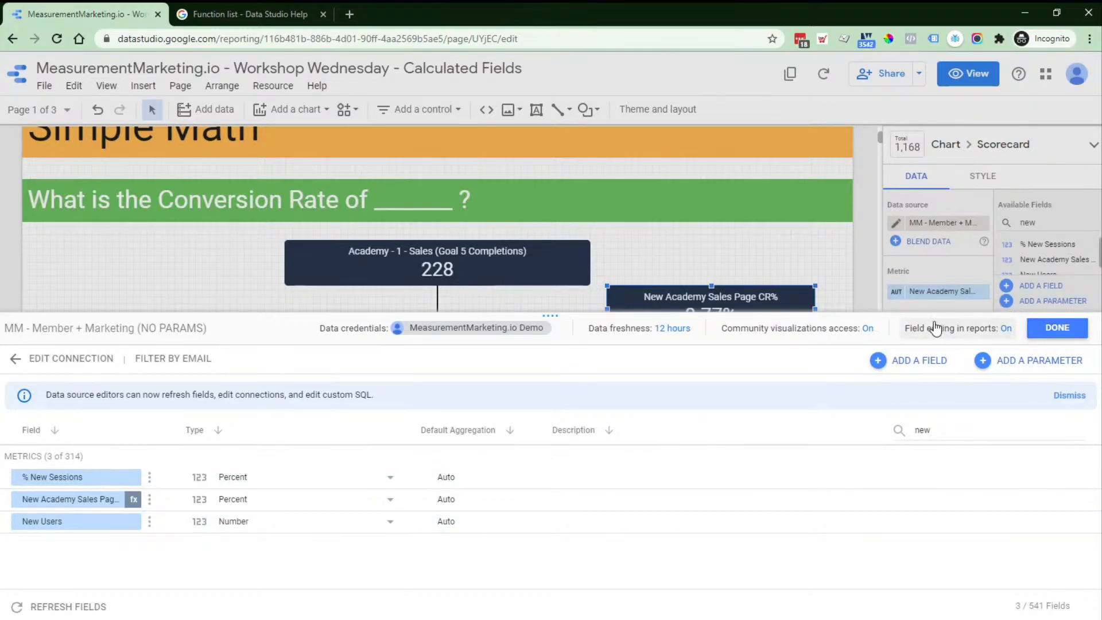
drag(736, 315, 729, 348)
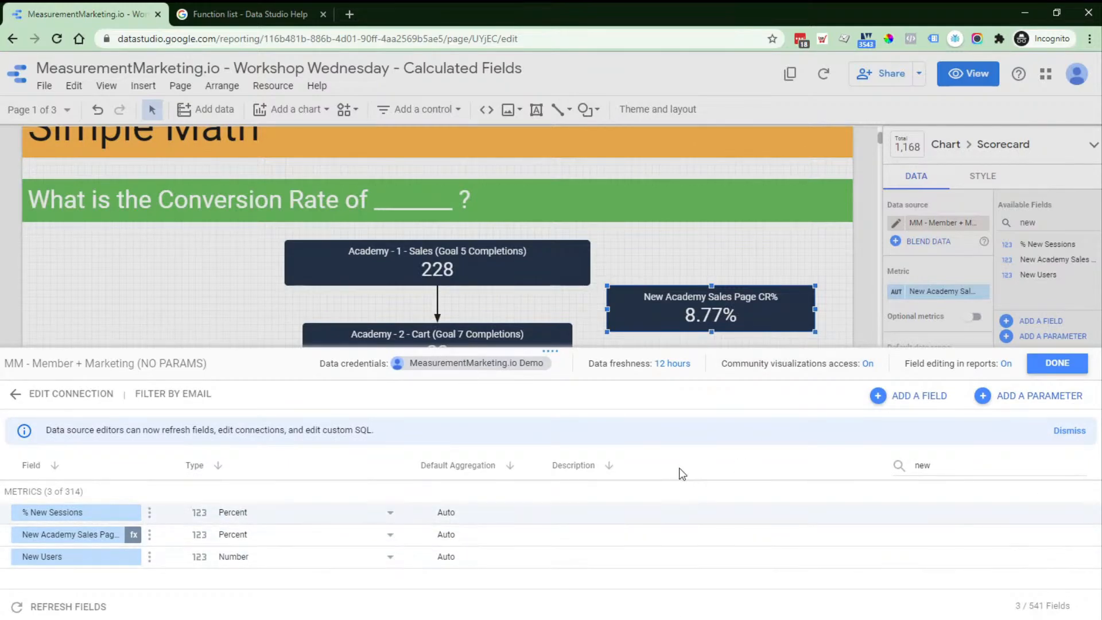
click(1055, 364)
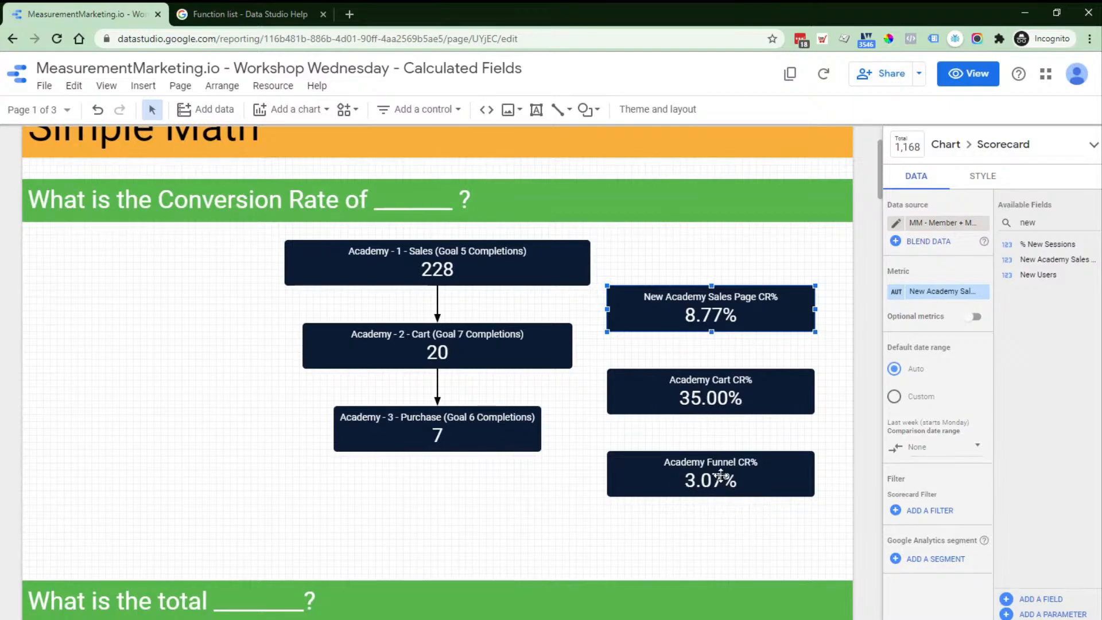
Step: Examine the Academy Funnel CR% scorecard and the Academy sales scorecard in the "What is the total" section
scroll(711, 477, down, 2)
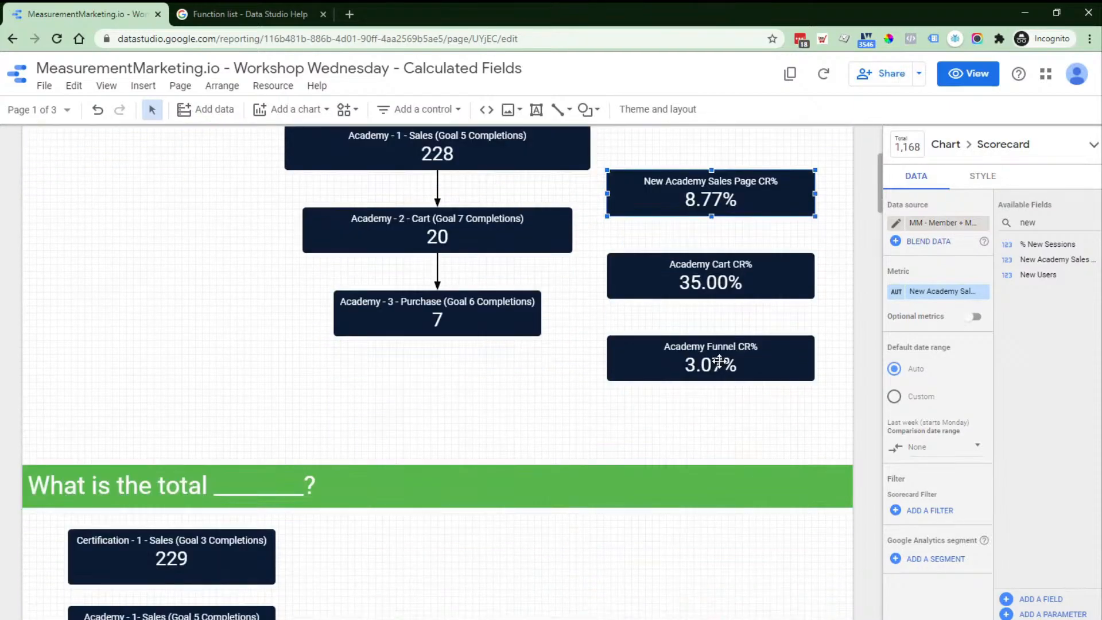
click(702, 353)
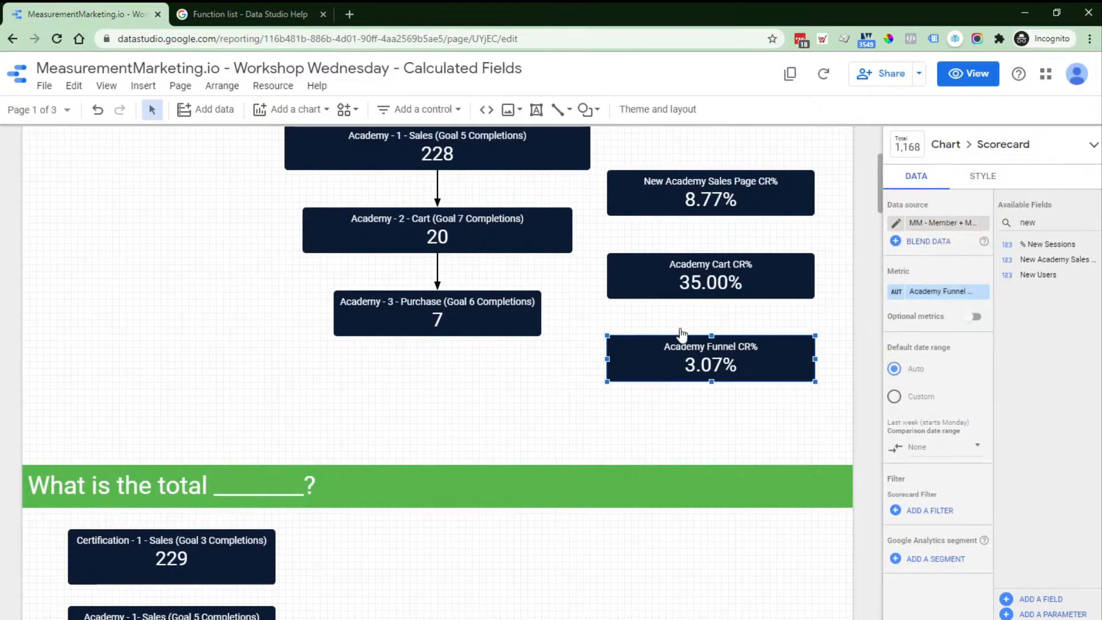
scroll(684, 335, up, 2)
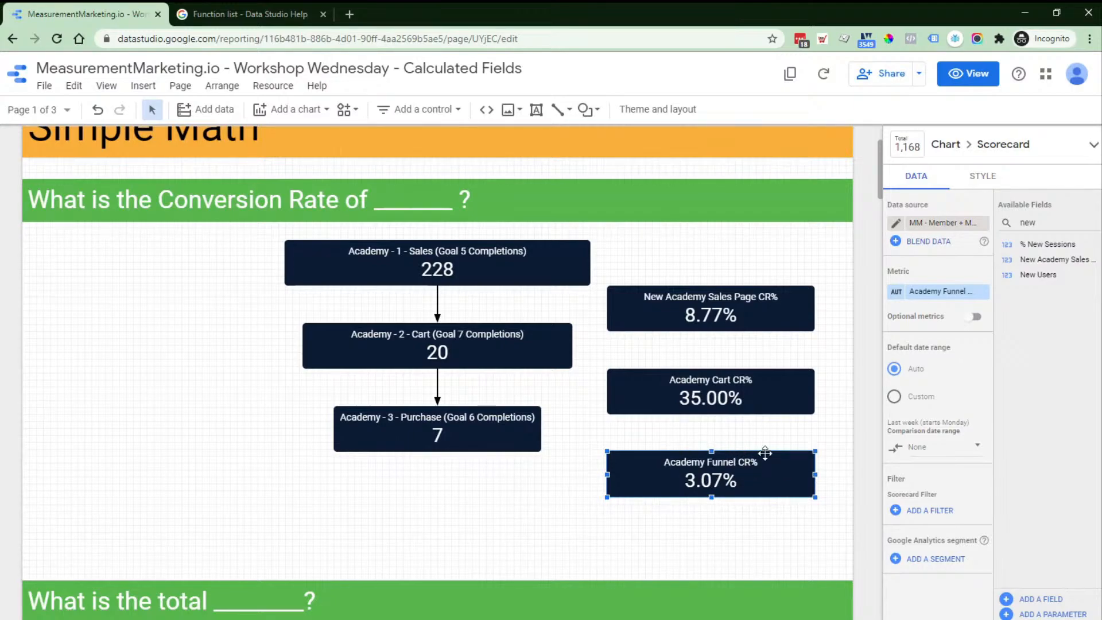
scroll(740, 443, down, 1)
scroll(739, 443, down, 2)
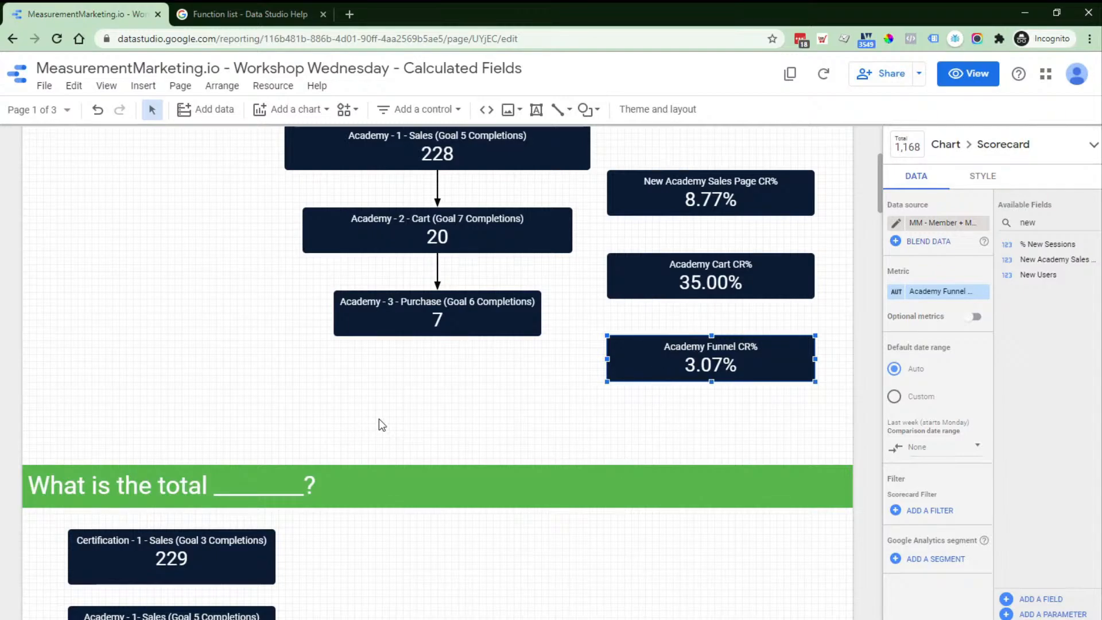
scroll(377, 425, down, 2)
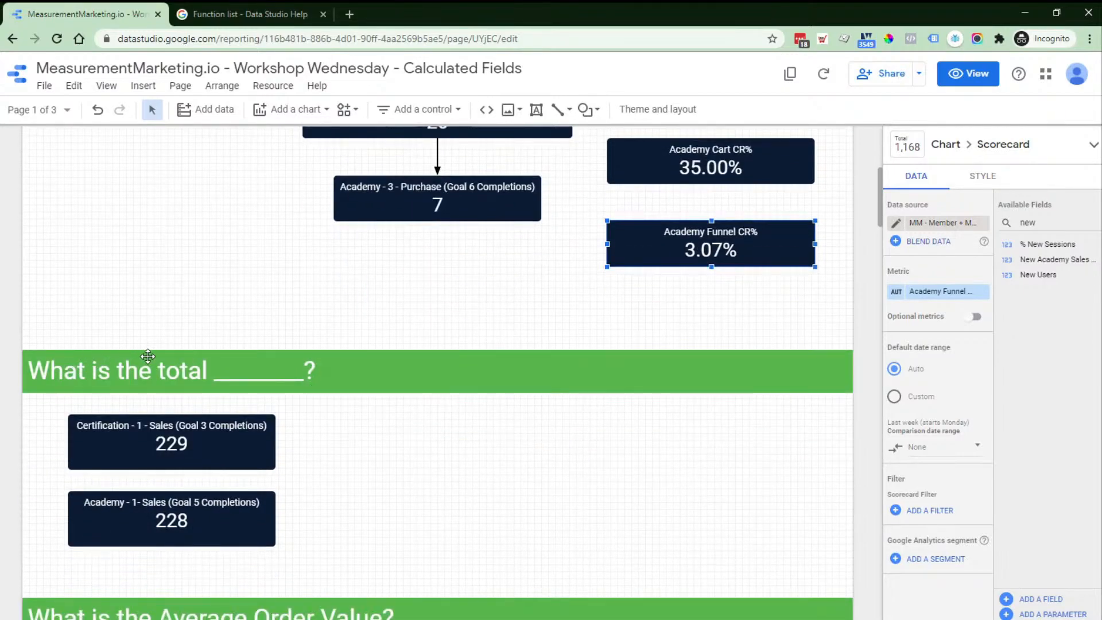
scroll(293, 442, down, 2)
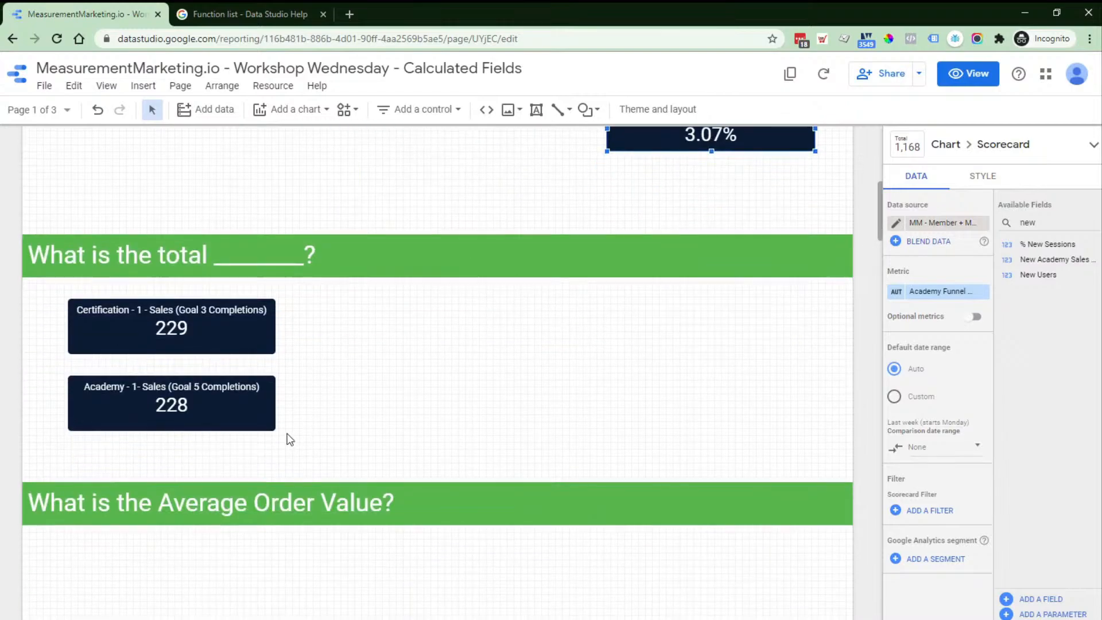
click(211, 403)
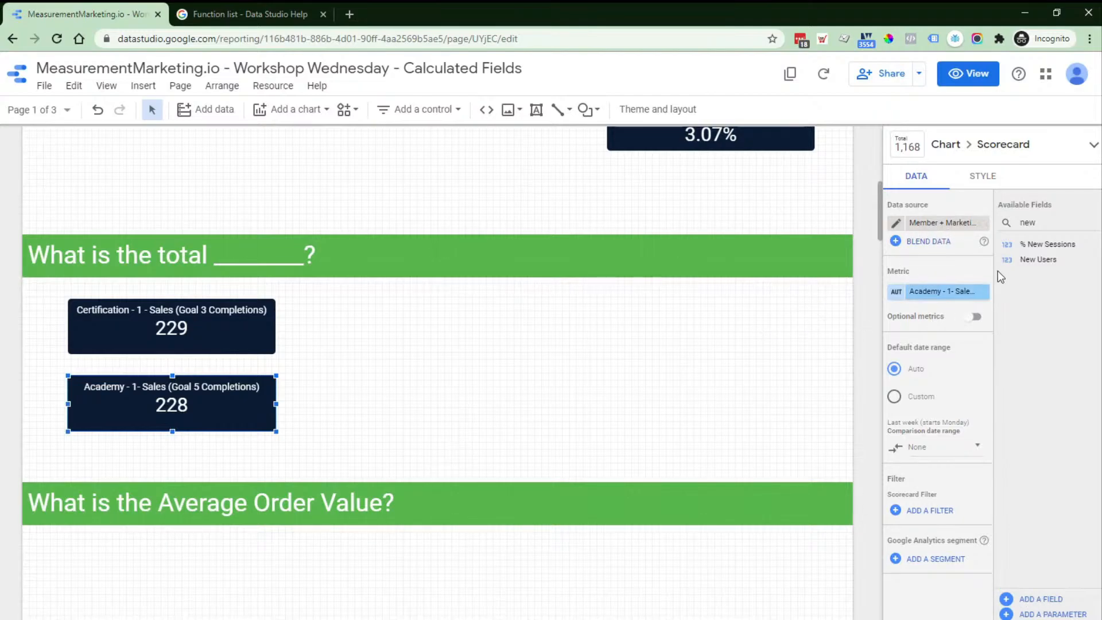
click(470, 409)
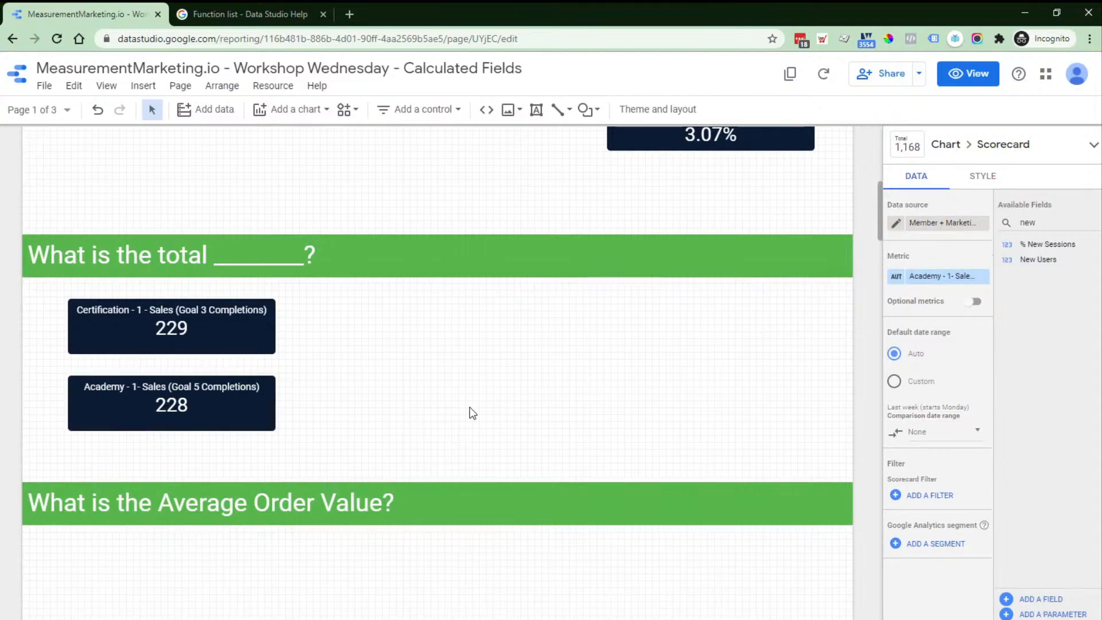
Step: Create a calculated field in the Certification sales scorecard's data source, starting its formula with Certification - 1 - Sales (Goal 3 Completions)
click(152, 328)
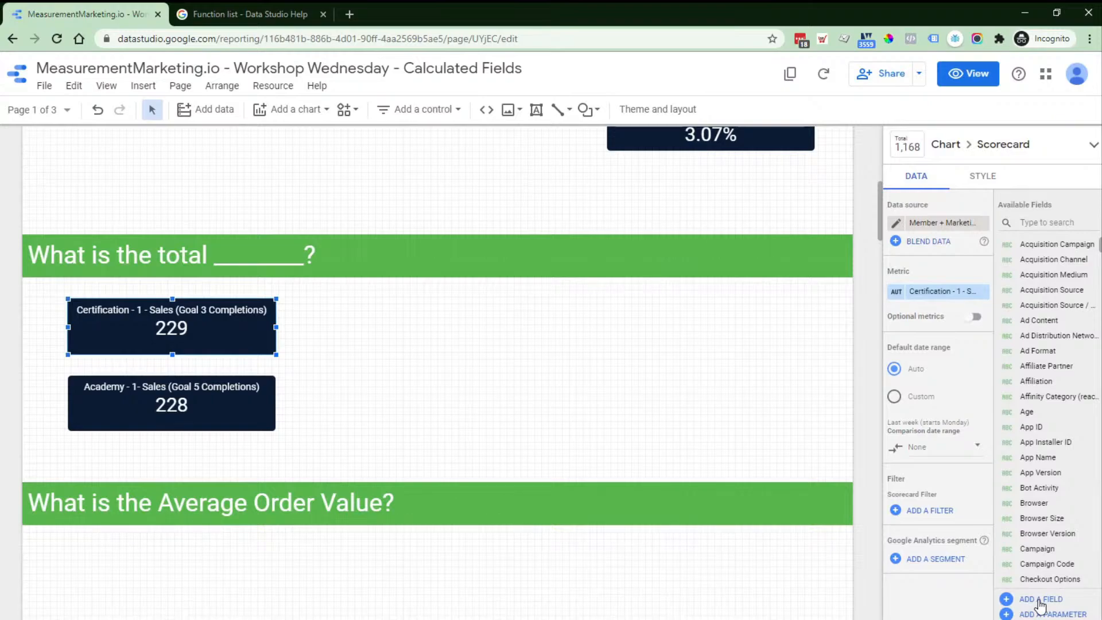
click(1041, 600)
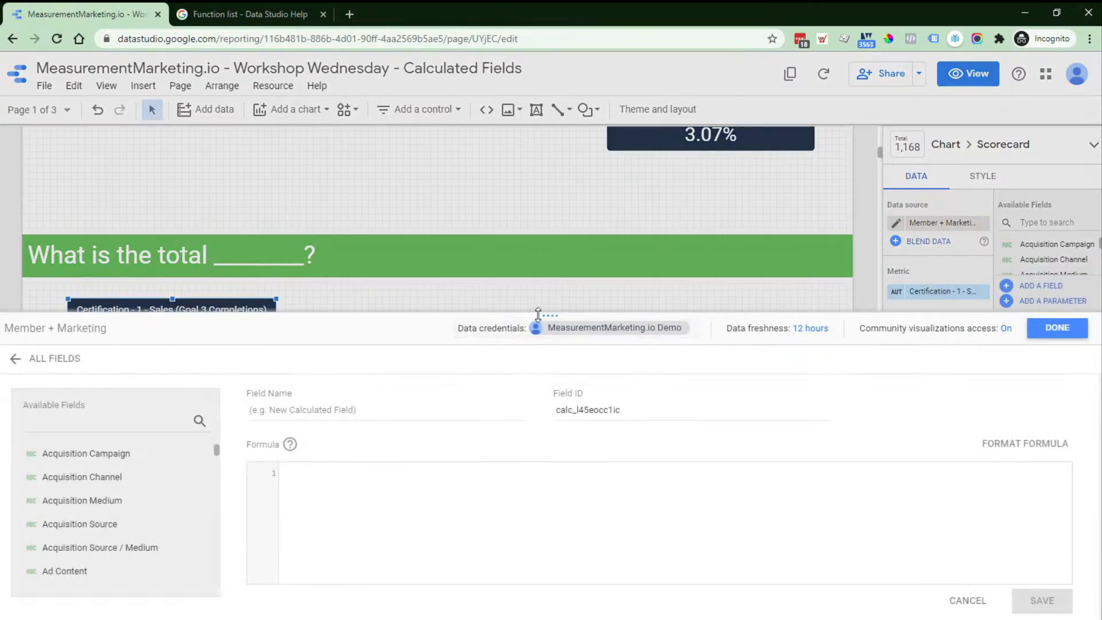
drag(538, 314, 550, 420)
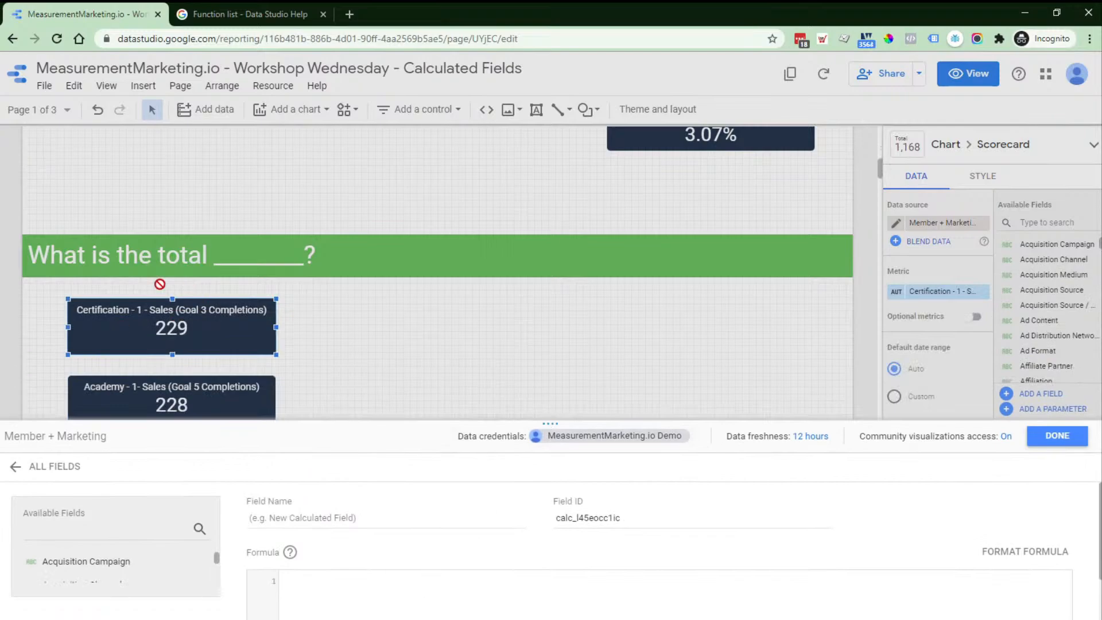
click(312, 577)
drag(552, 423, 526, 190)
text(c)
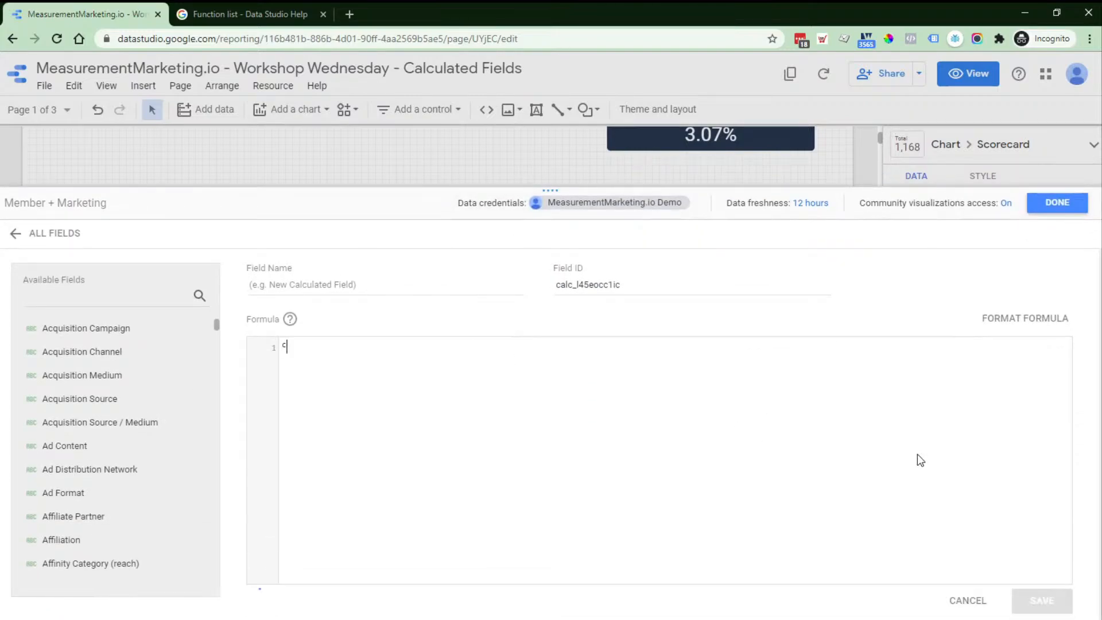
text(ertification)
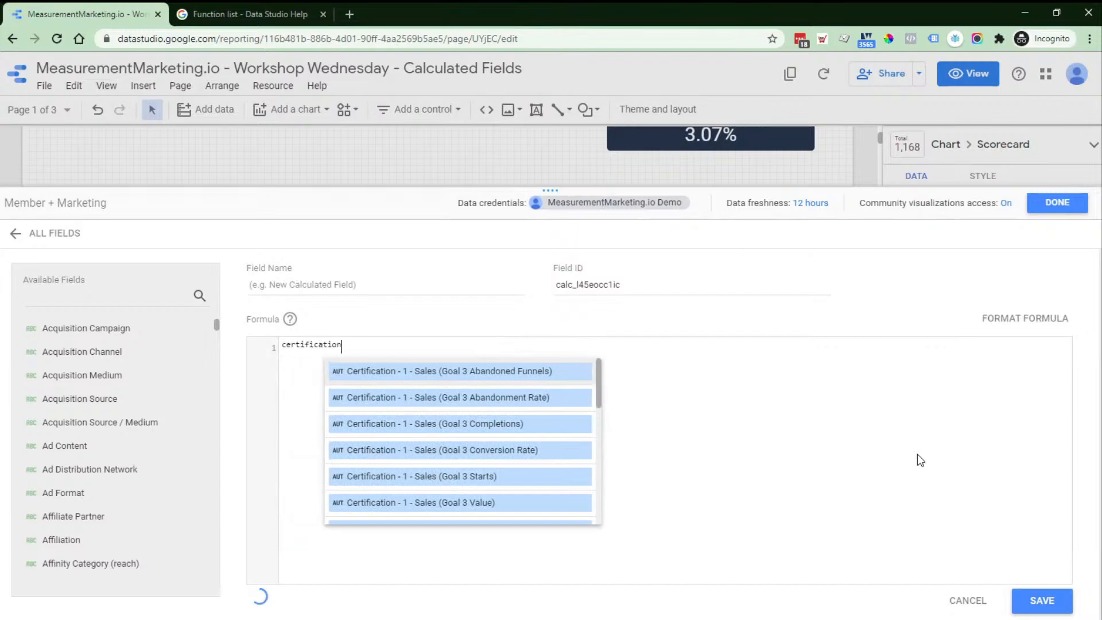
click(549, 428)
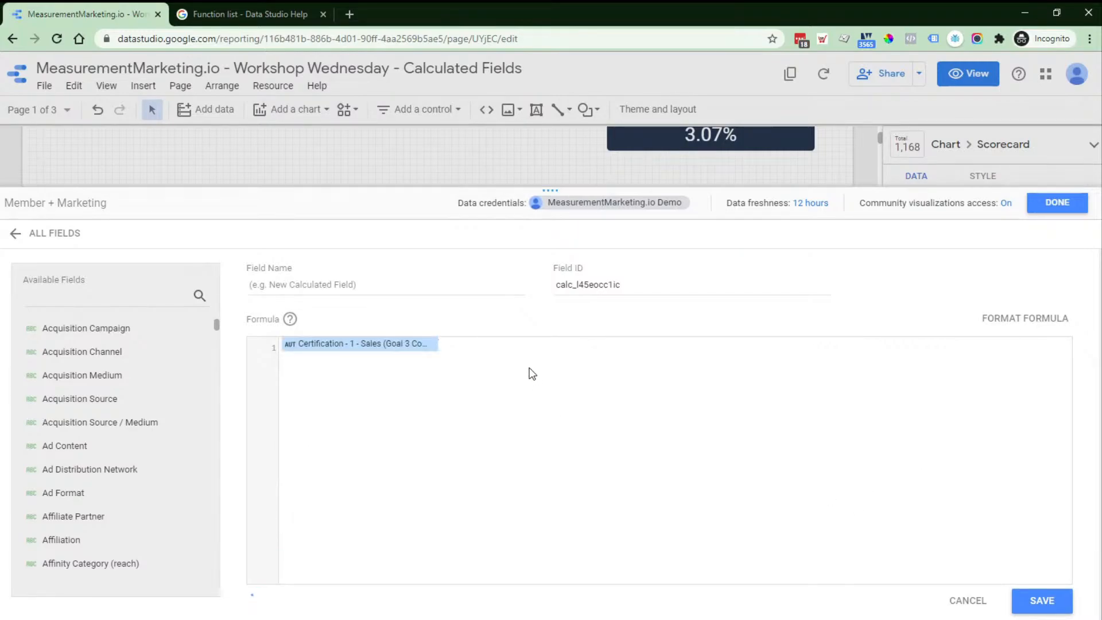
Step: Complete the formula by adding the Academy - 1- Sales (Goal 5 Completions) field with a plus sign
text(+)
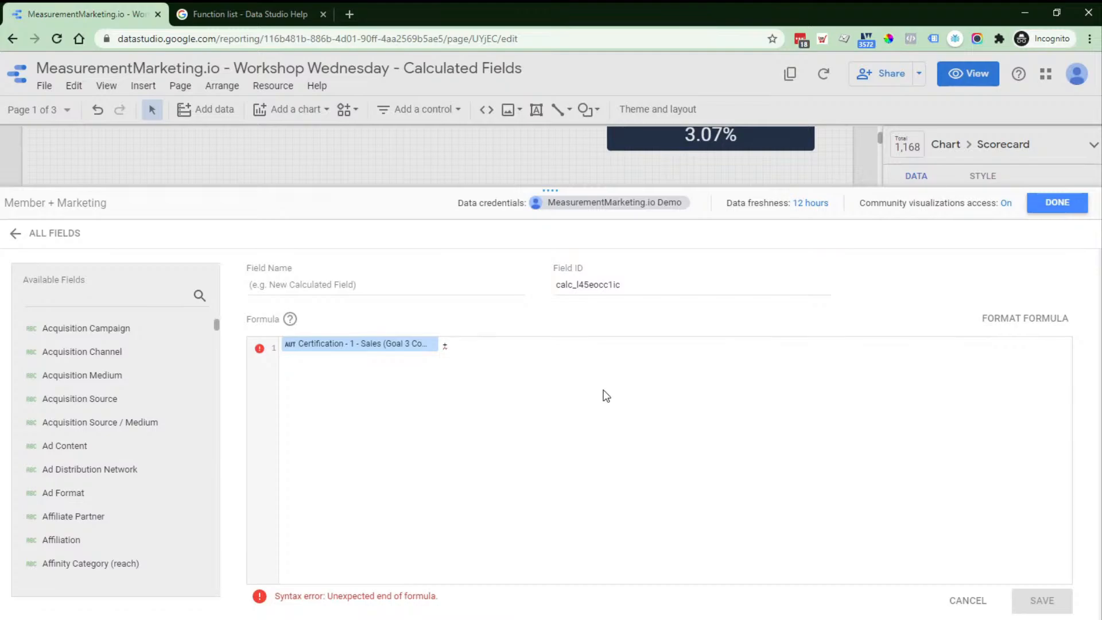
text(ac)
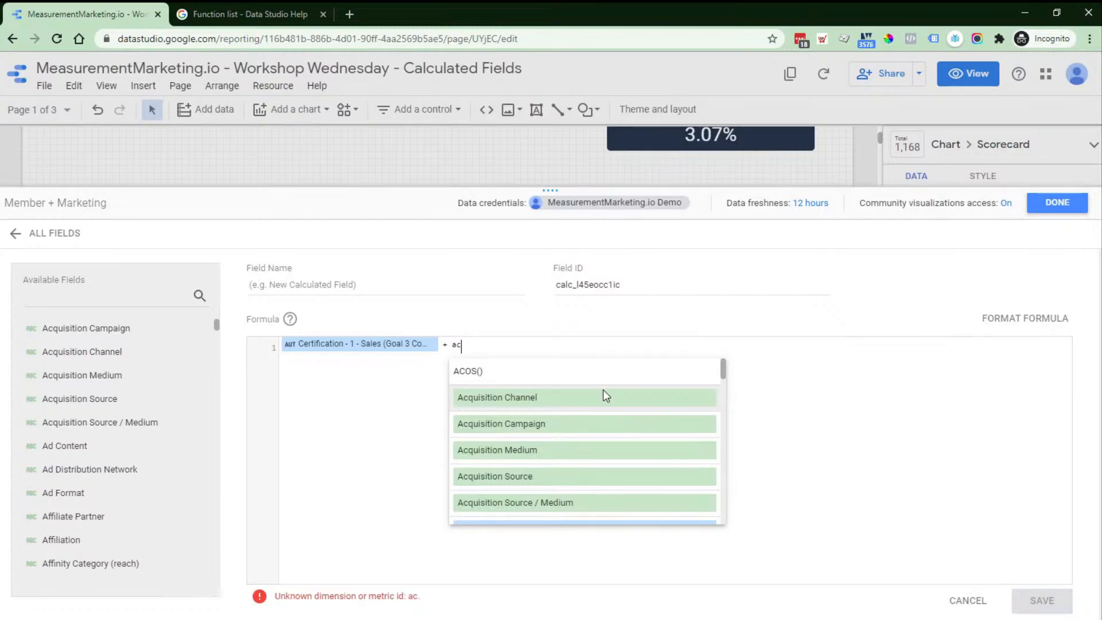
text(ade)
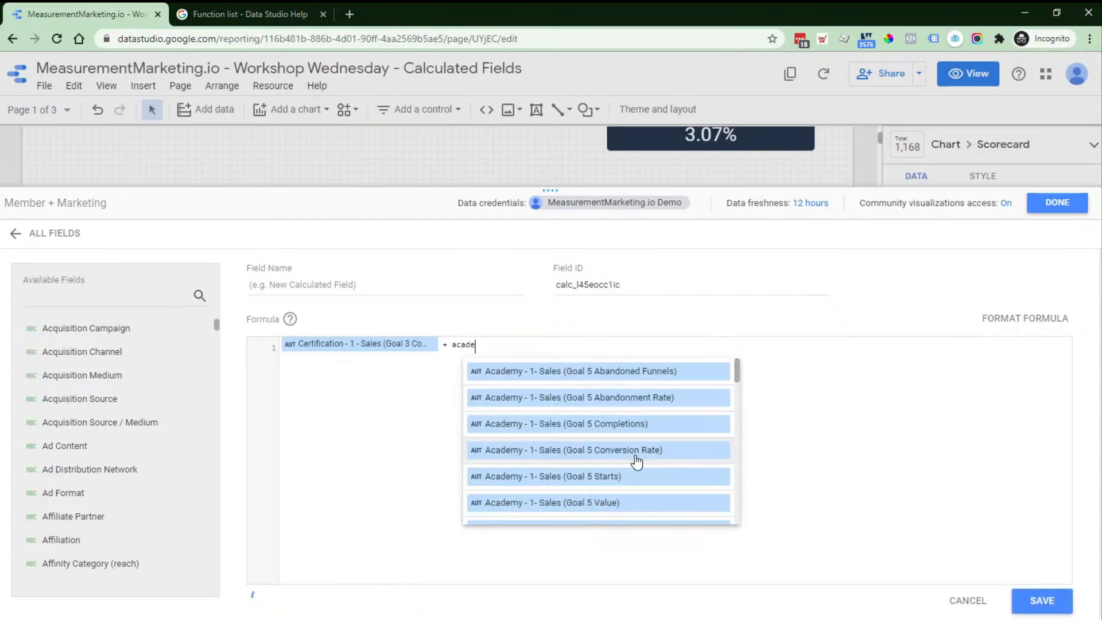
click(640, 425)
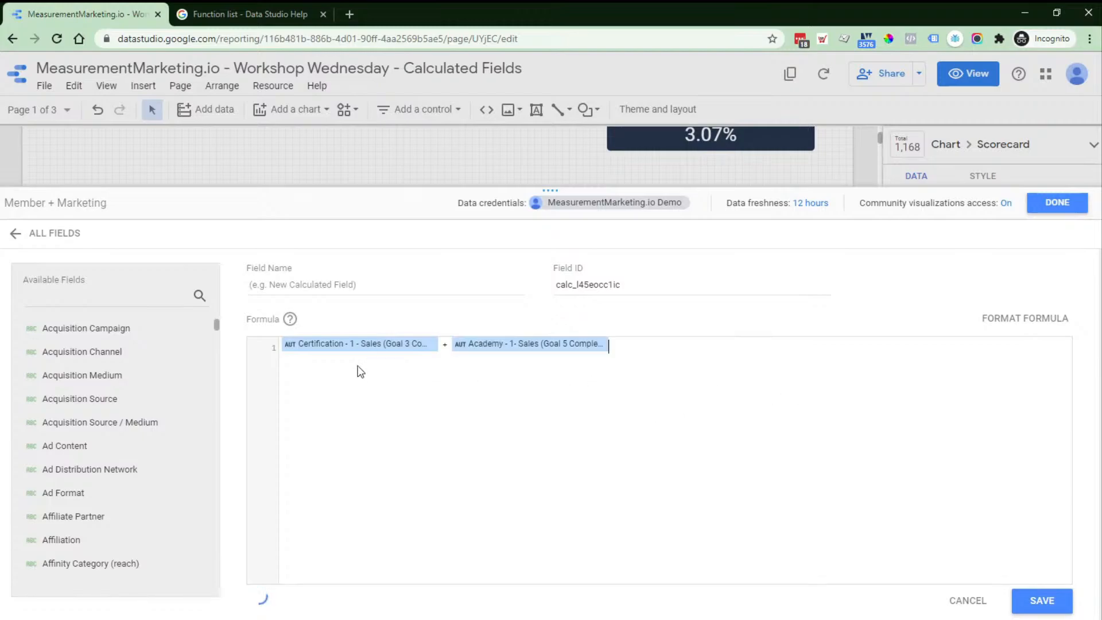
Step: Name the calculated field All Sales Pages, save it and close the data source editor
click(374, 287)
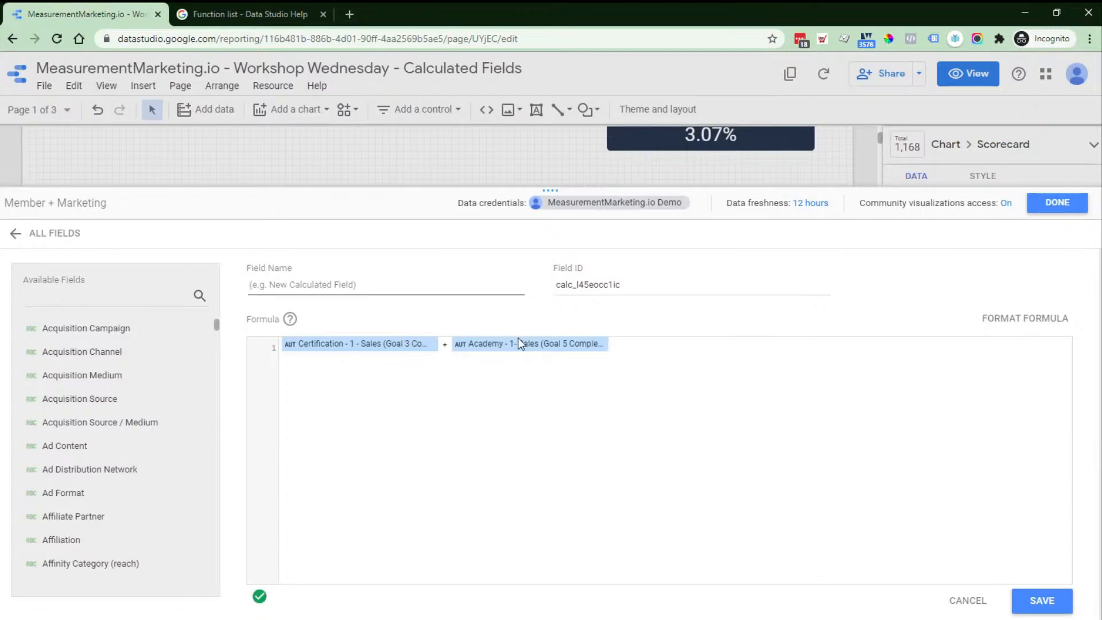
text(All Sales Page)
text(s Pages)
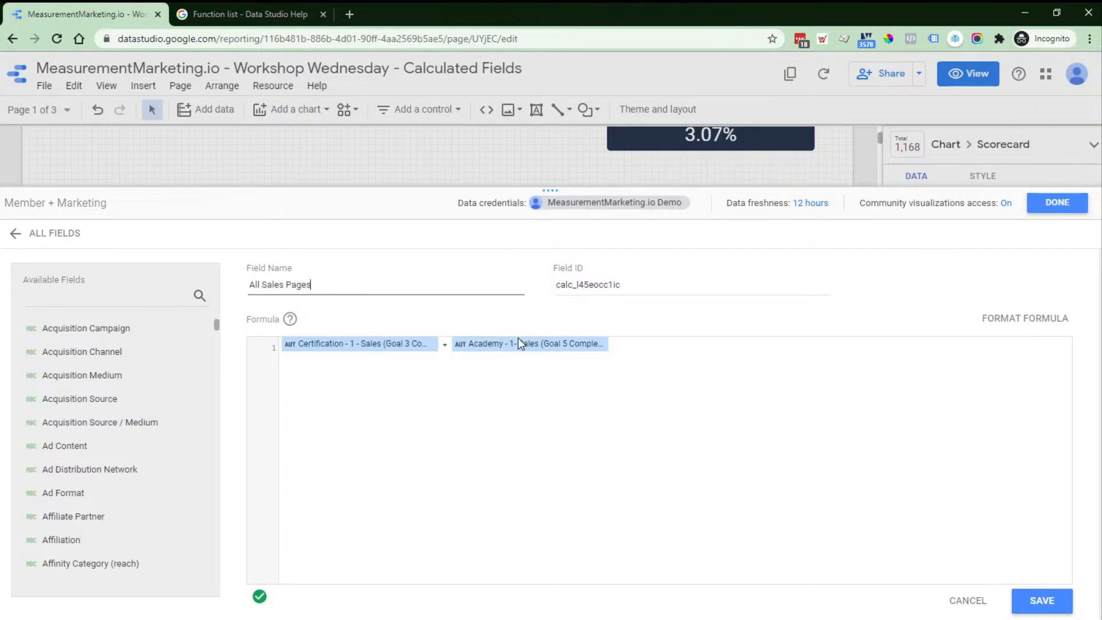
click(1057, 607)
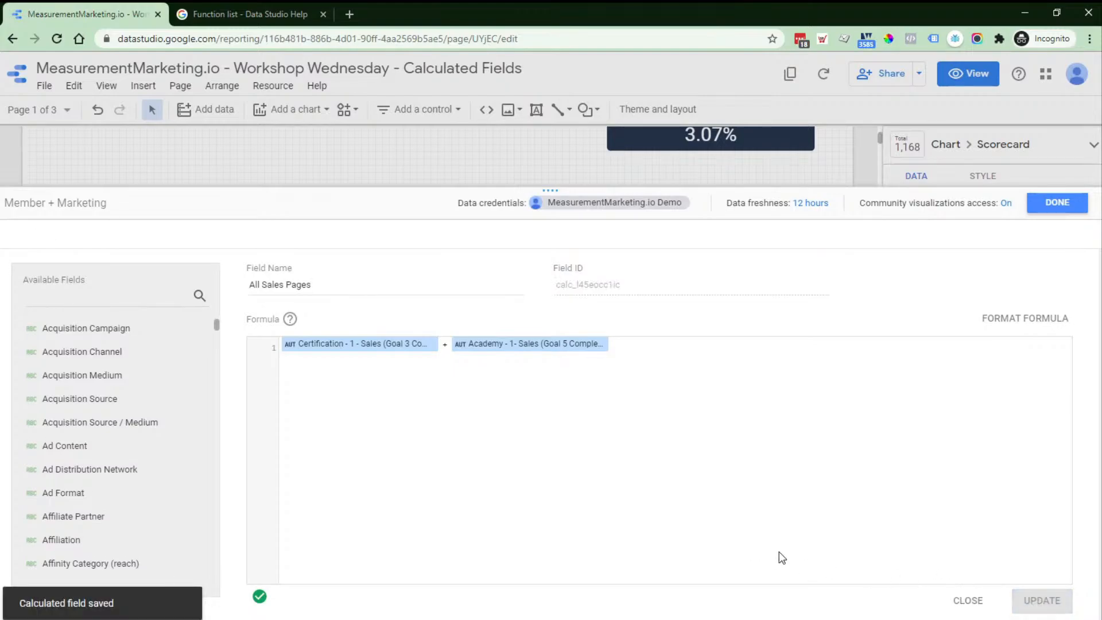
click(1056, 204)
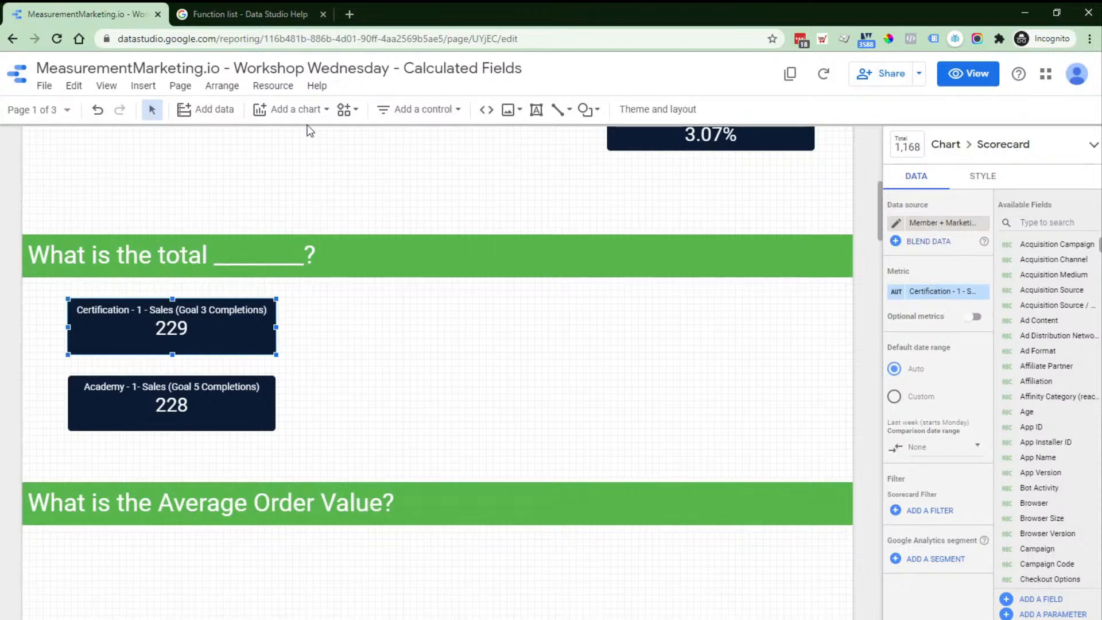
Step: Add a scorecard beside the sales scorecards in the "What is the total" section and set its metric to All Sales Pages
click(294, 109)
click(274, 192)
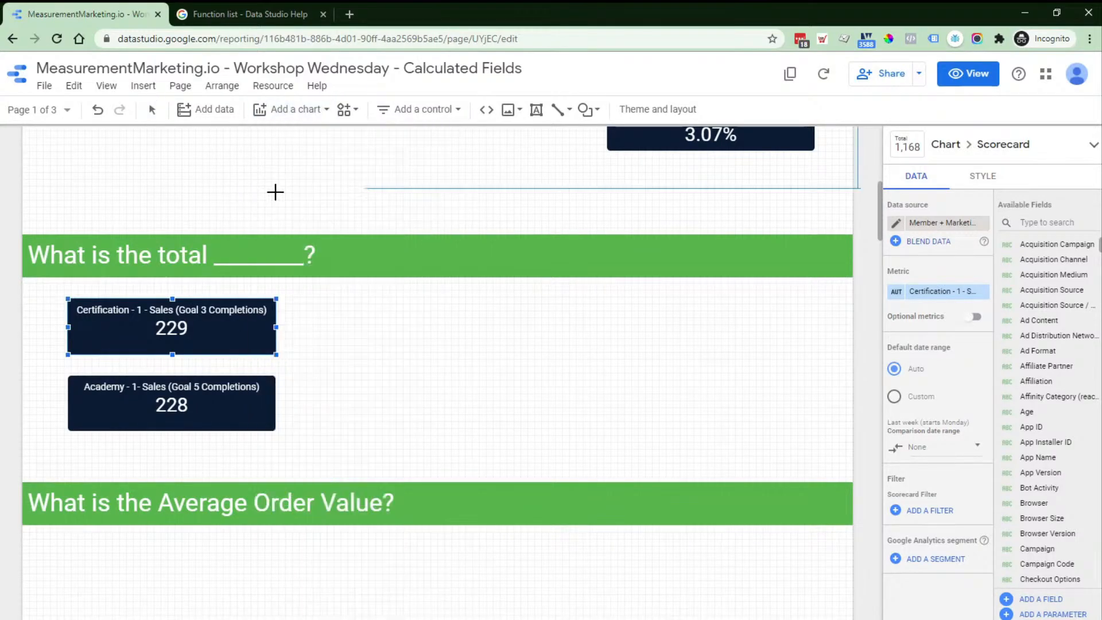
click(388, 335)
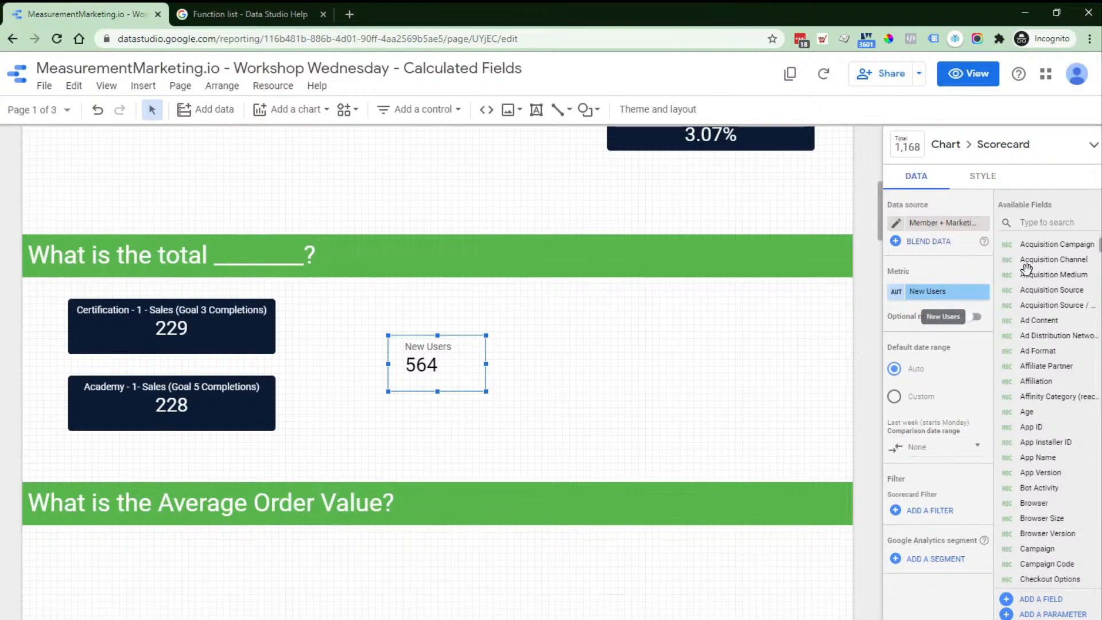
click(1050, 228)
text(all)
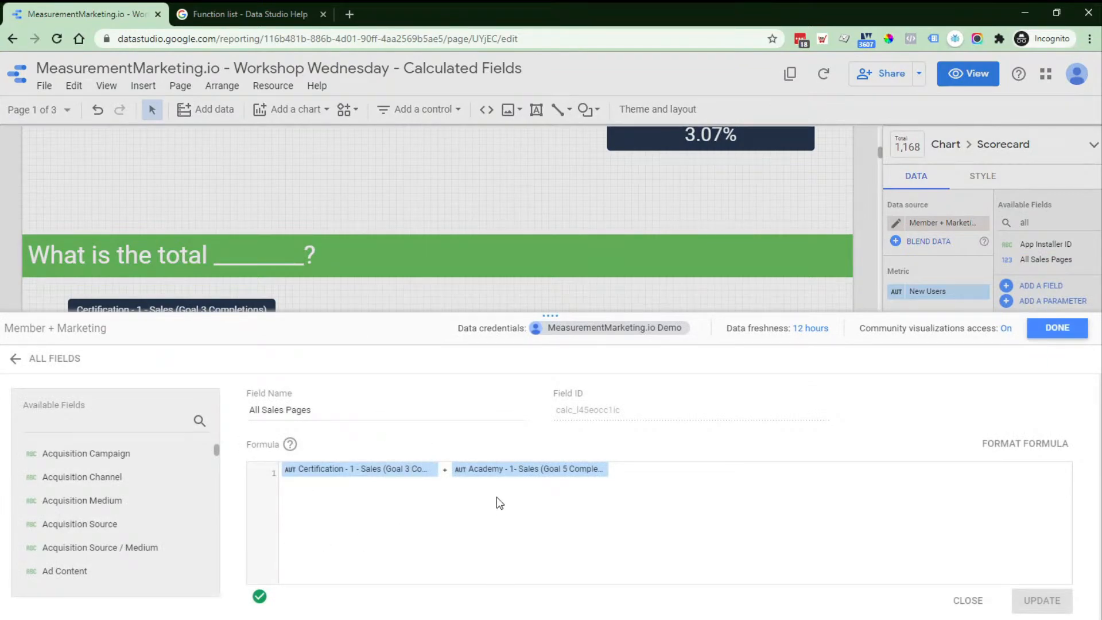
click(1069, 332)
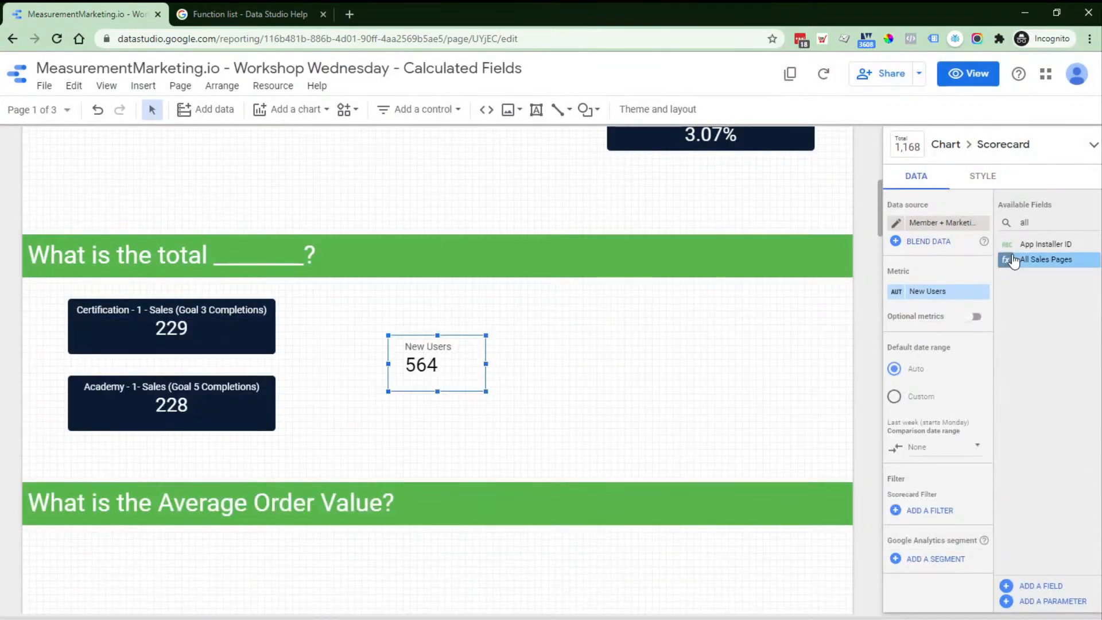
drag(1010, 267, 942, 290)
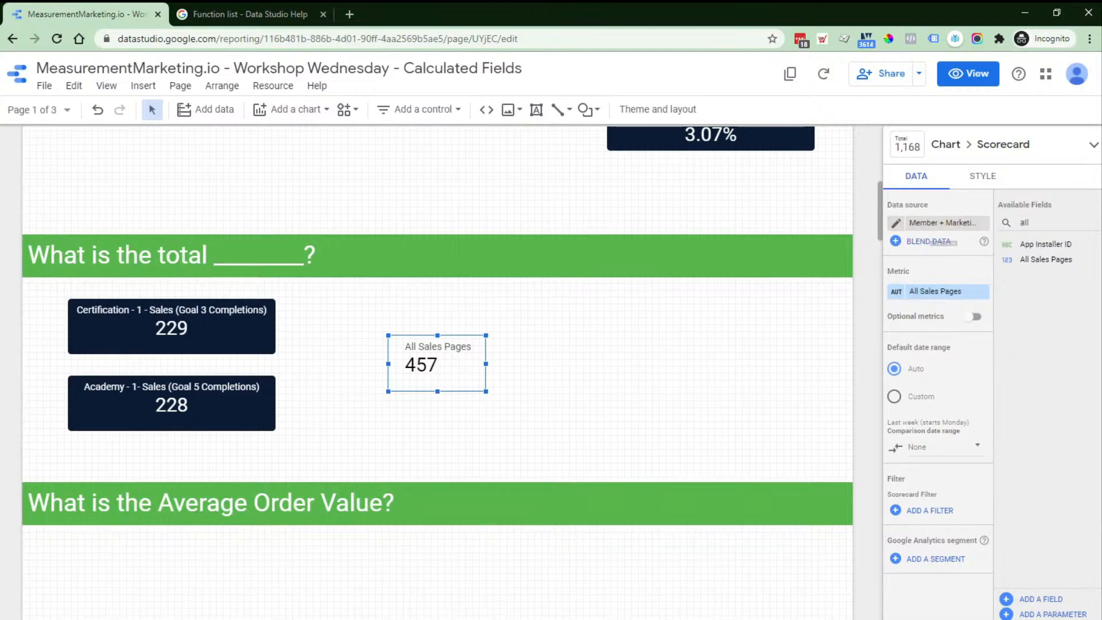
Step: Rename the All Sales Pages metric in the scorecard to "New Name for this metric", keeping its type as Number
click(892, 294)
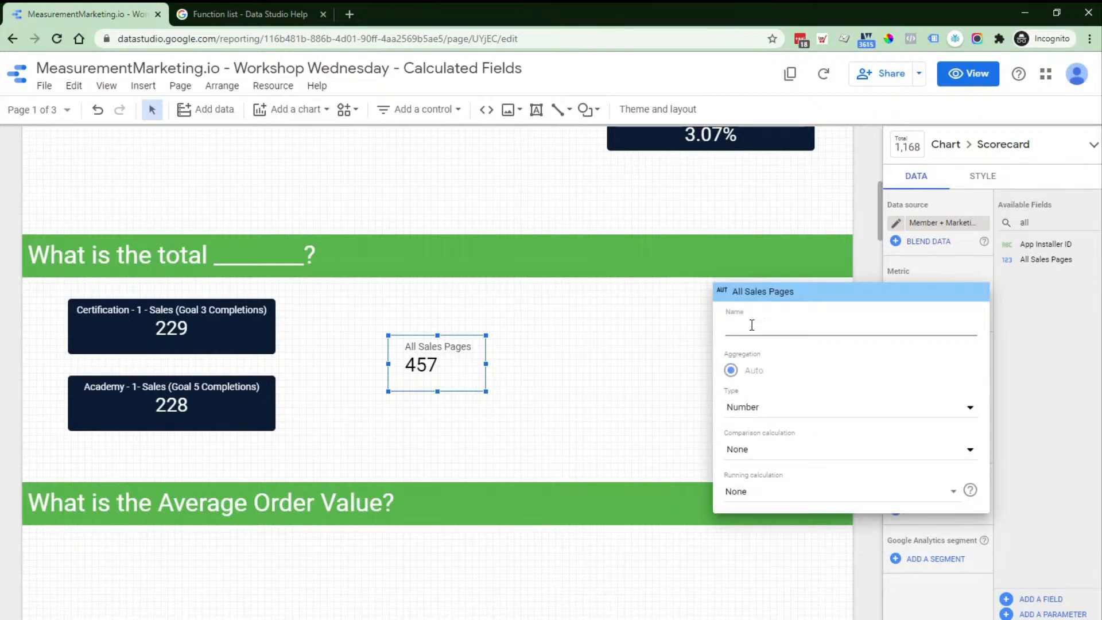
text(New )
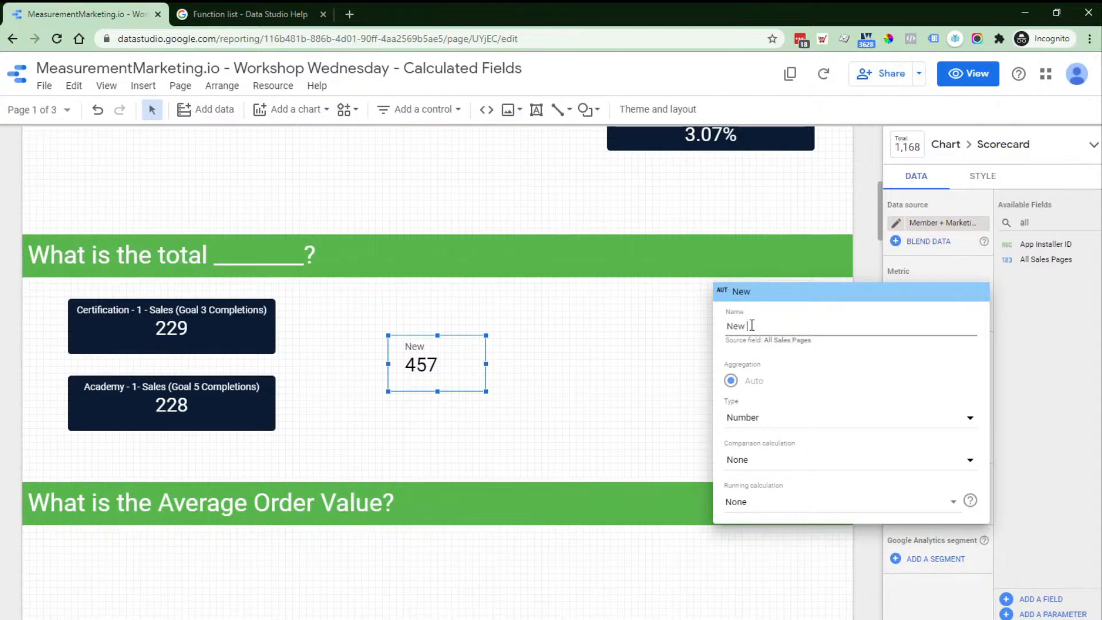
text(Name for this metric)
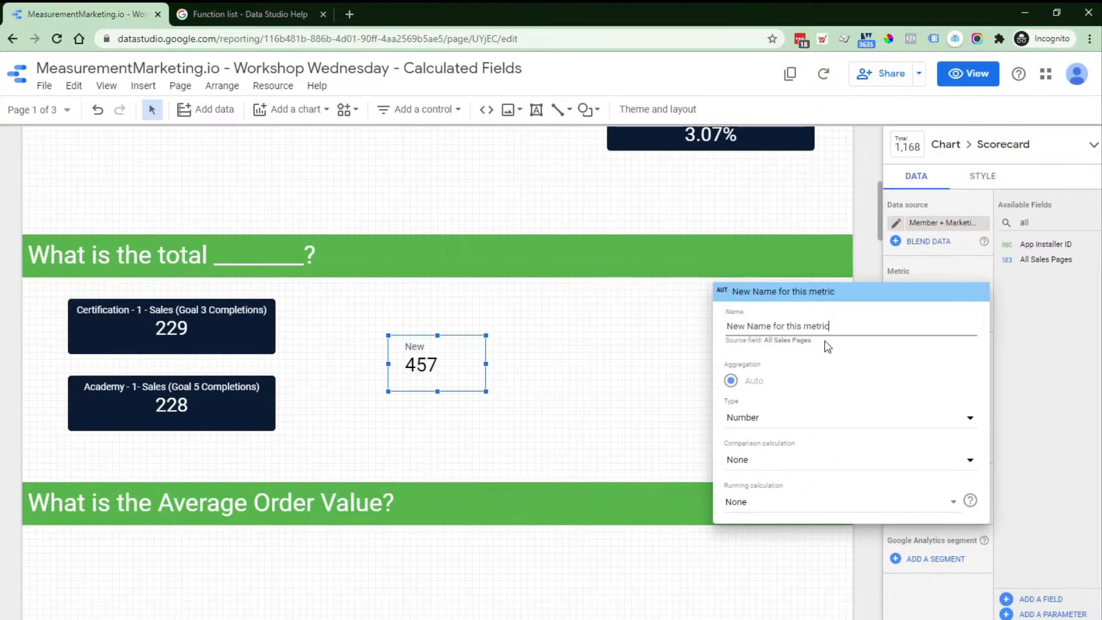
click(795, 420)
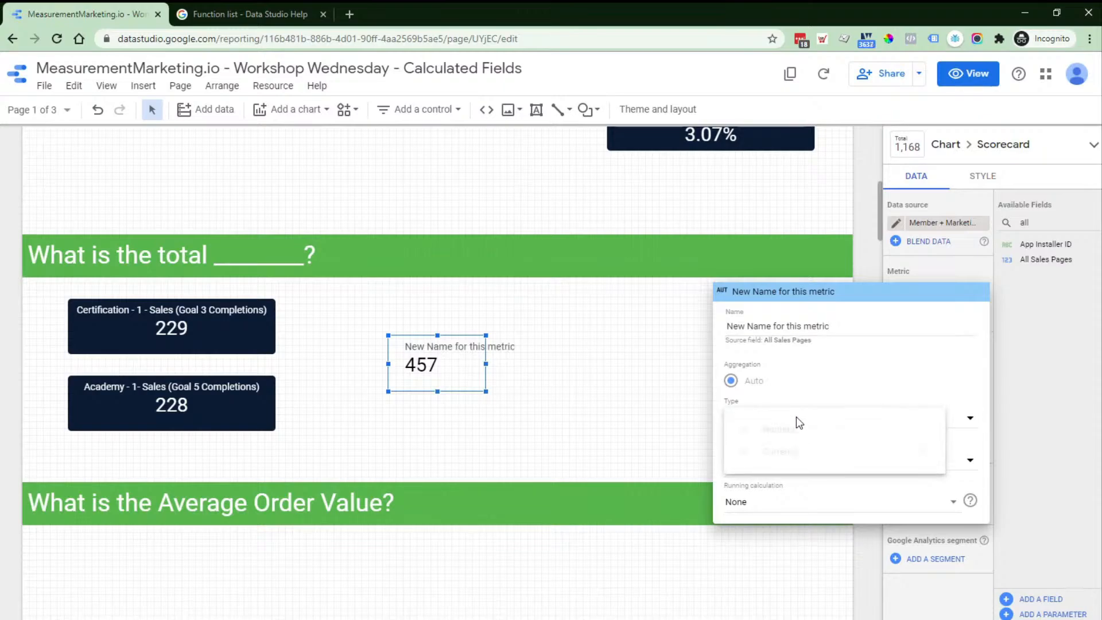
click(830, 370)
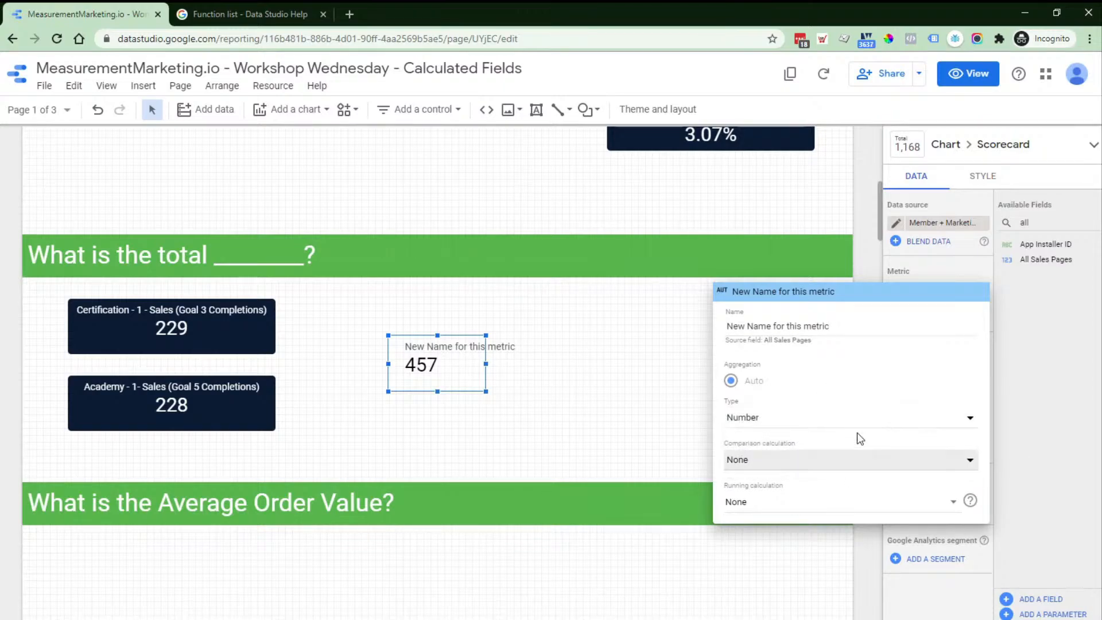
click(566, 389)
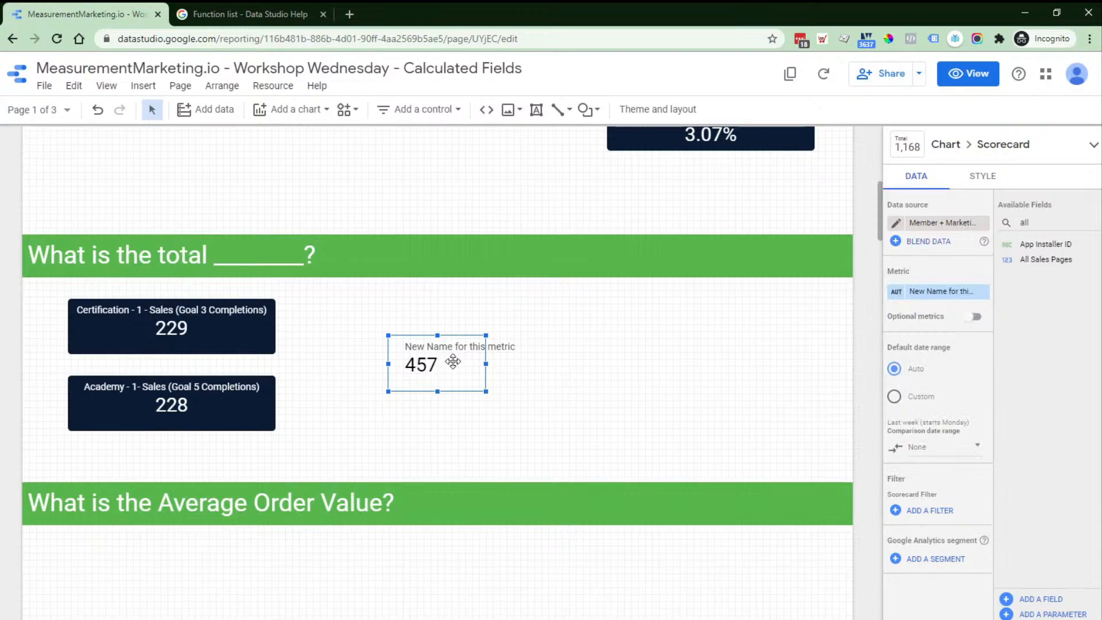
Step: Change the plus sign in the All Sales Pages formula to a minus sign, update the field and close the editor
click(1007, 261)
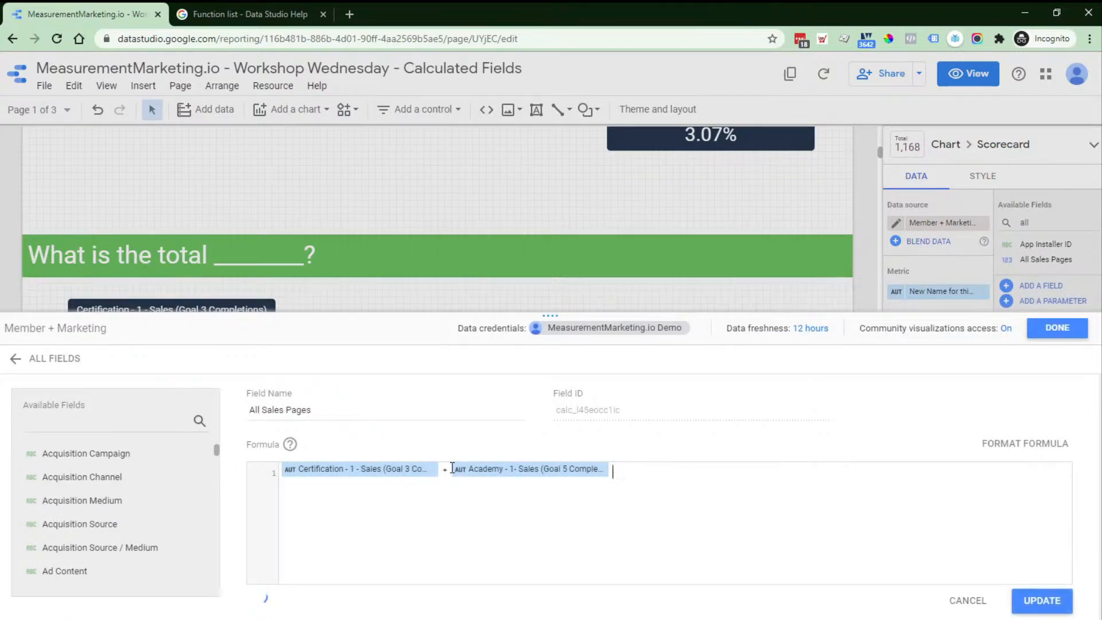
key(BackSpace)
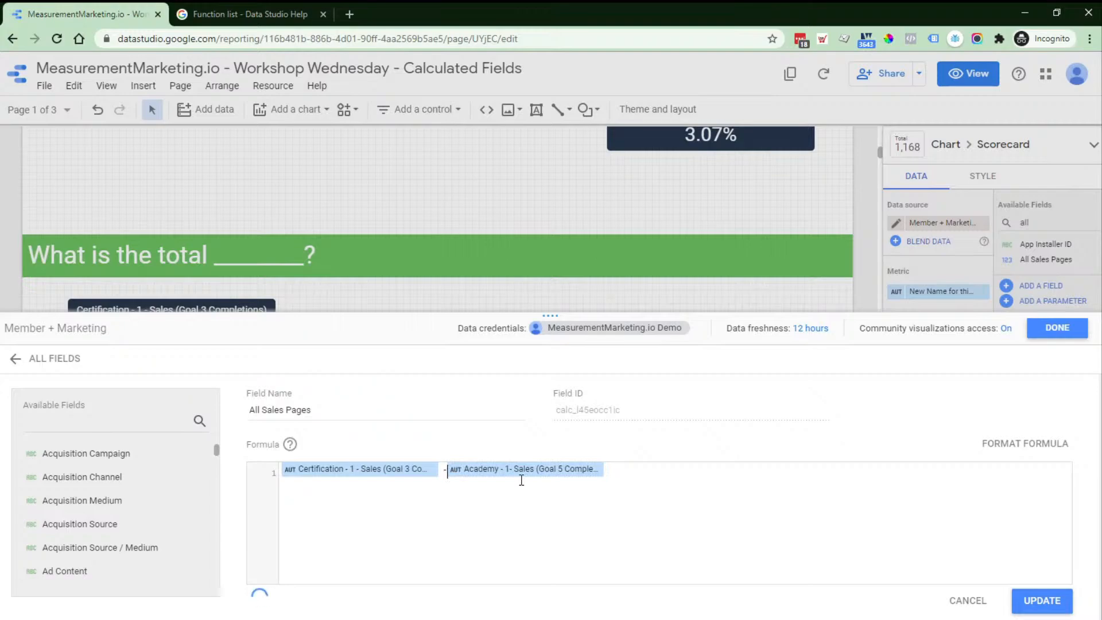
click(1033, 610)
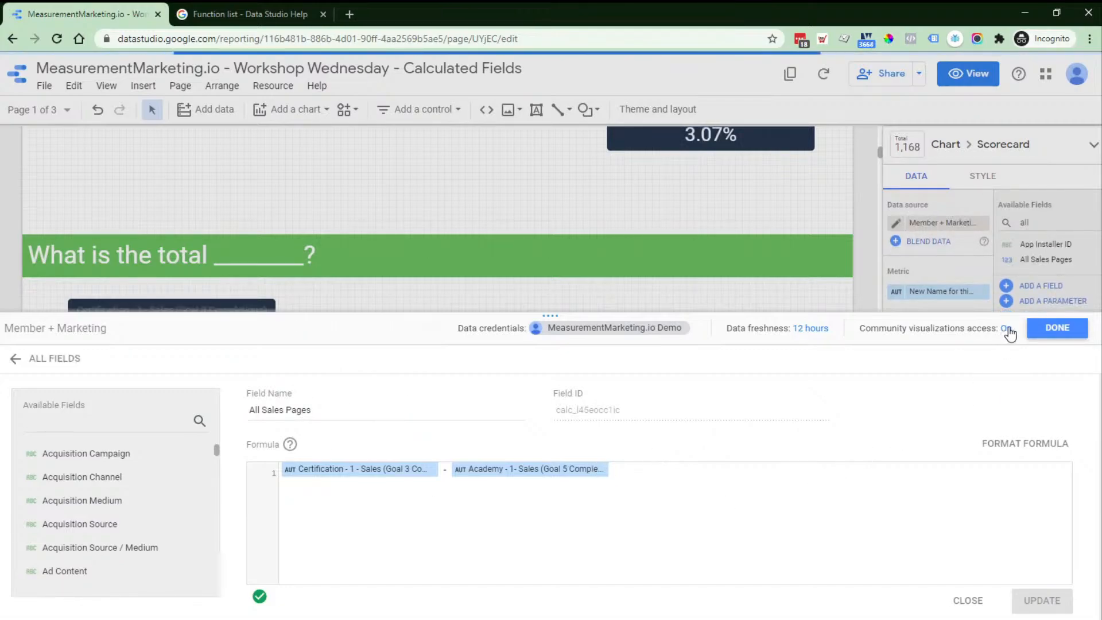
click(1051, 335)
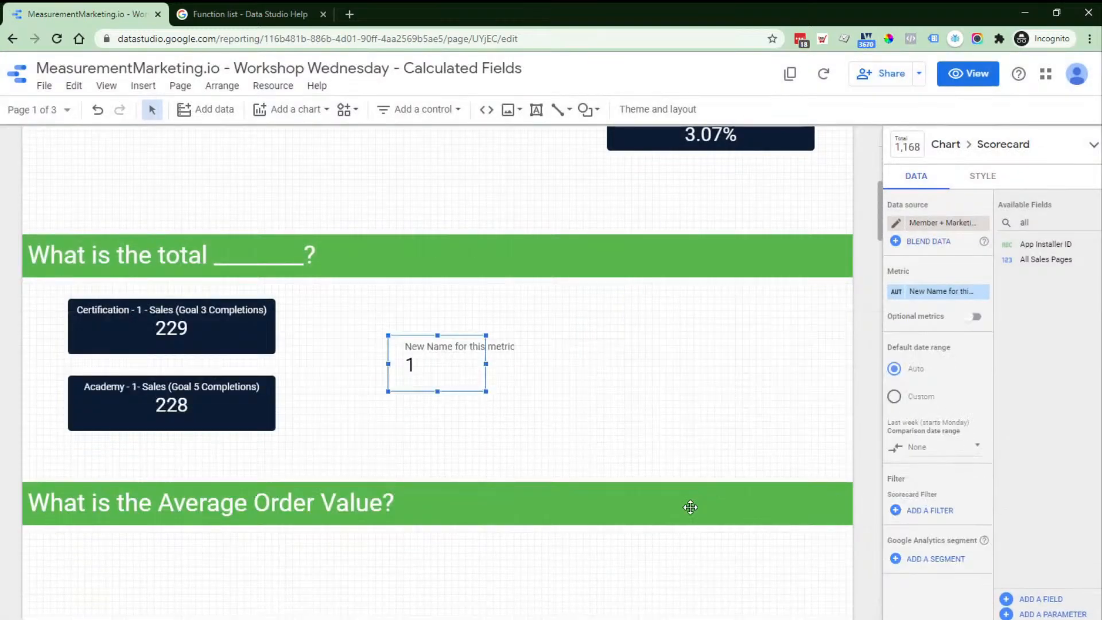
Step: Add a scorecard below the "What is the Average Order Value?" heading
scroll(609, 478, down, 2)
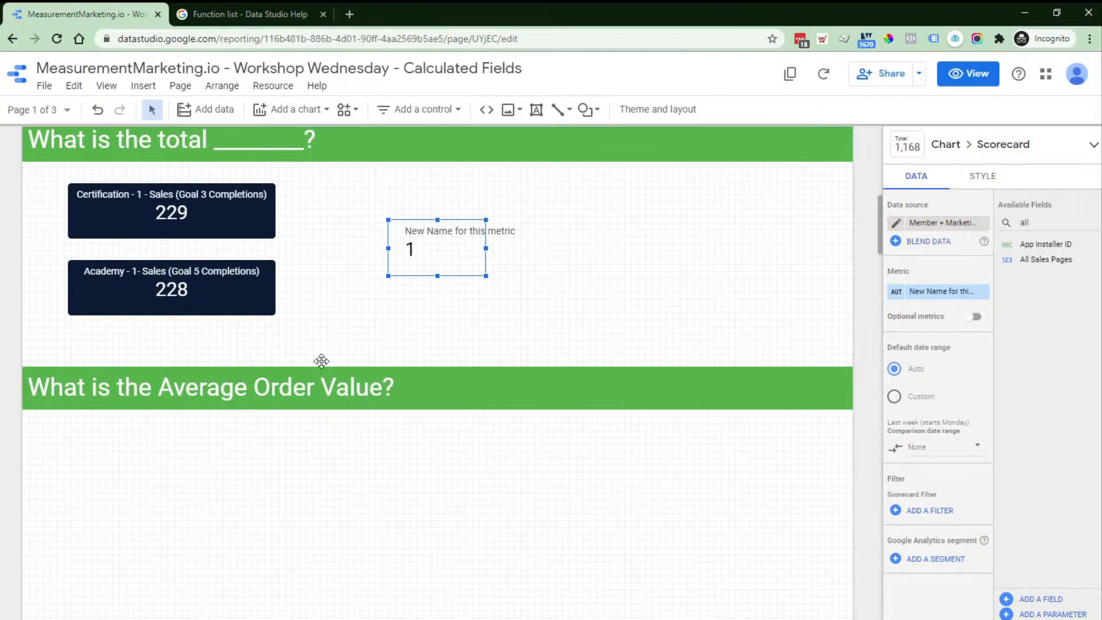
click(308, 115)
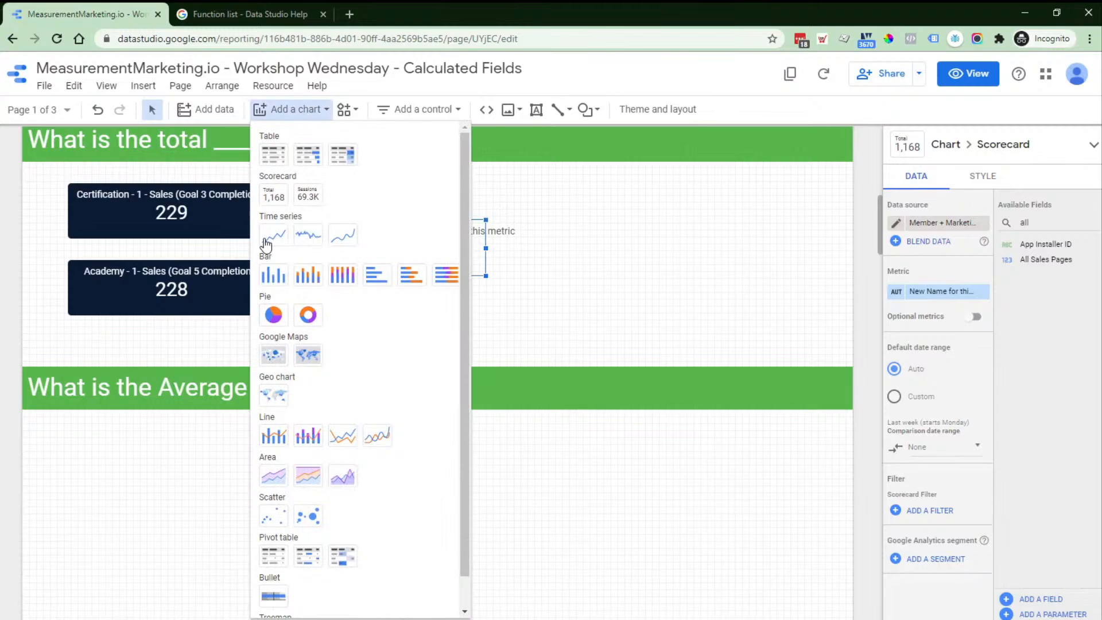
click(278, 205)
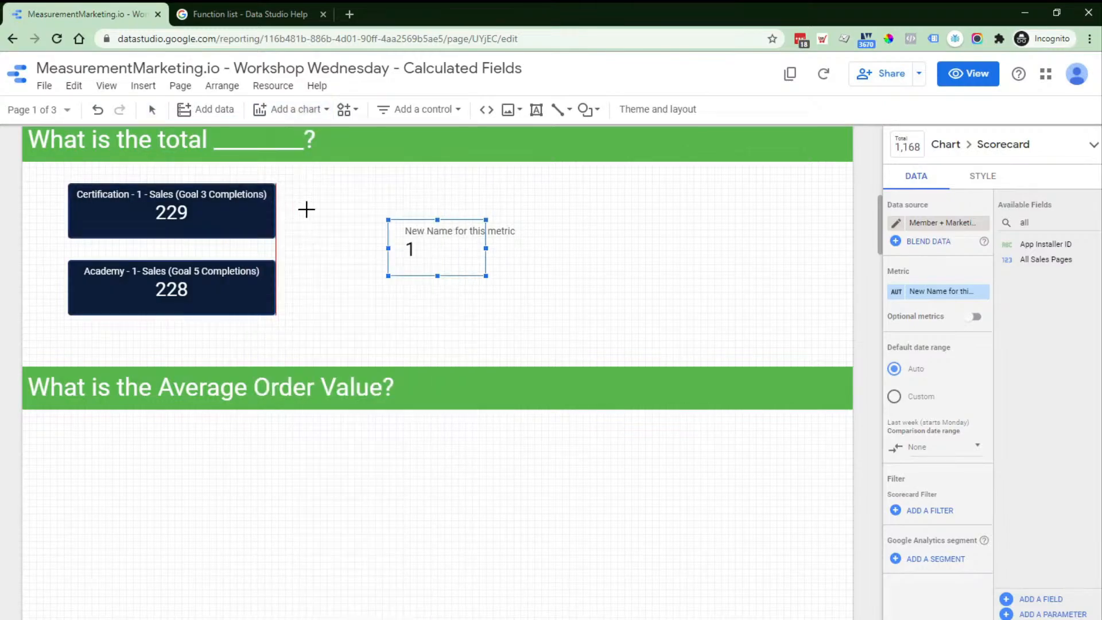
click(230, 438)
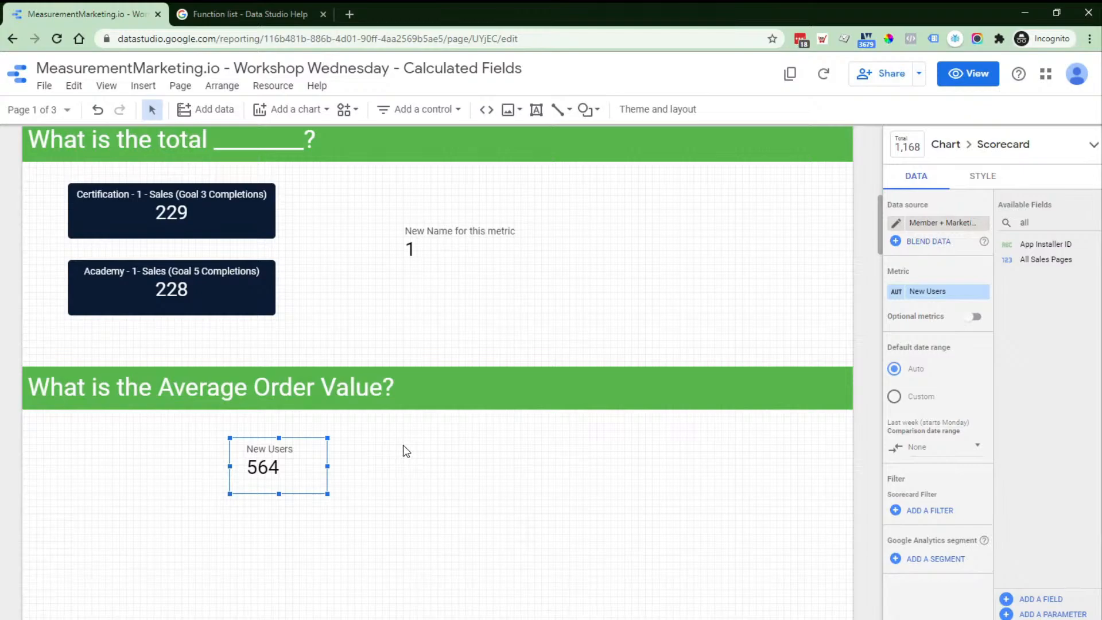
Step: Create a calculated field in the Average Order Value scorecard's data source, starting its formula with the Revenue field
scroll(403, 446, up, 6)
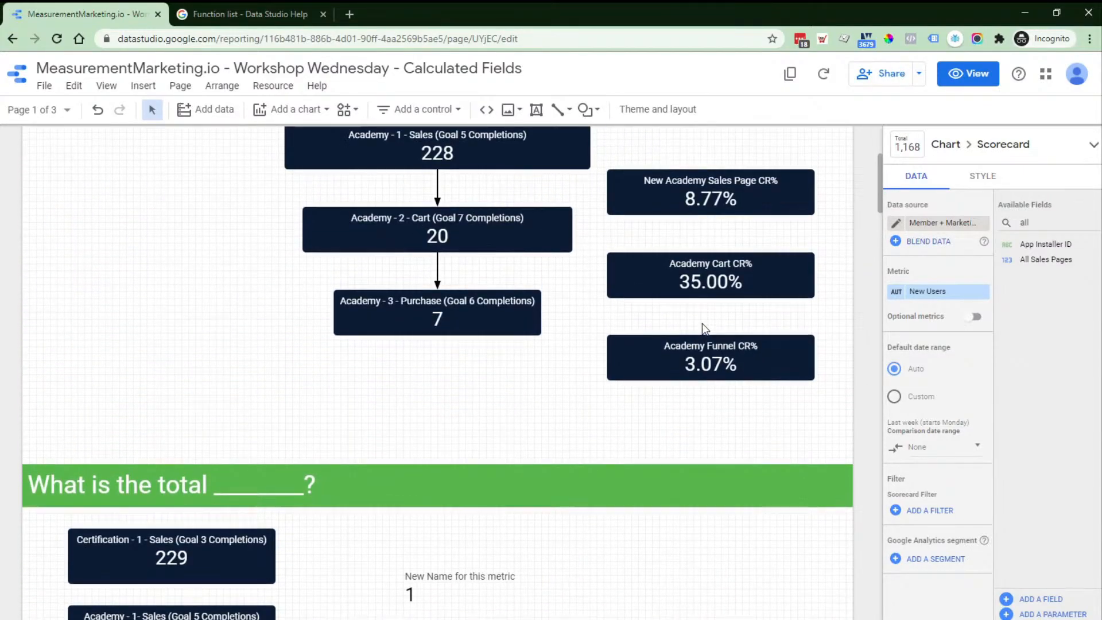
scroll(702, 323, down, 4)
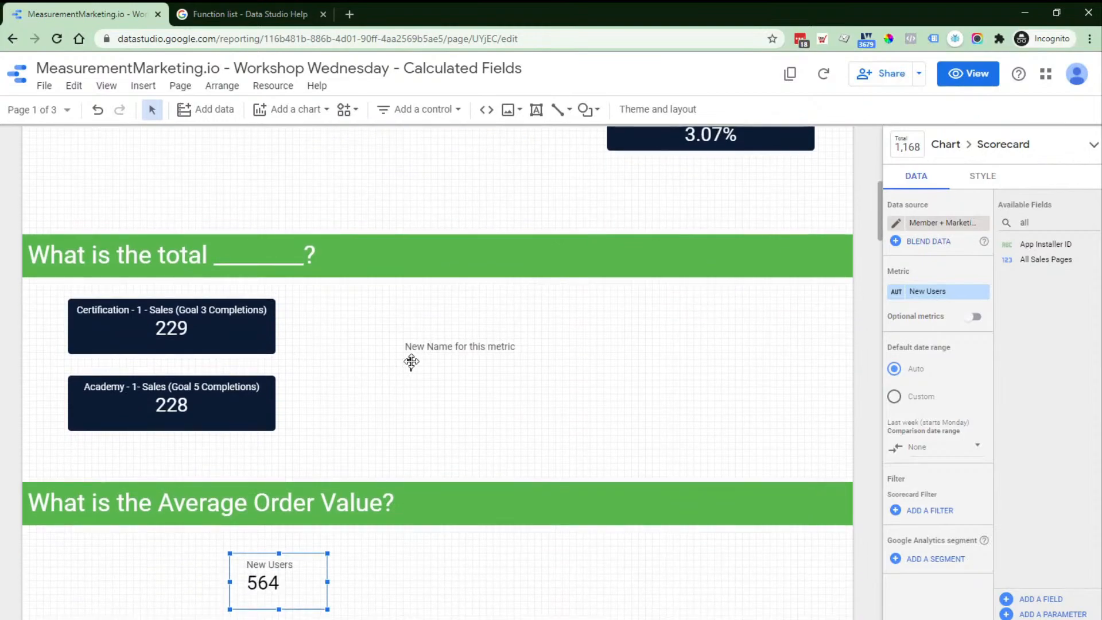
scroll(410, 360, down, 2)
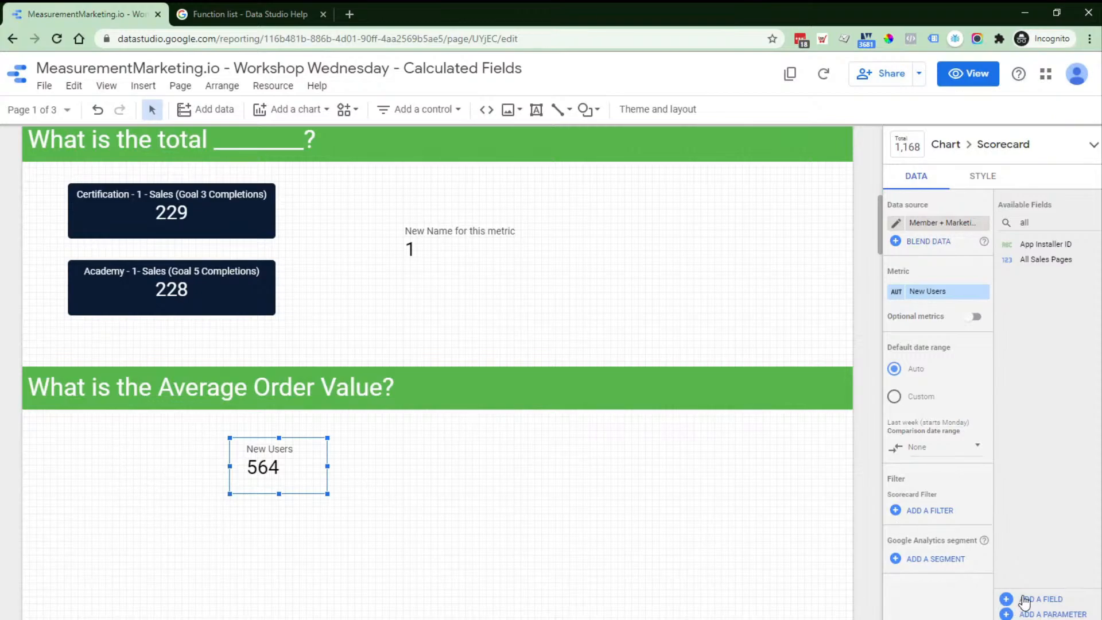
click(1043, 600)
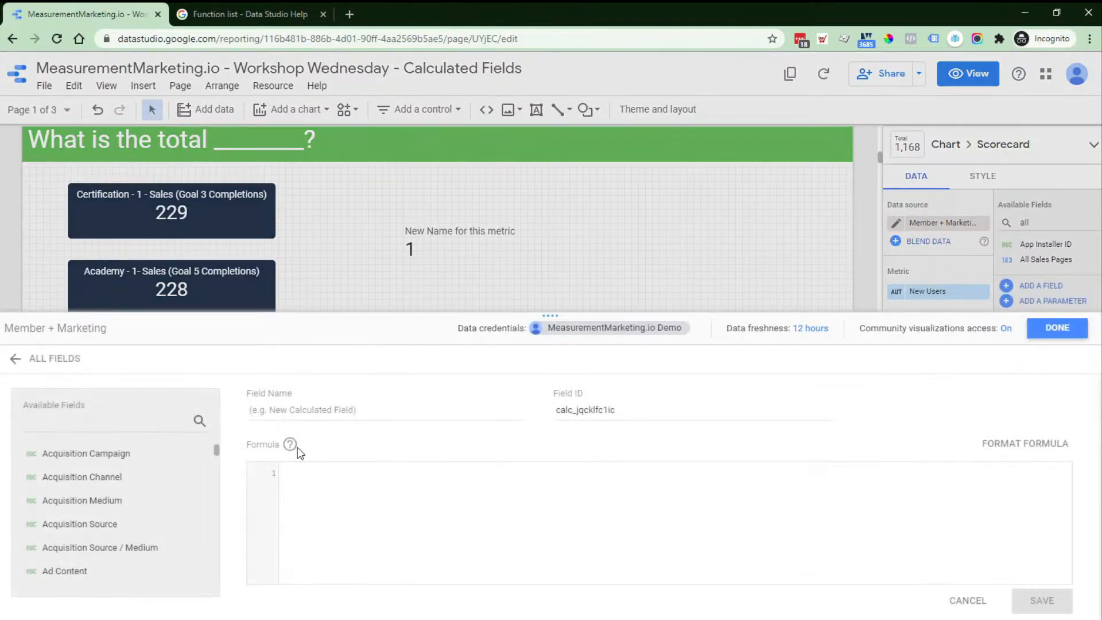
click(403, 498)
text(re)
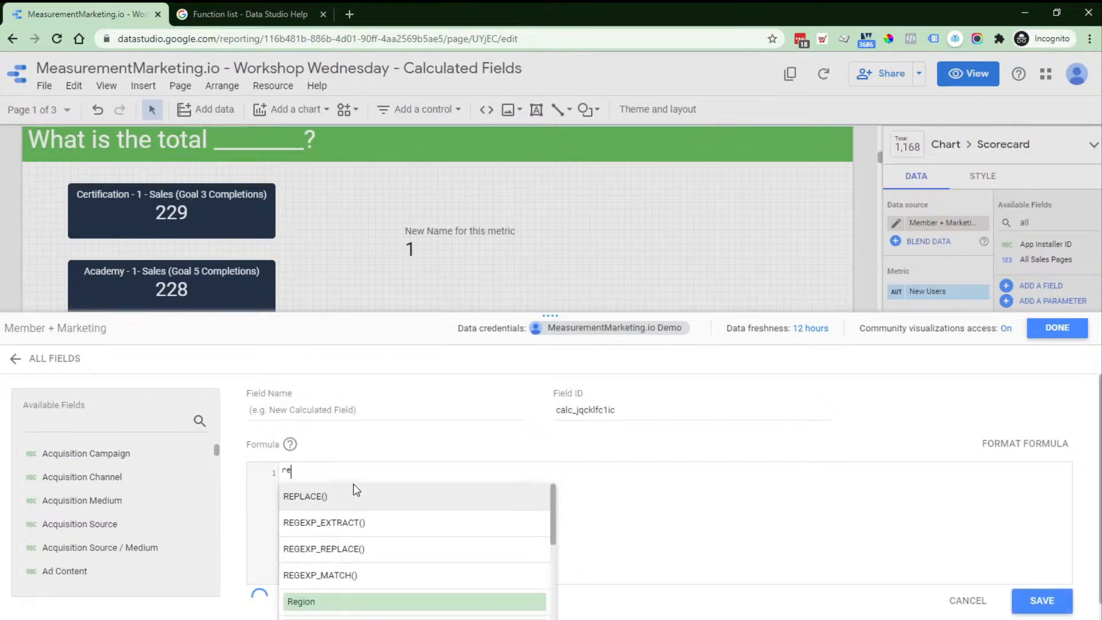
text(v)
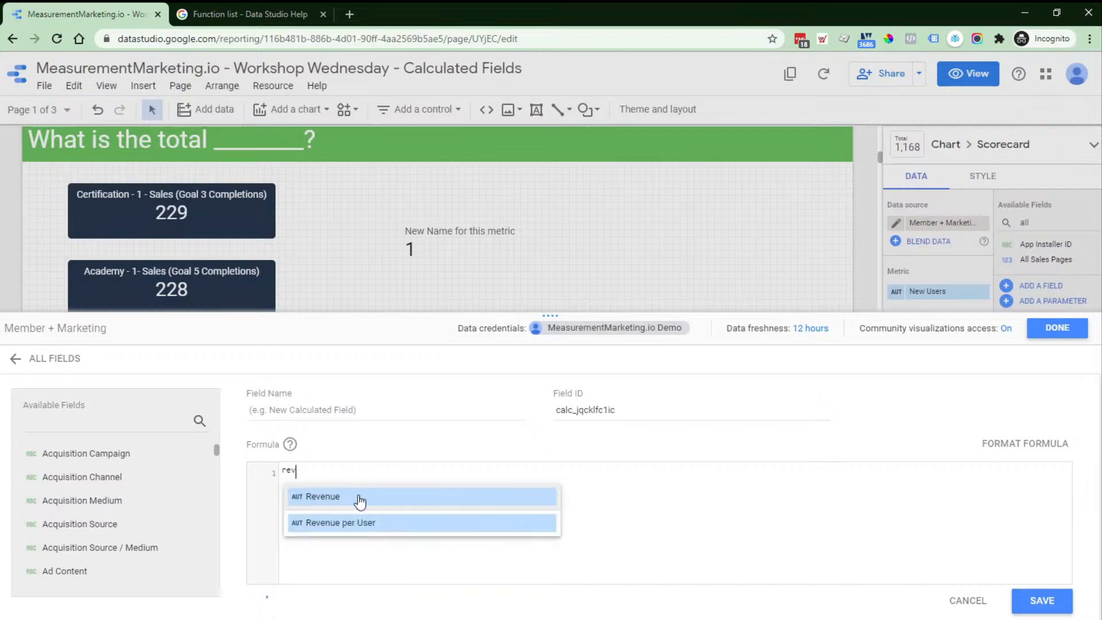
click(358, 497)
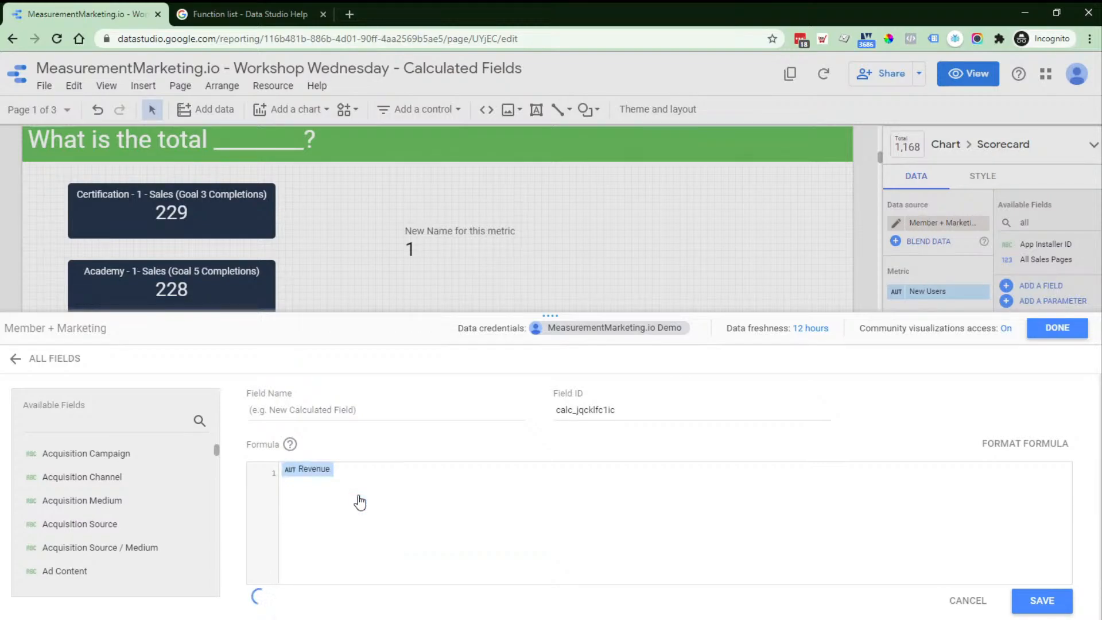
Step: Complete the formula by dividing Revenue by the Transactions field
text(/use)
key(BackSpace)
key(BackSpace)
key(BackSpace)
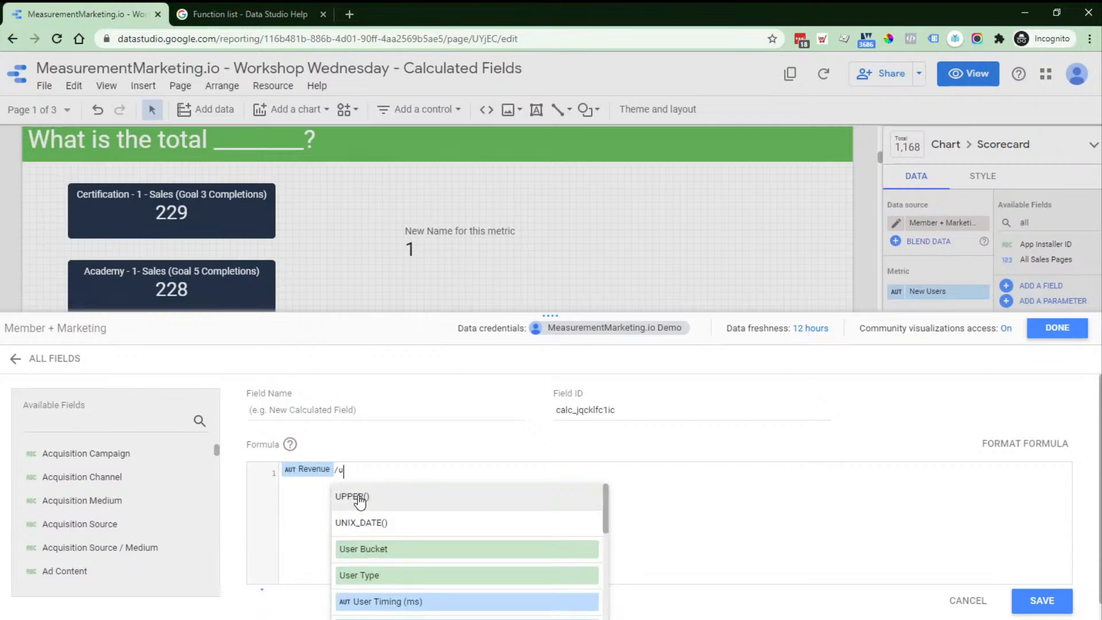
text(tra)
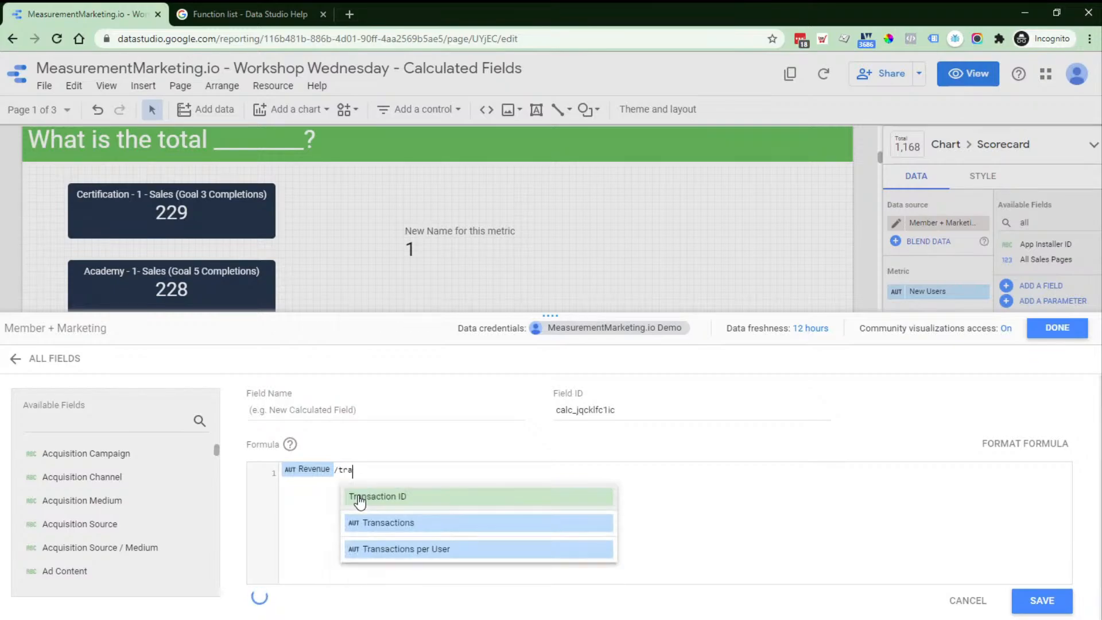
click(396, 524)
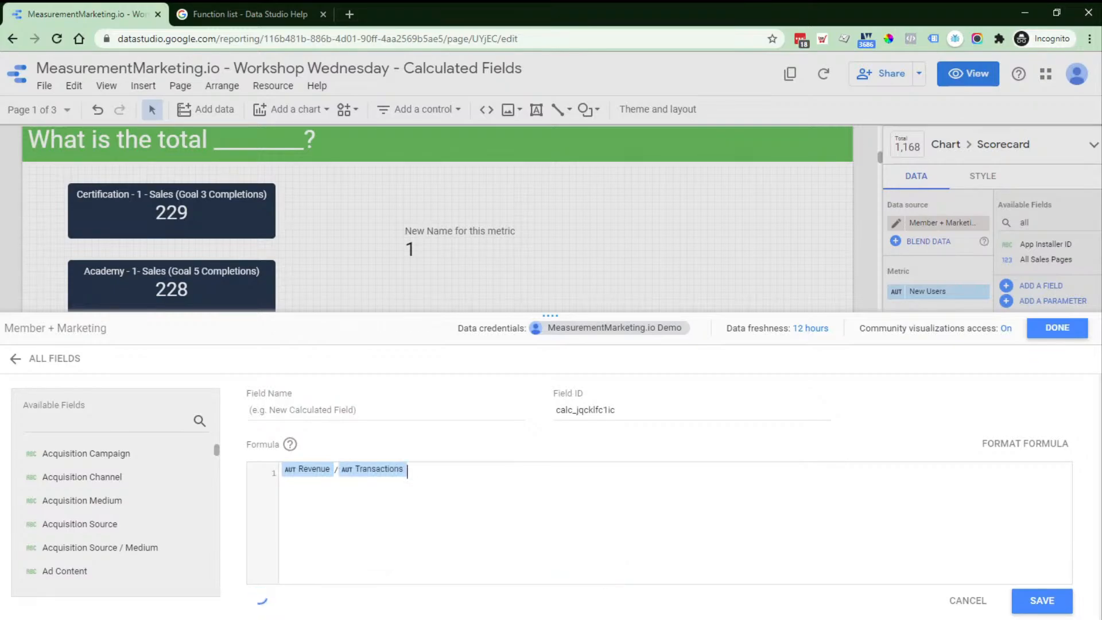
Step: Name the calculated field AOV, save it and close the data source editor
click(413, 404)
text(AOV)
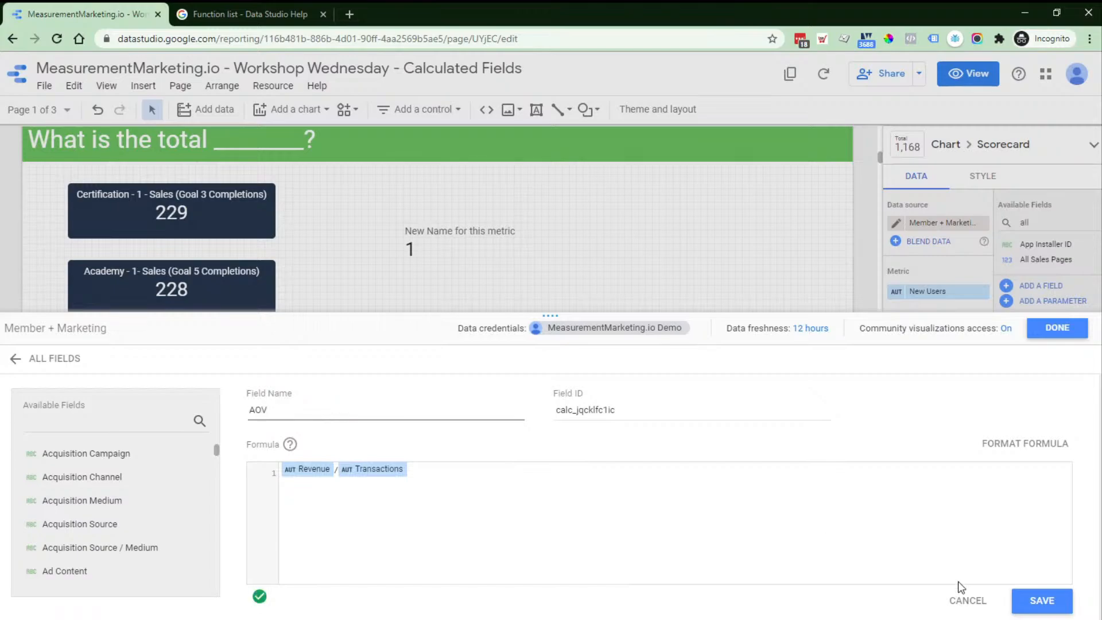
click(1031, 606)
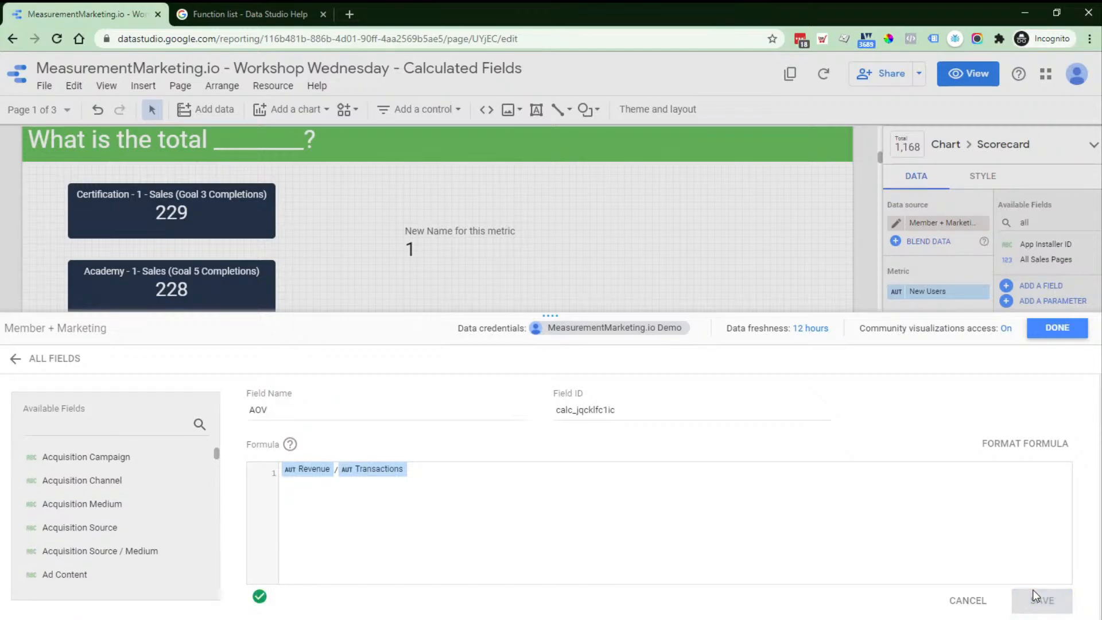
click(1058, 328)
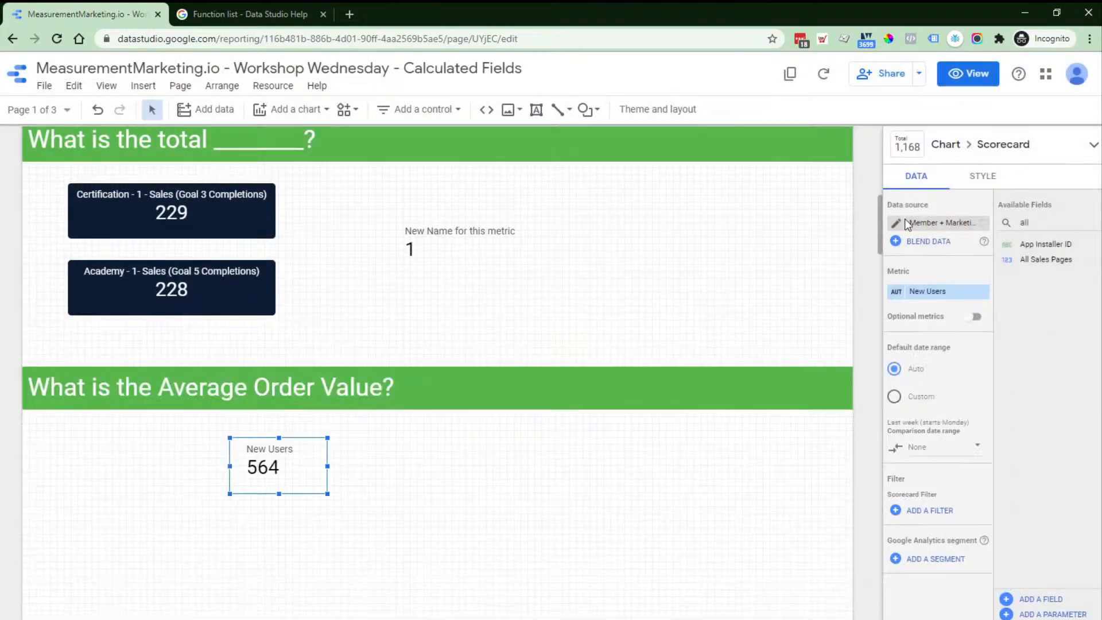
Step: Find the AOV field and set it as the metric of the scorecard in the Average Order Value section
double_click(1036, 224)
text(aov)
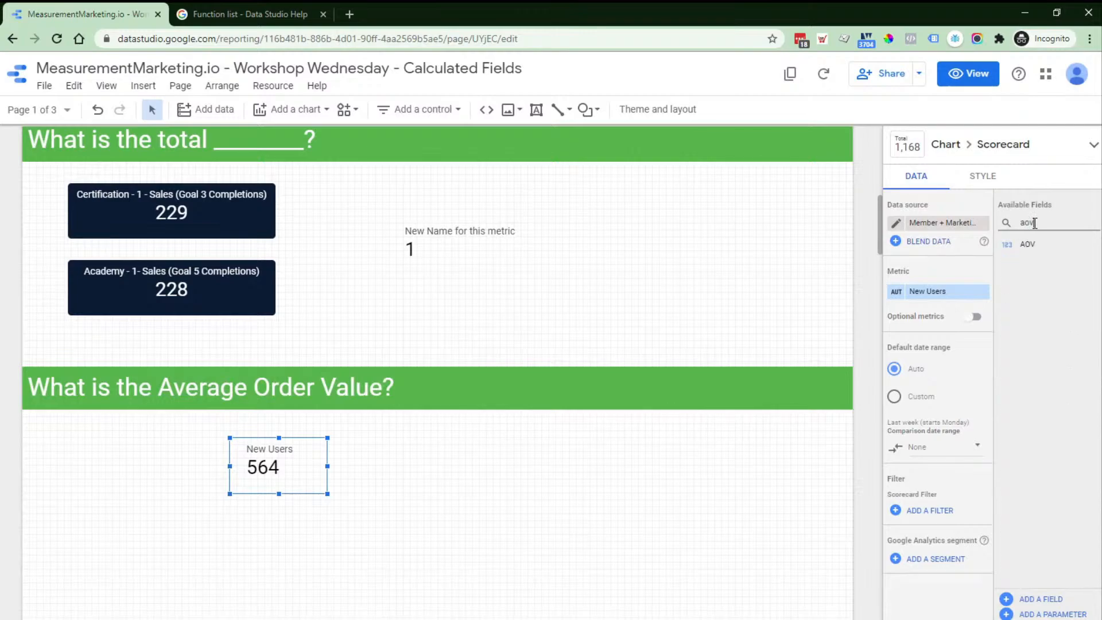
drag(1046, 242, 935, 290)
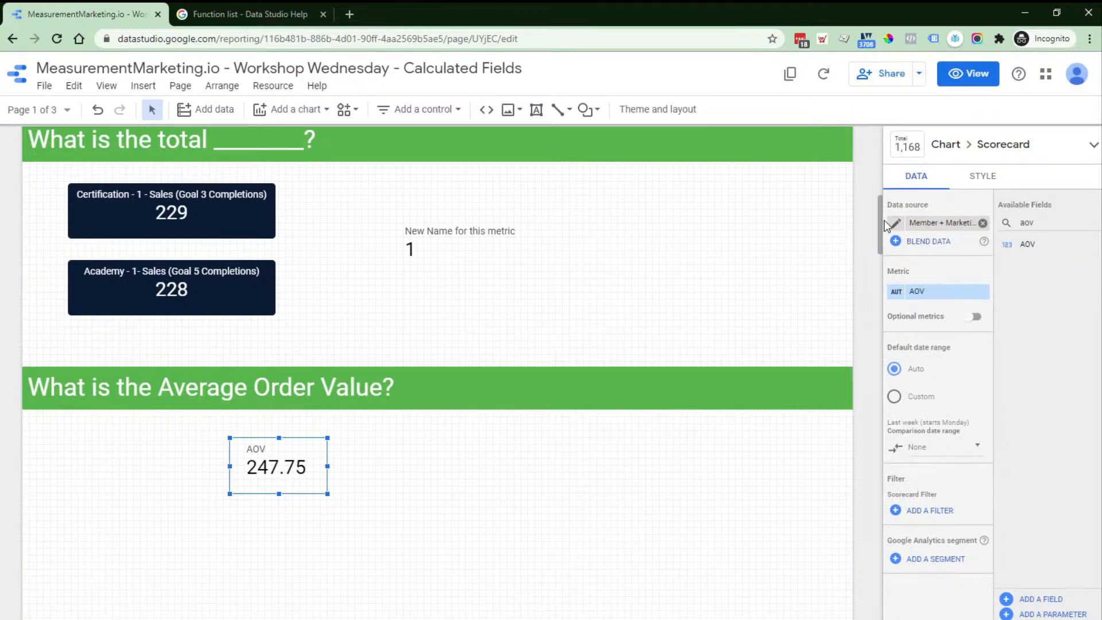
Step: Set the AOV field's type to US Dollar currency in the data source and shift its scorecard slightly up and left
click(894, 223)
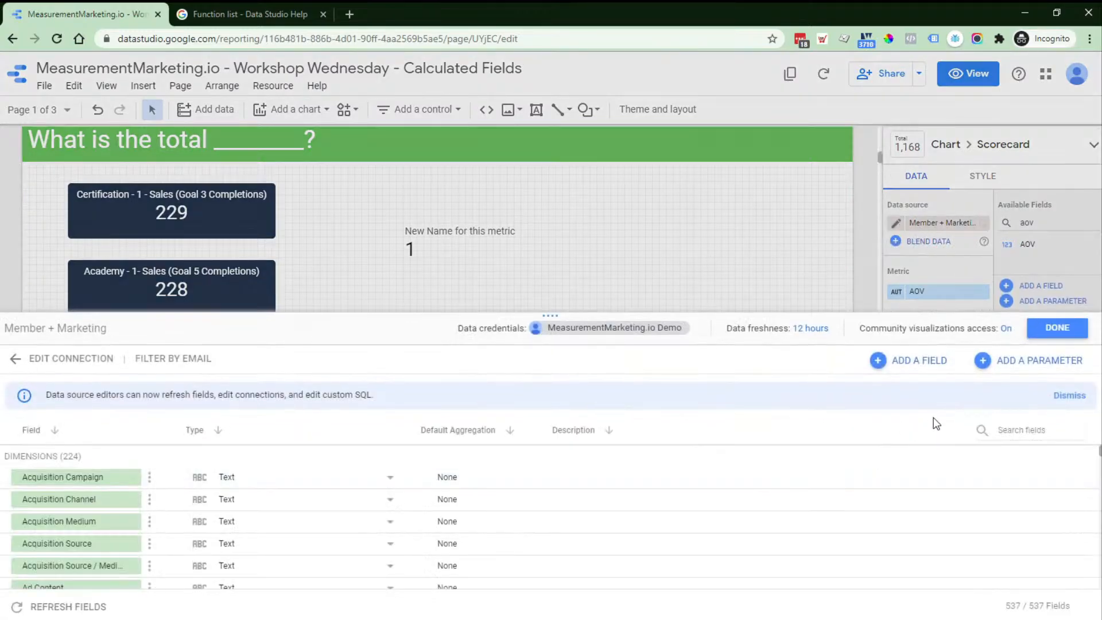
click(1044, 431)
text(aov)
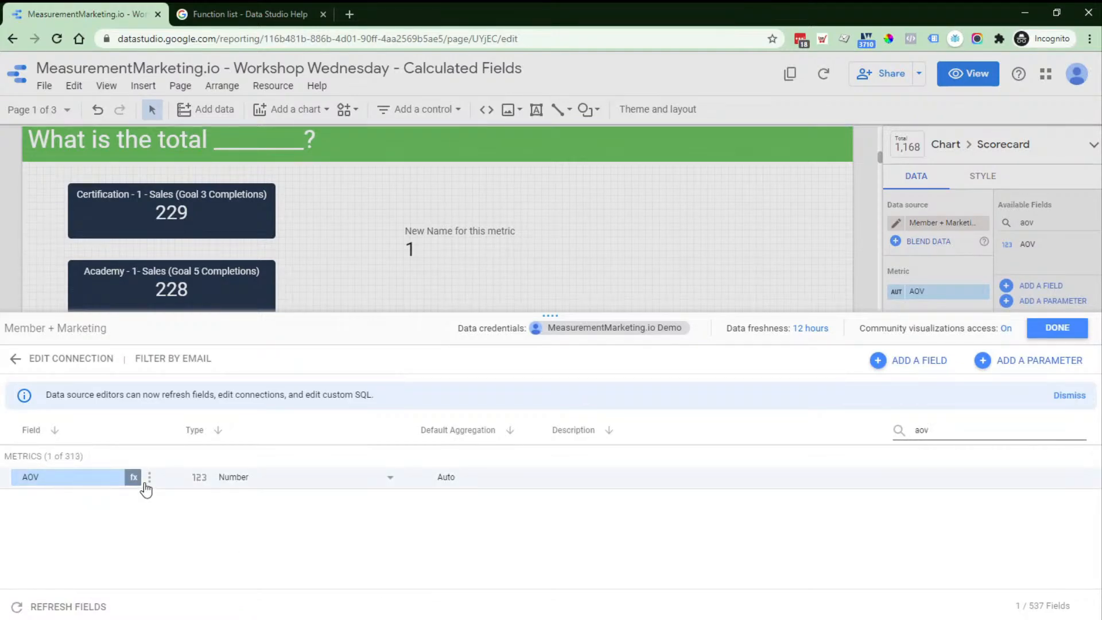
click(225, 482)
mouse_move(296, 531)
scroll(522, 530, down, 8)
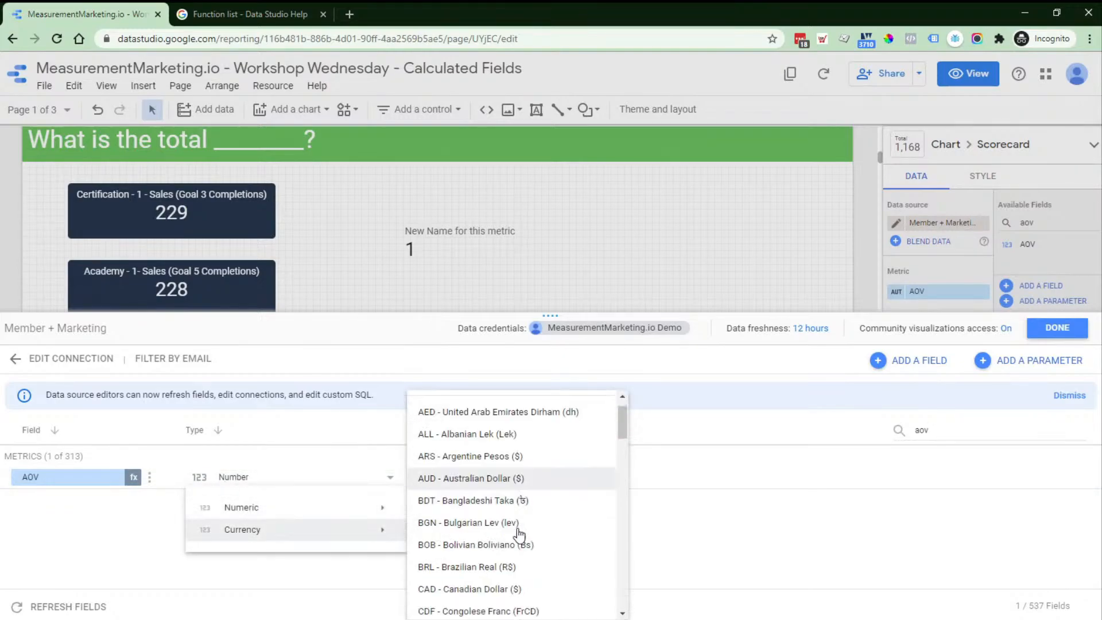
scroll(488, 505, up, 8)
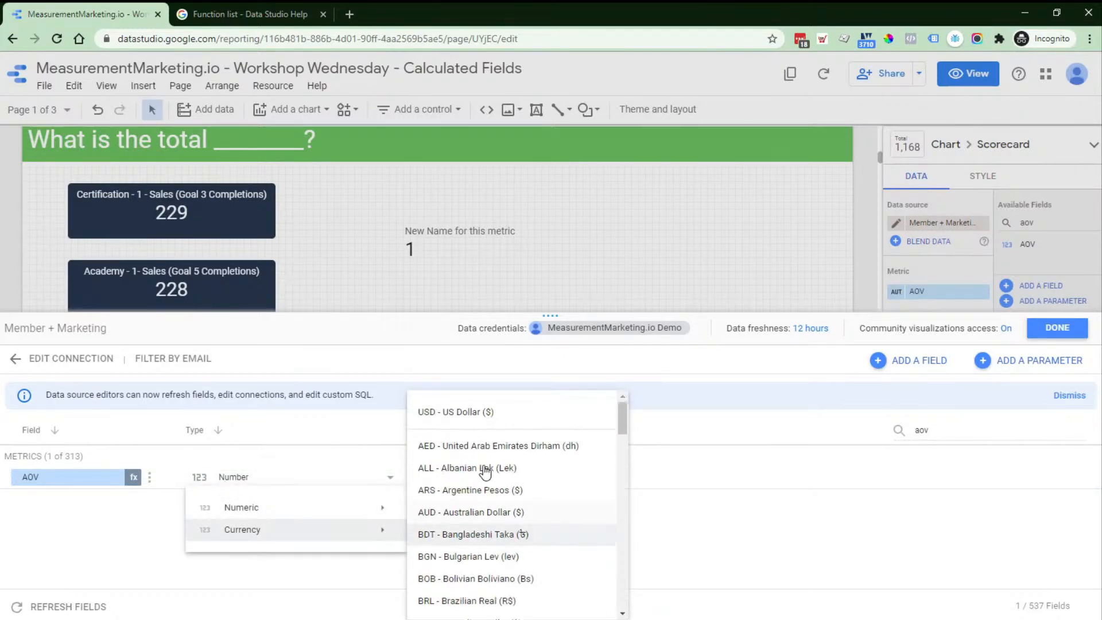
click(470, 412)
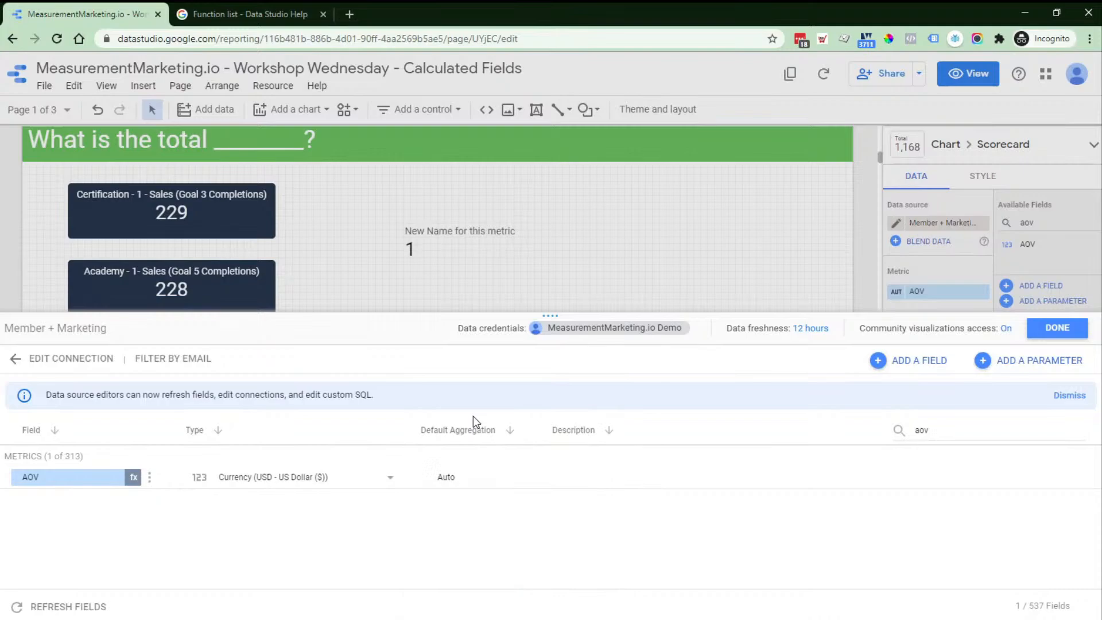
click(1066, 332)
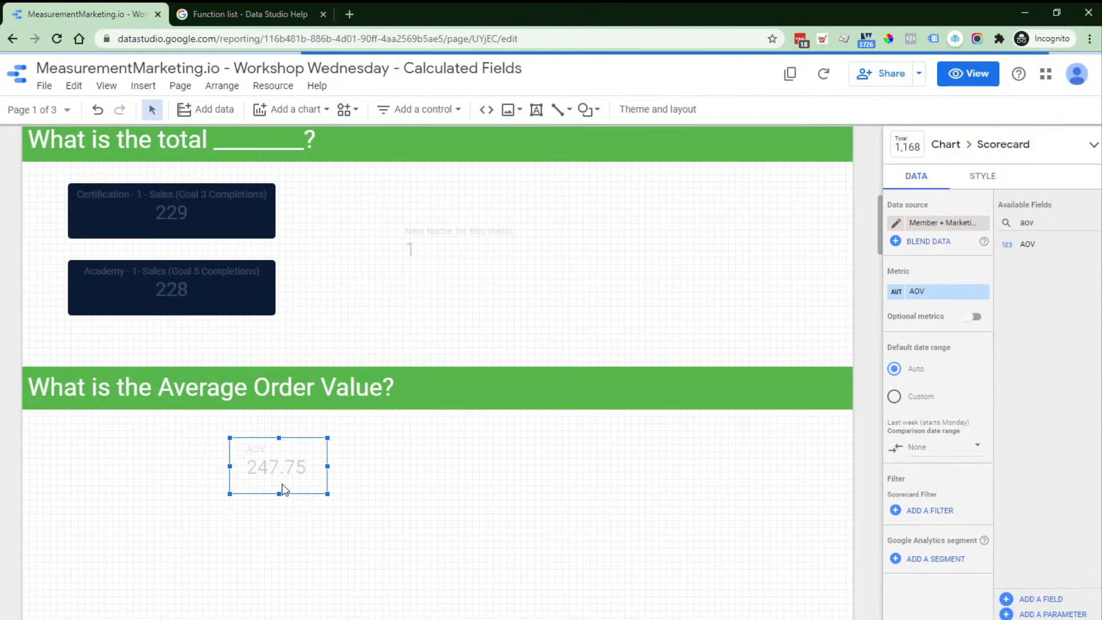
mouse_move(276, 470)
mouse_down()
mouse_move(251, 470)
mouse_move(264, 457)
mouse_up()
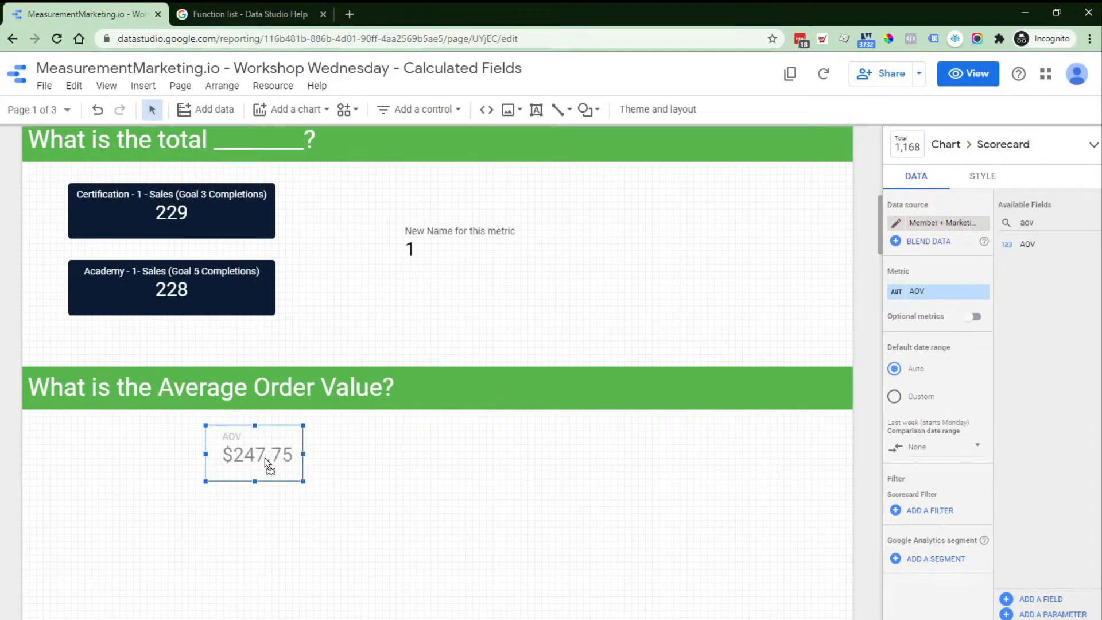
Step: Go to the report's second page and examine the Page table in the full page URL section, selecting it to view its setup
click(69, 110)
click(115, 201)
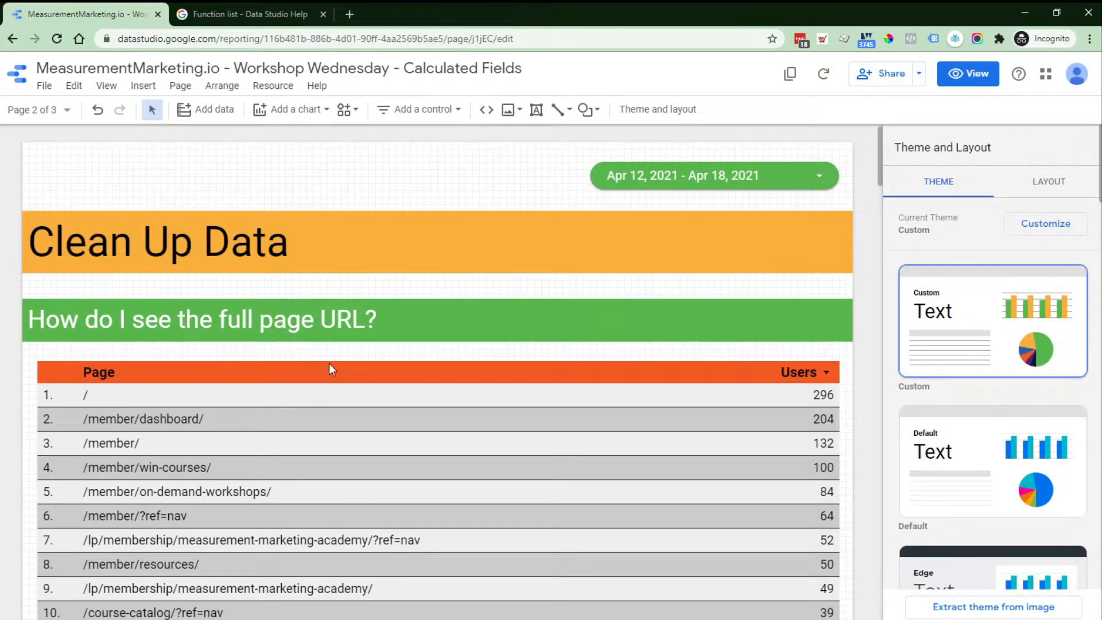
scroll(377, 422, down, 2)
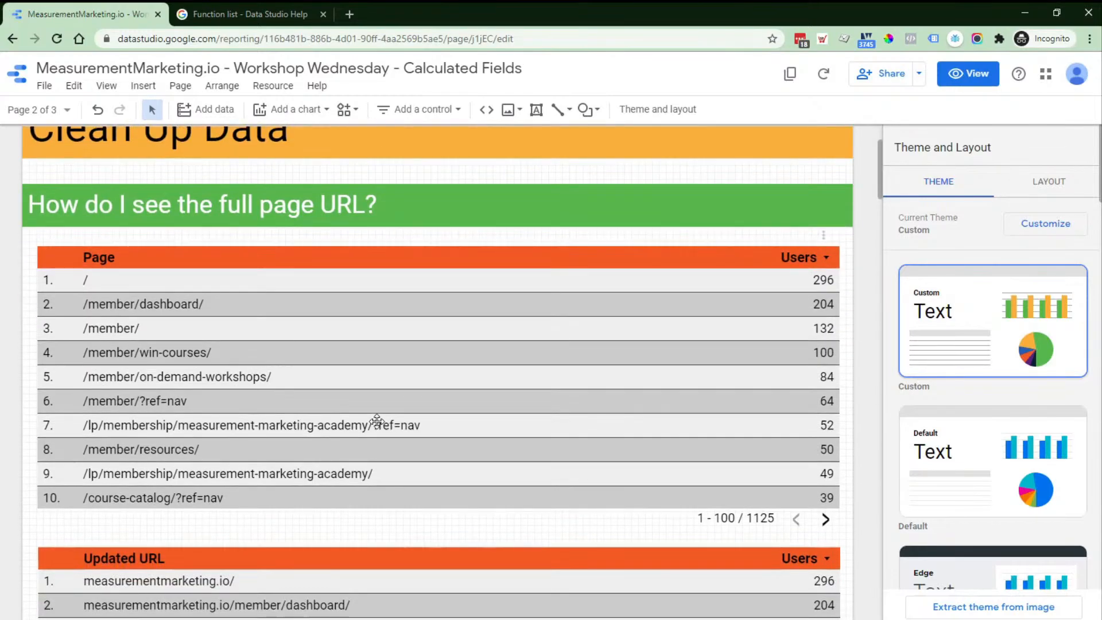
scroll(377, 422, up, 2)
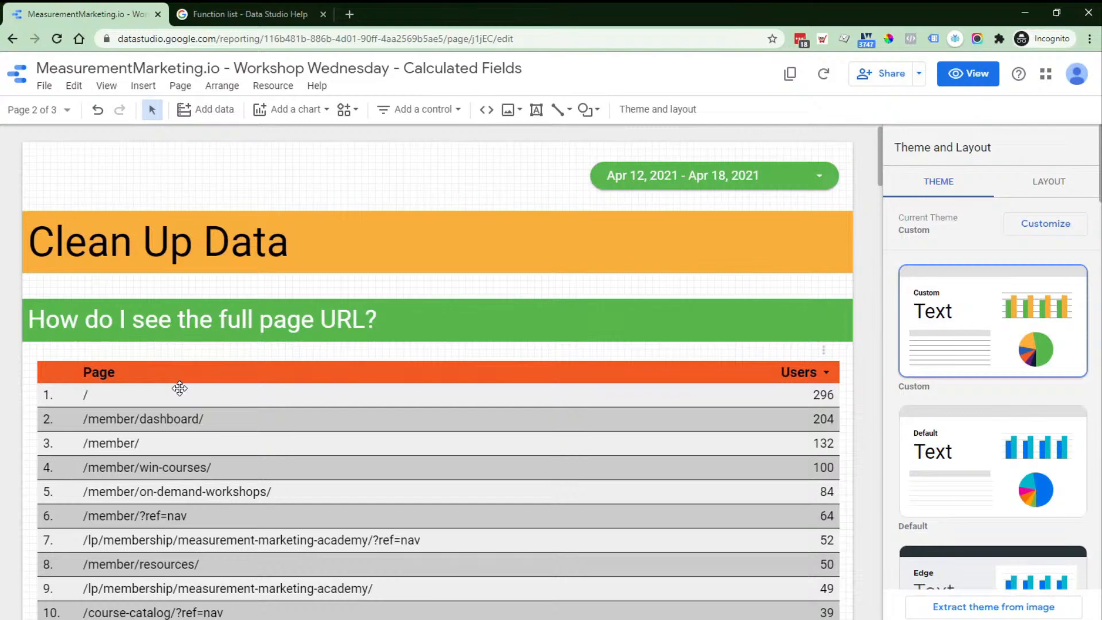
scroll(354, 414, down, 2)
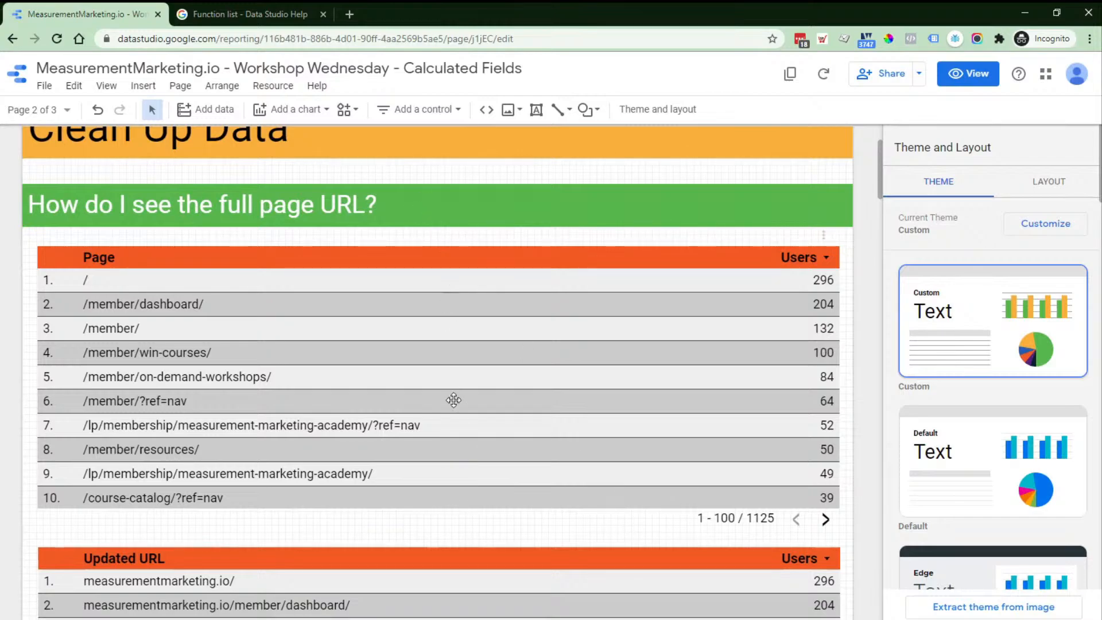
click(444, 380)
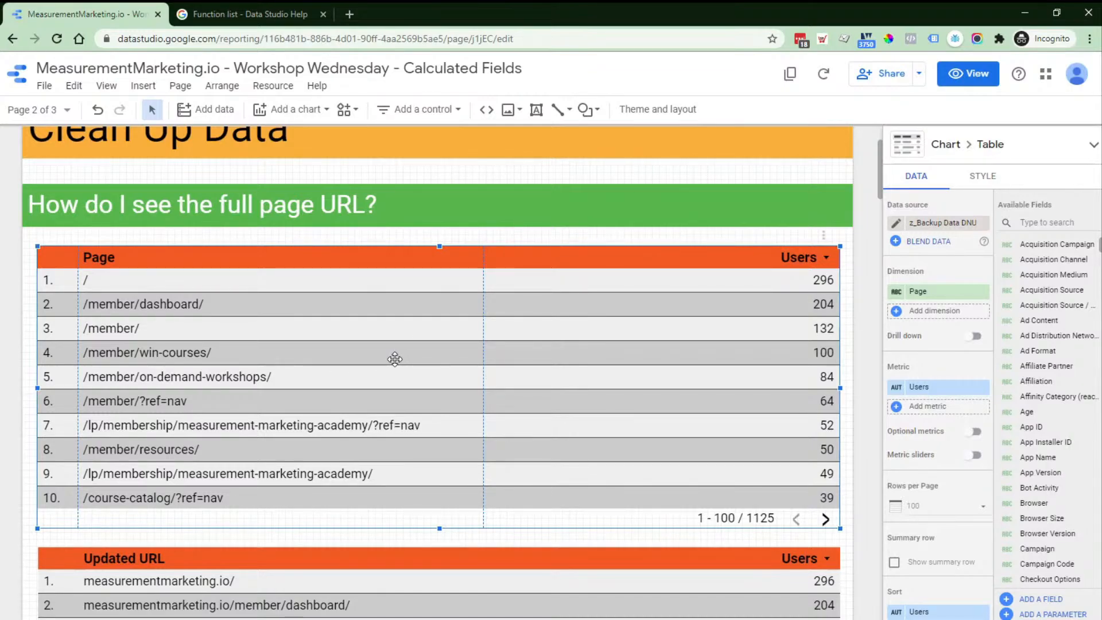
Step: Select the Updated URL table, search its available fields for "update" and open the Updated URL field's formula
scroll(614, 421, down, 4)
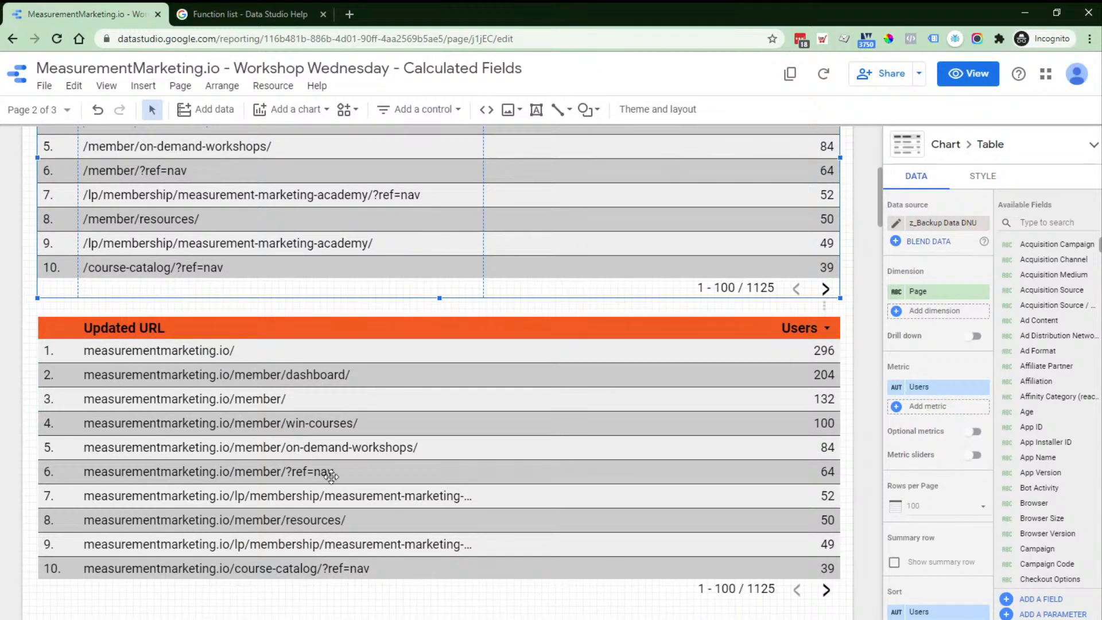
click(499, 476)
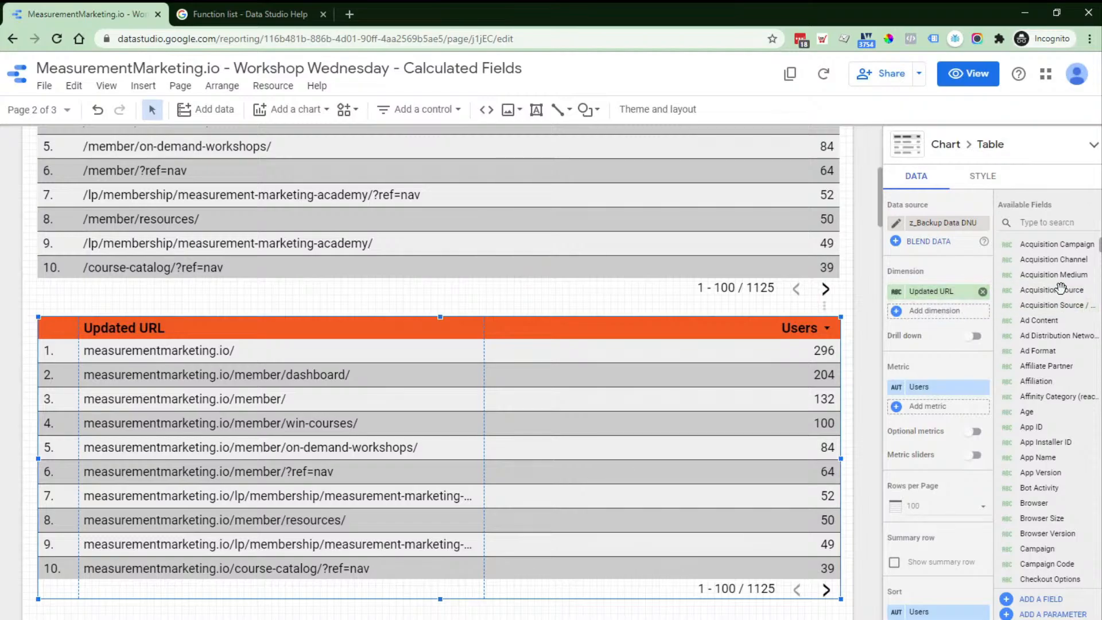
click(1038, 223)
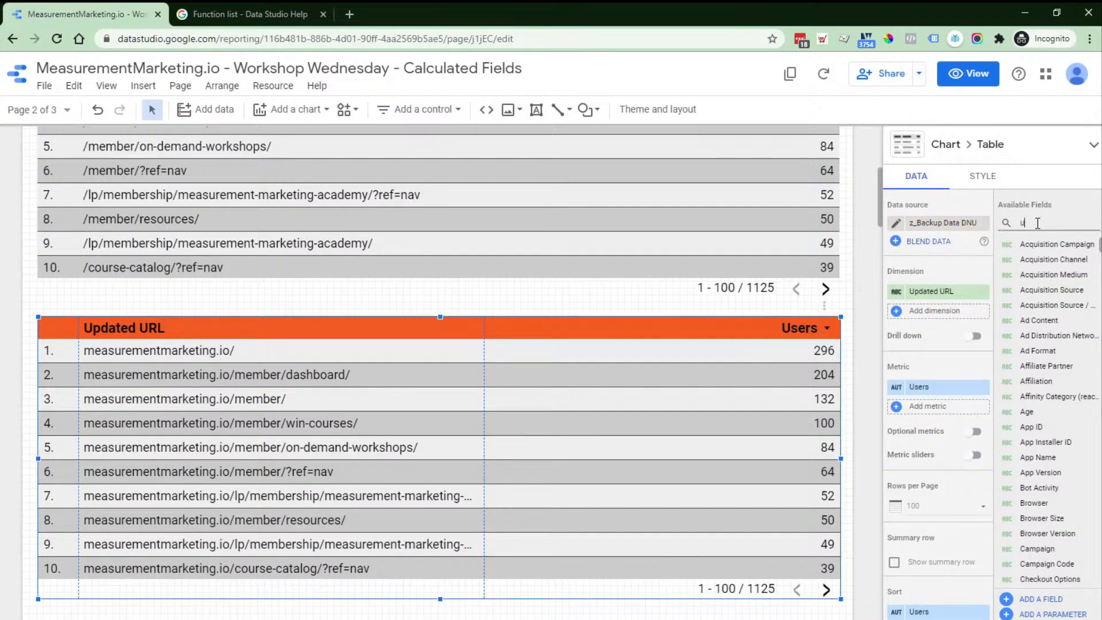
text(update)
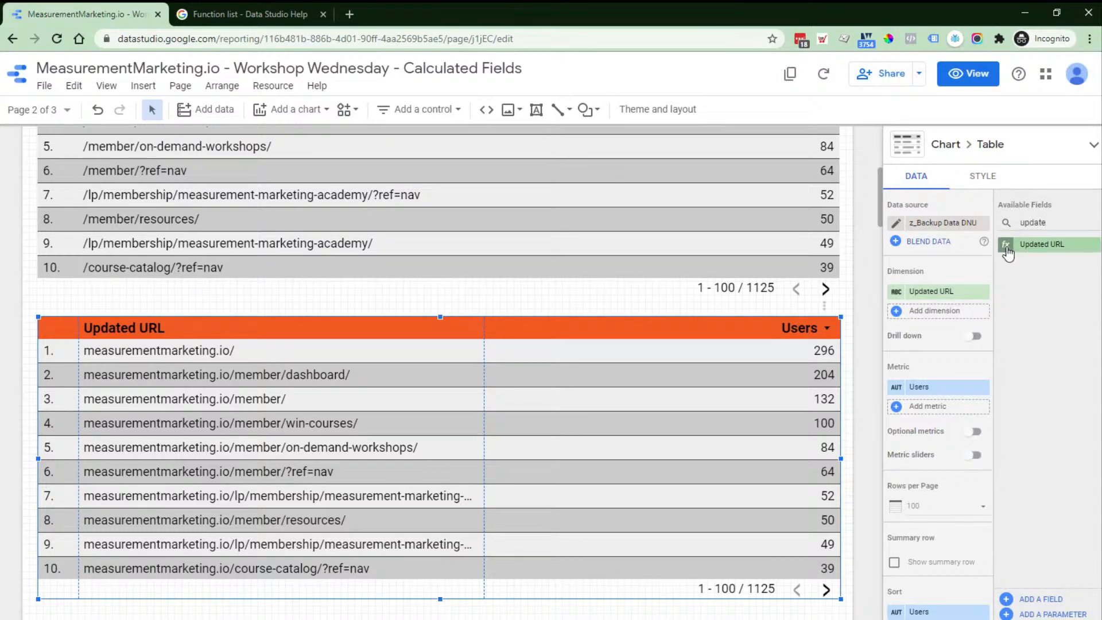
click(1007, 249)
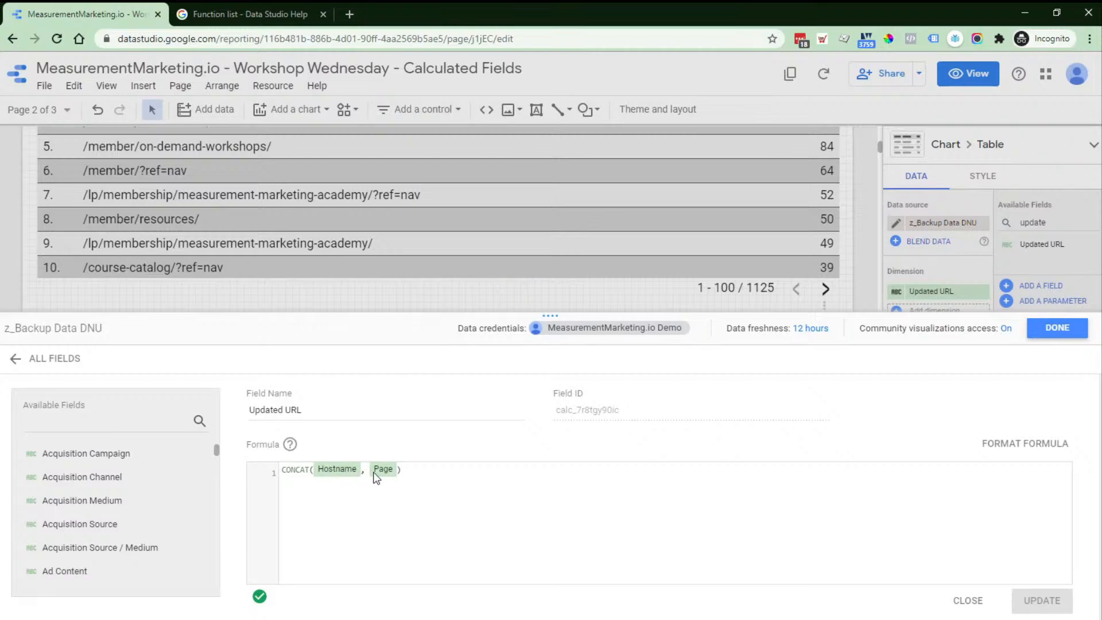
Step: Shrink the formula editor to compare the rows of the Page and Updated URL tables, and close the editor
drag(550, 316, 544, 500)
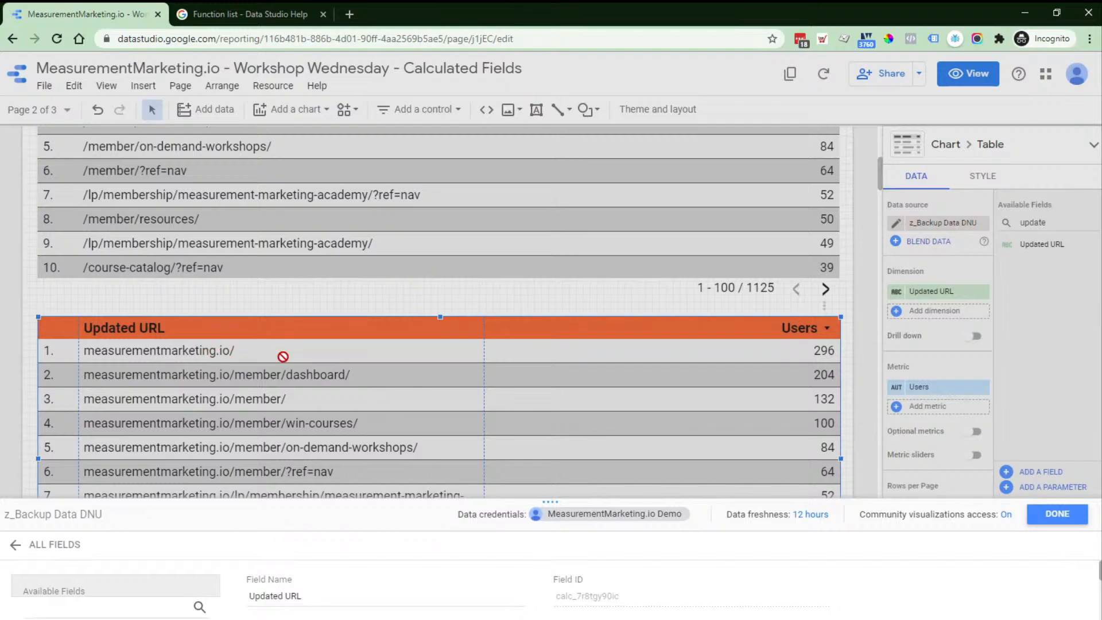
scroll(345, 364, up, 5)
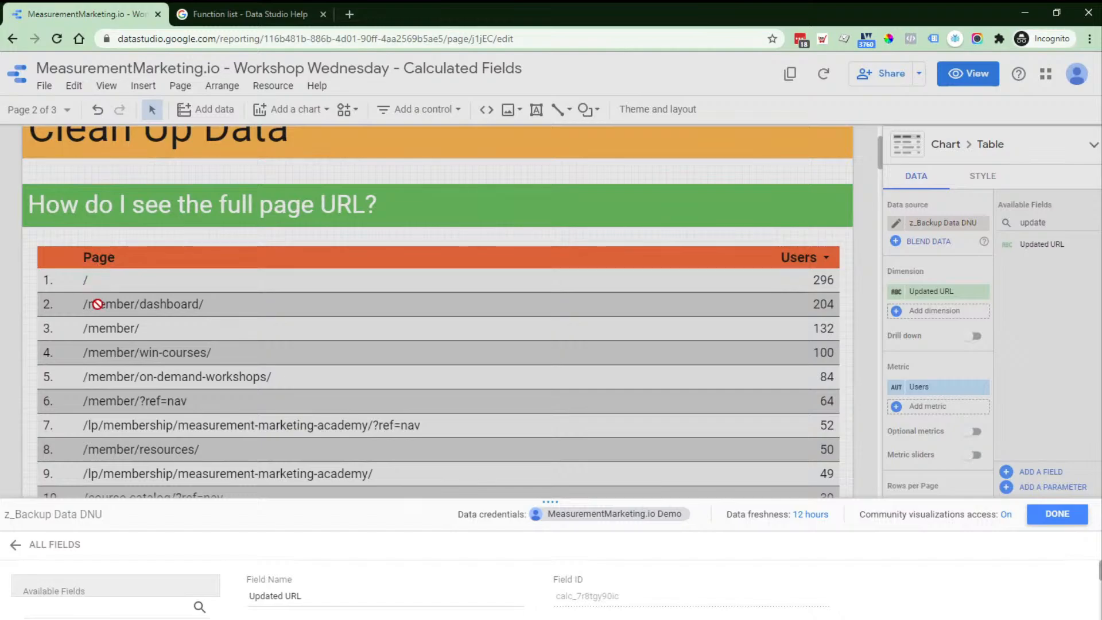
scroll(210, 339, down, 4)
scroll(211, 340, down, 2)
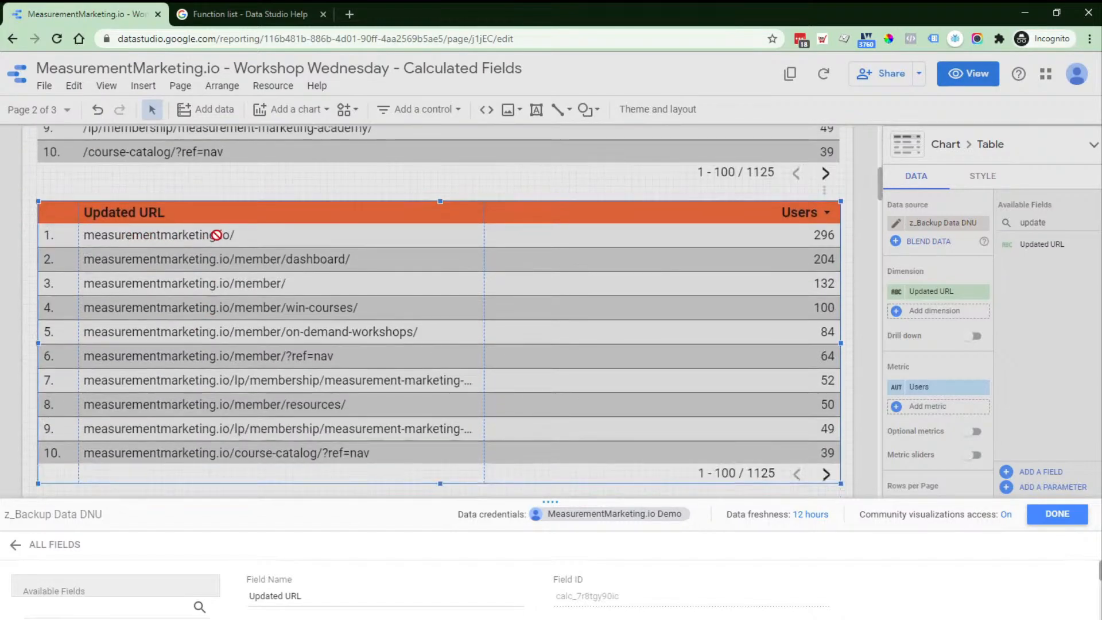
scroll(185, 278, up, 6)
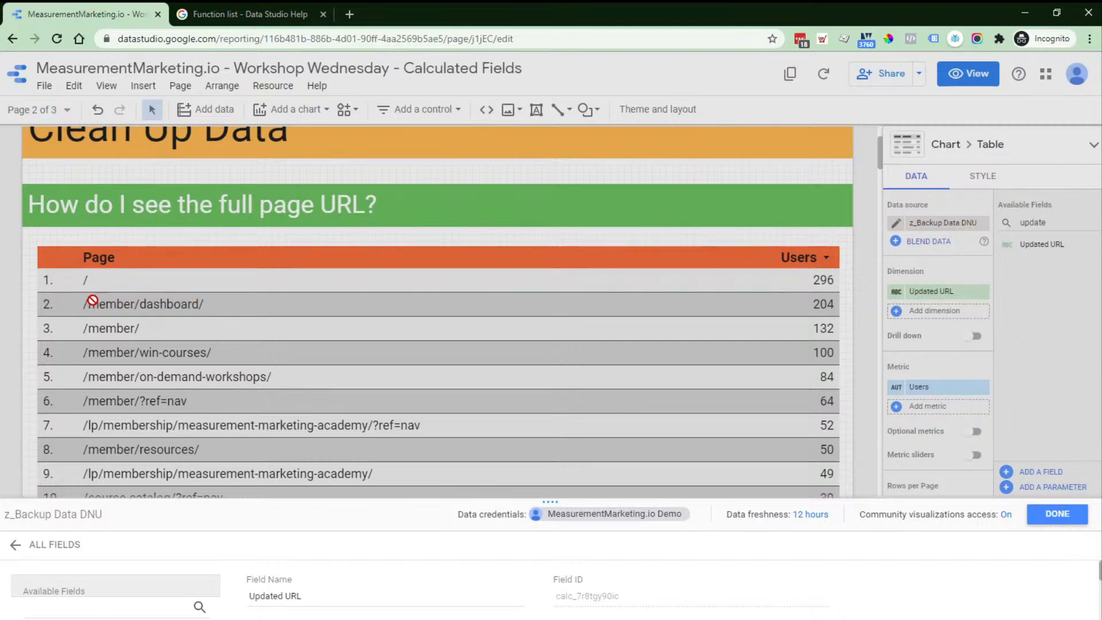
scroll(234, 314, down, 6)
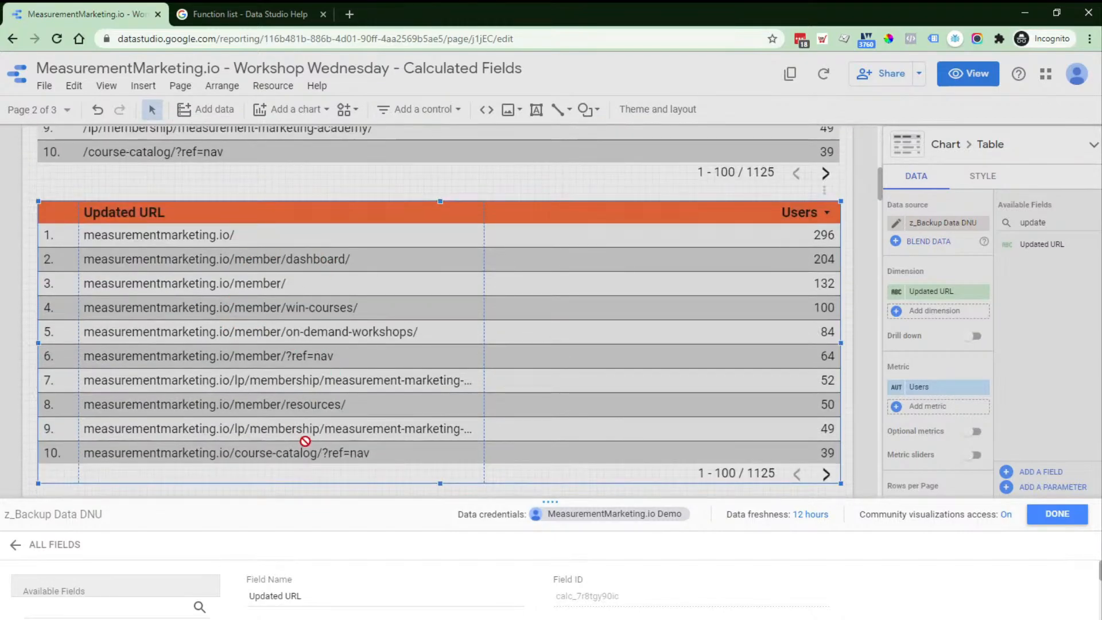
click(1042, 524)
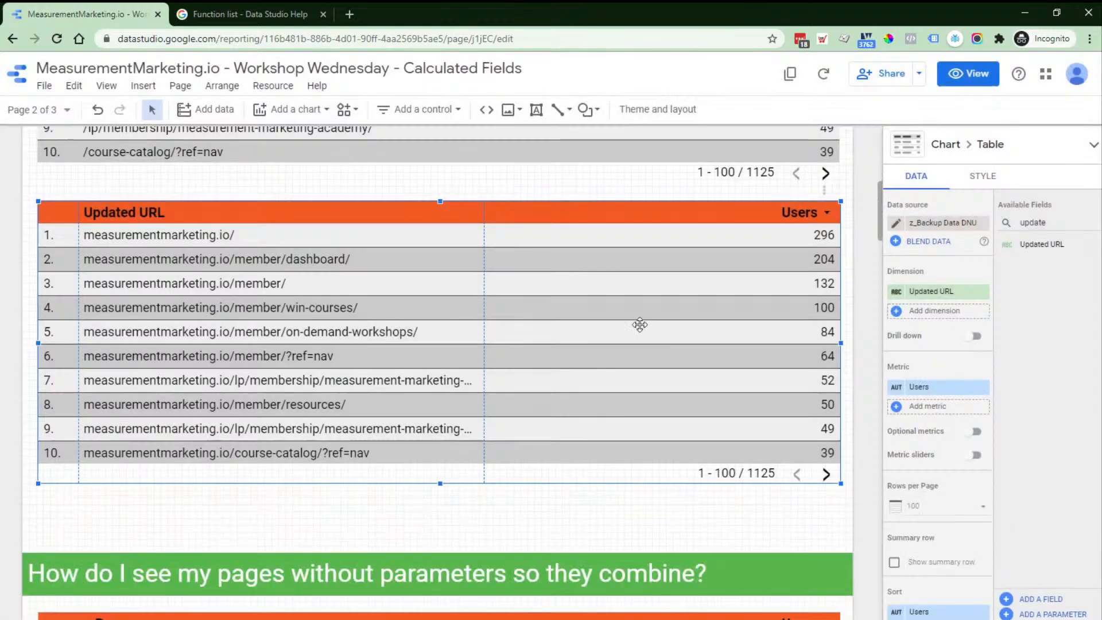
Step: Review the Updated URL field's formula again, close it and compare the page paths in the two full page URL tables
click(1008, 246)
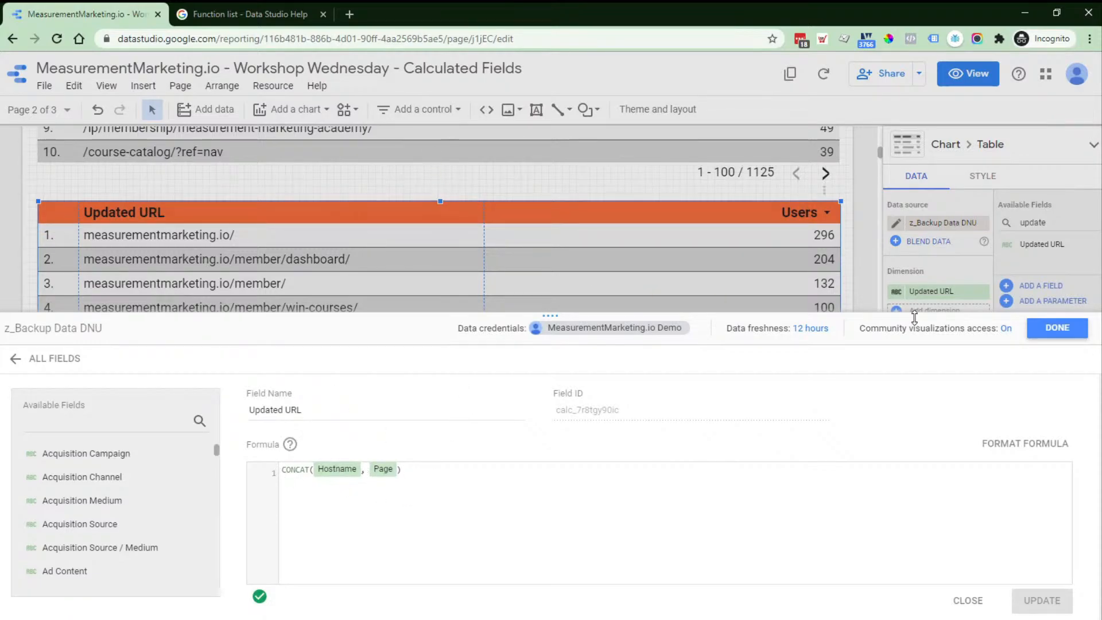
click(1045, 330)
scroll(390, 265, up, 5)
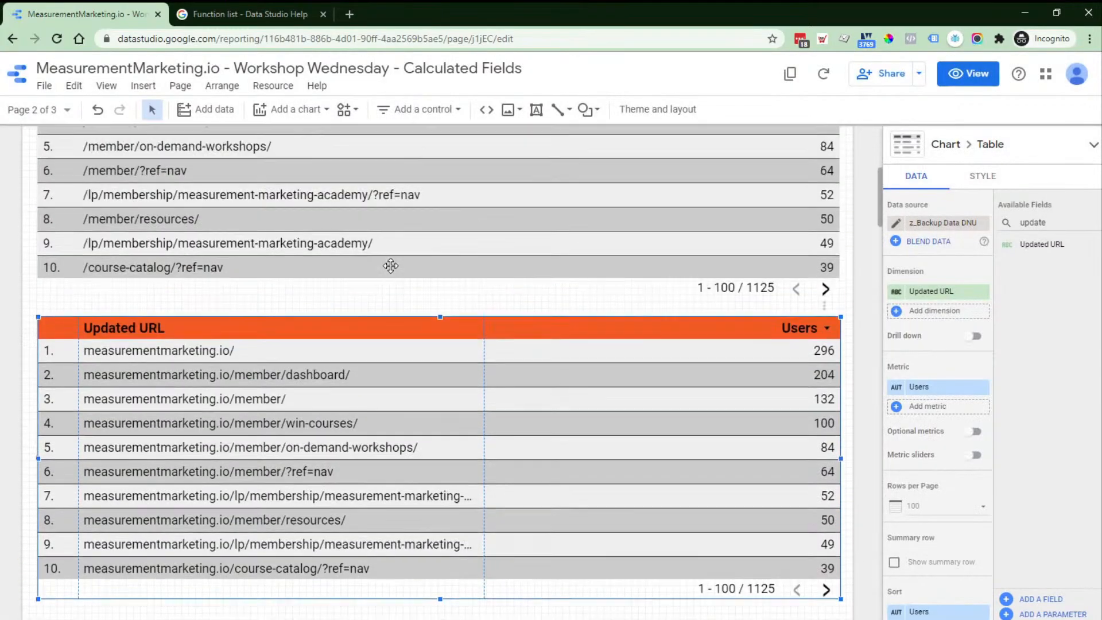
scroll(487, 409, down, 2)
scroll(450, 386, up, 4)
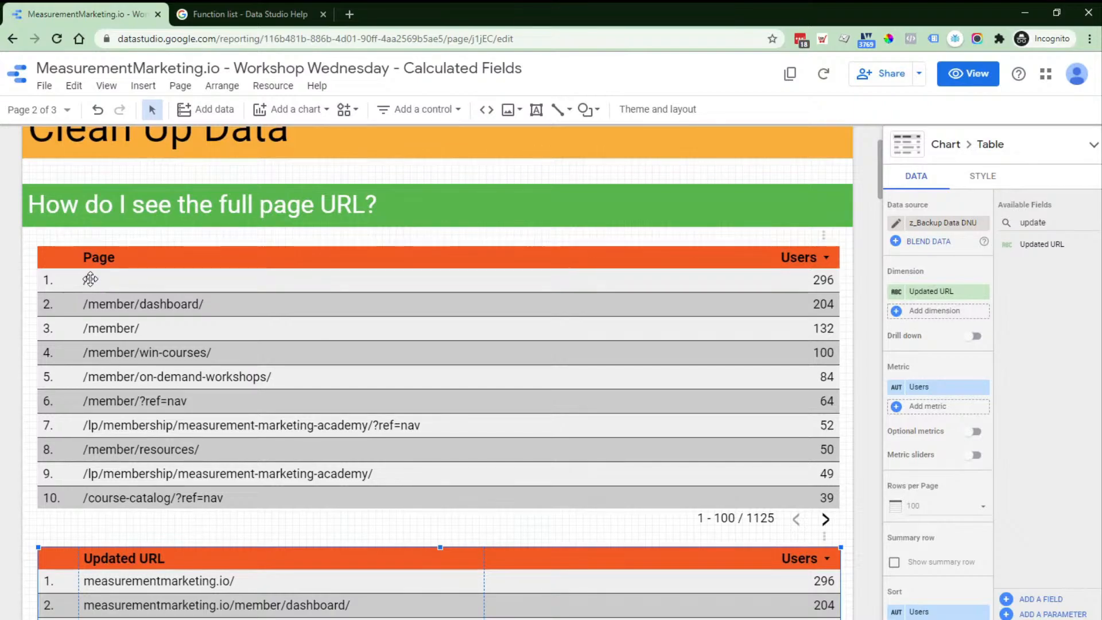
scroll(91, 279, down, 2)
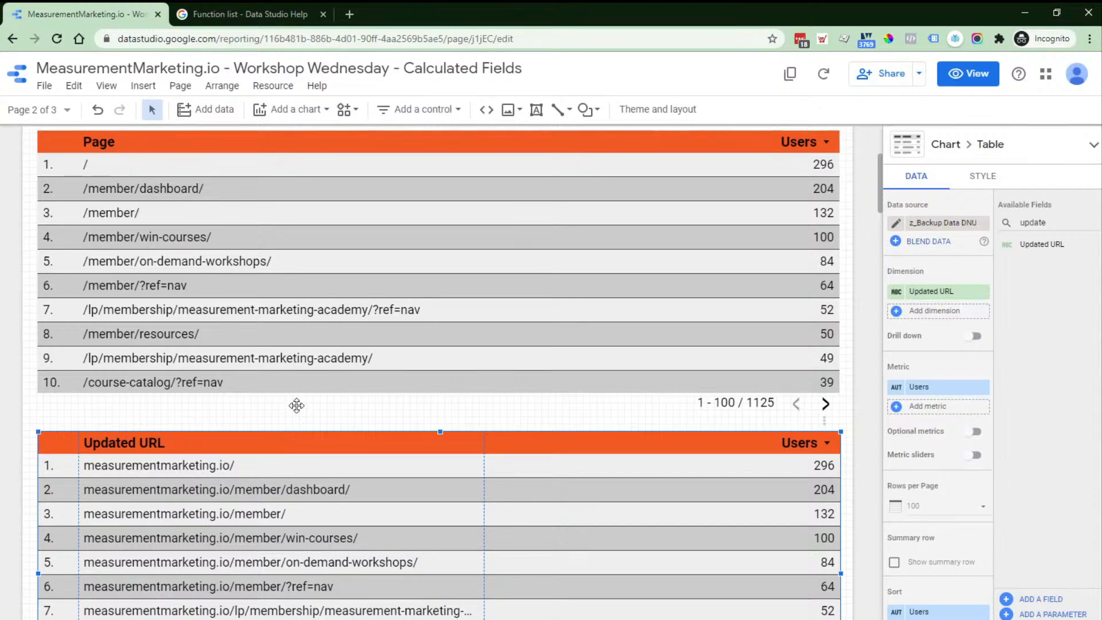
scroll(296, 406, down, 2)
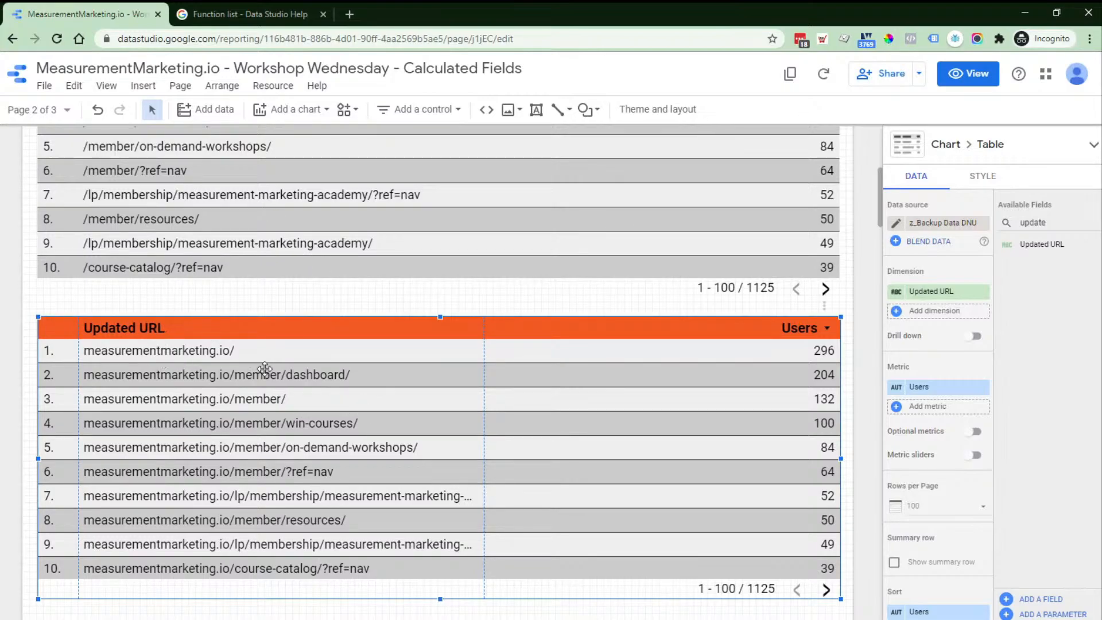
scroll(265, 372, down, 1)
scroll(265, 371, down, 2)
scroll(264, 370, up, 4)
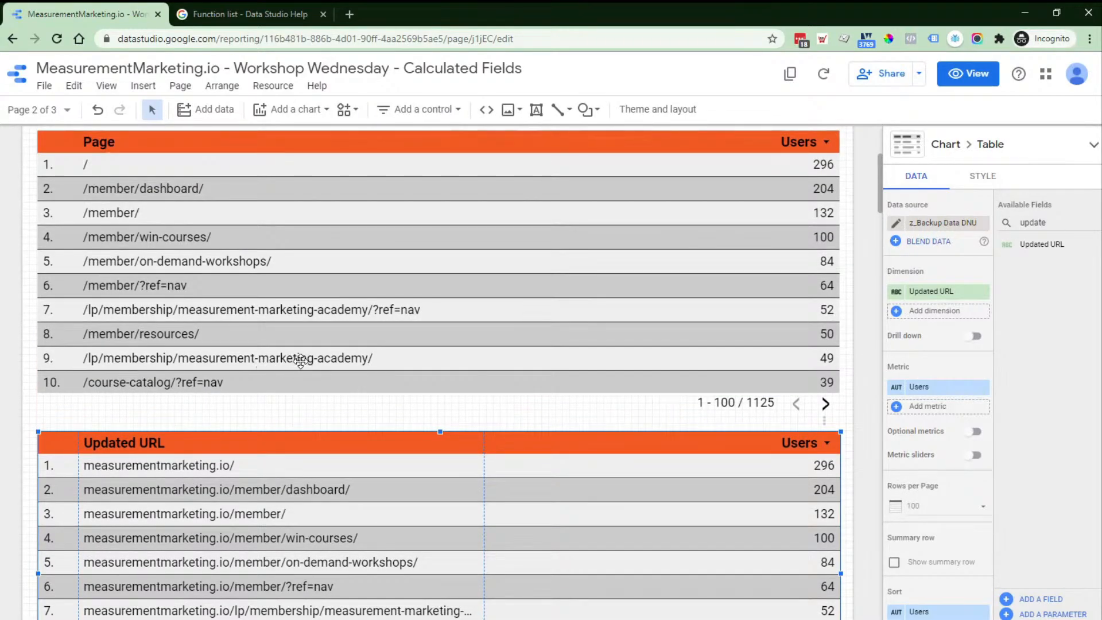
scroll(315, 354, down, 4)
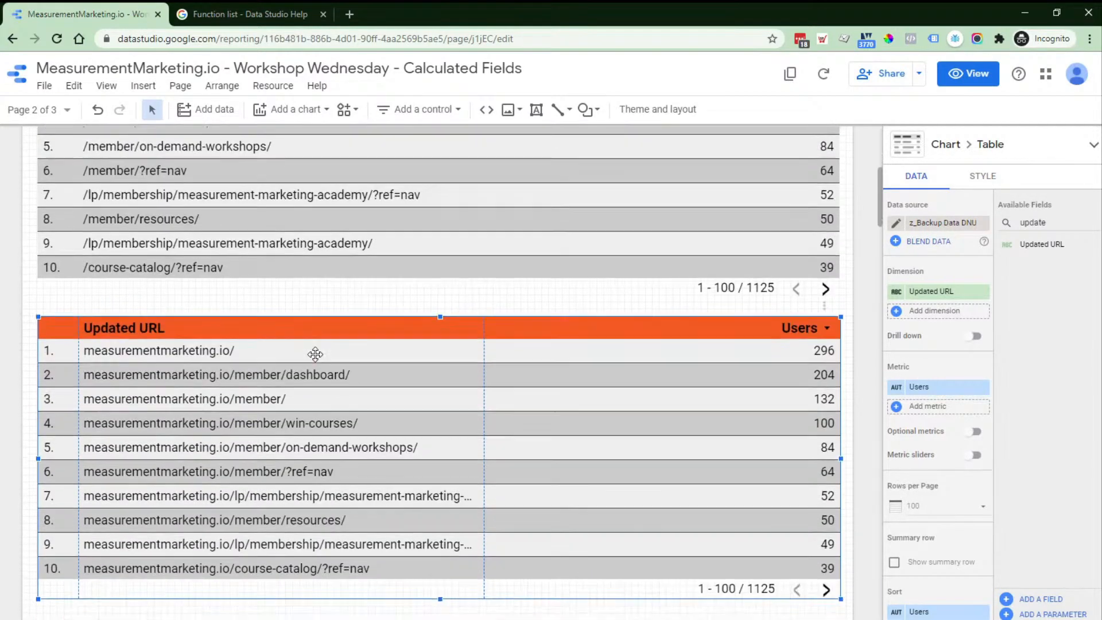
Step: Examine the Page table in the section on combining pages without parameters, comparing URLs with and without ref parameters
scroll(514, 405, down, 4)
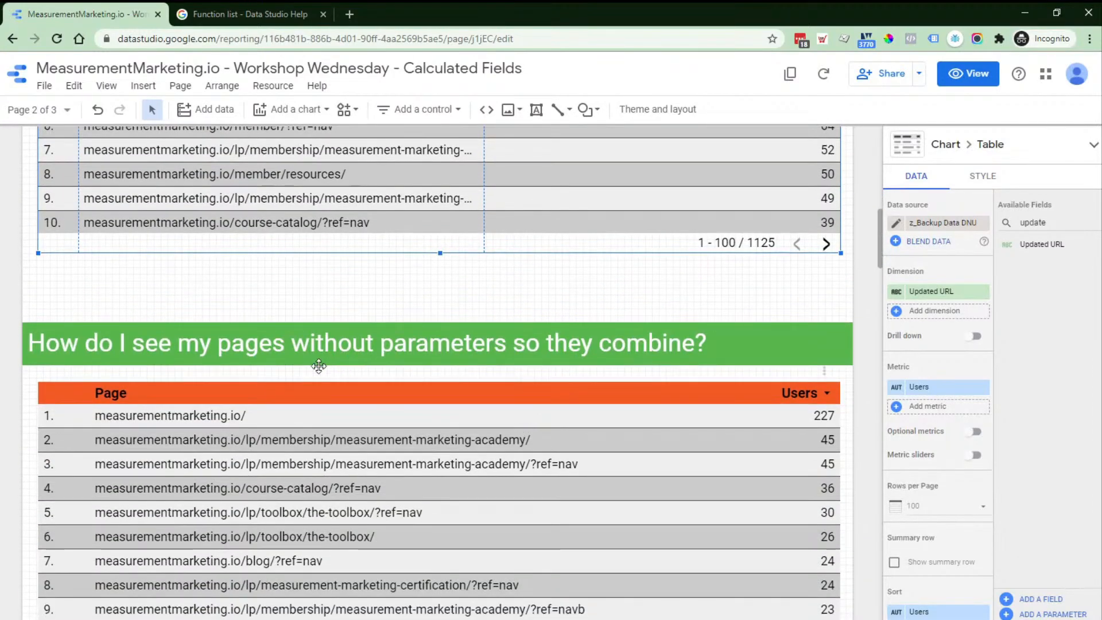
scroll(520, 410, down, 2)
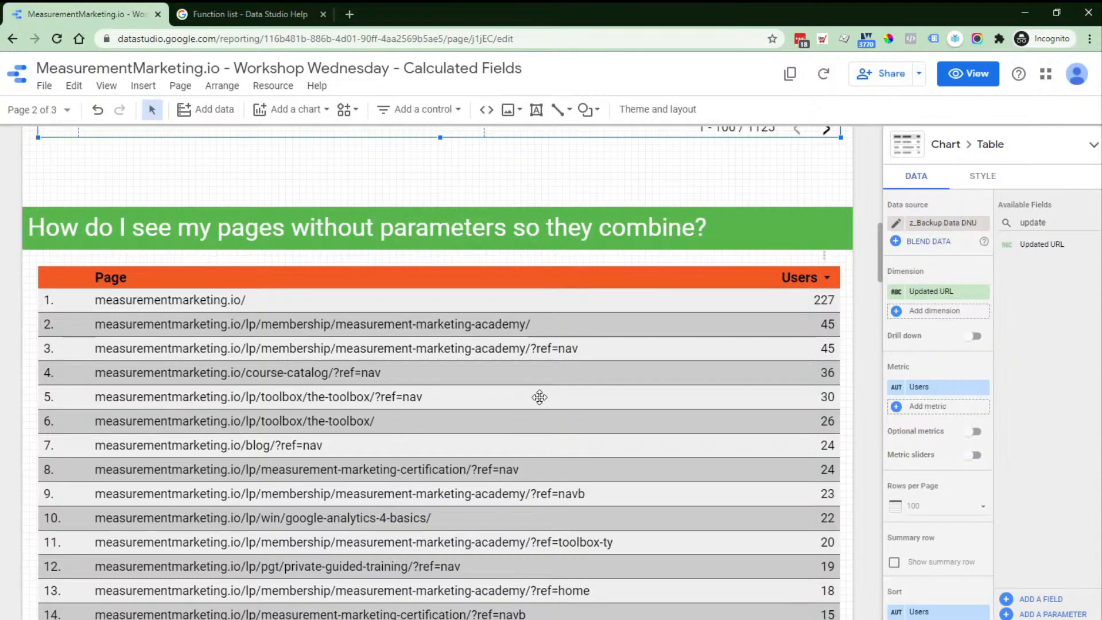
scroll(539, 398, down, 2)
scroll(539, 396, up, 2)
scroll(465, 345, down, 2)
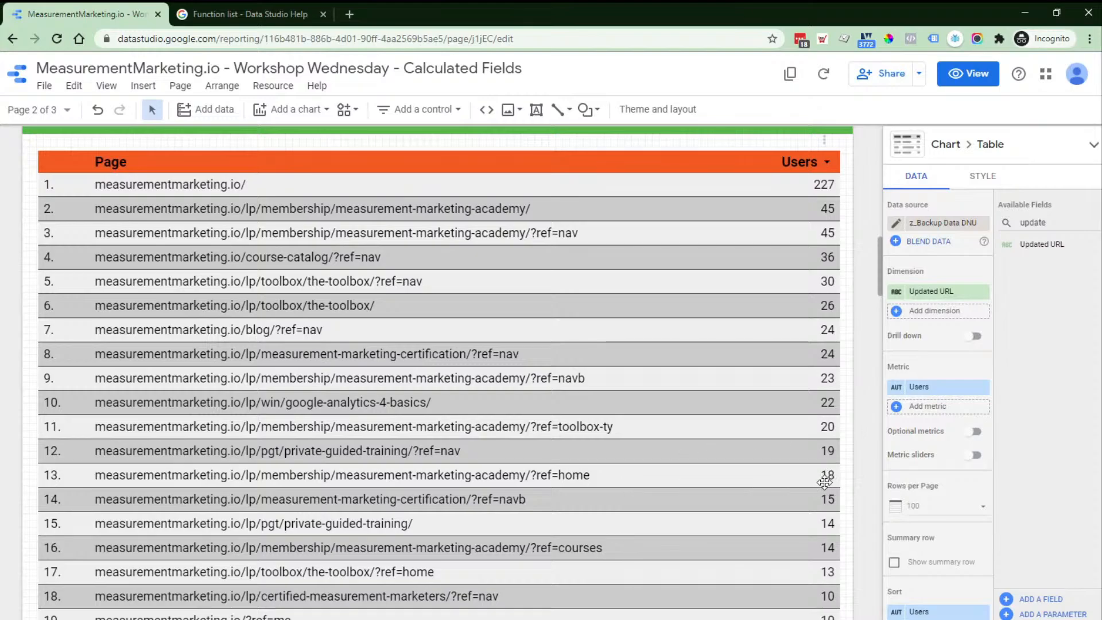
scroll(653, 452, down, 1)
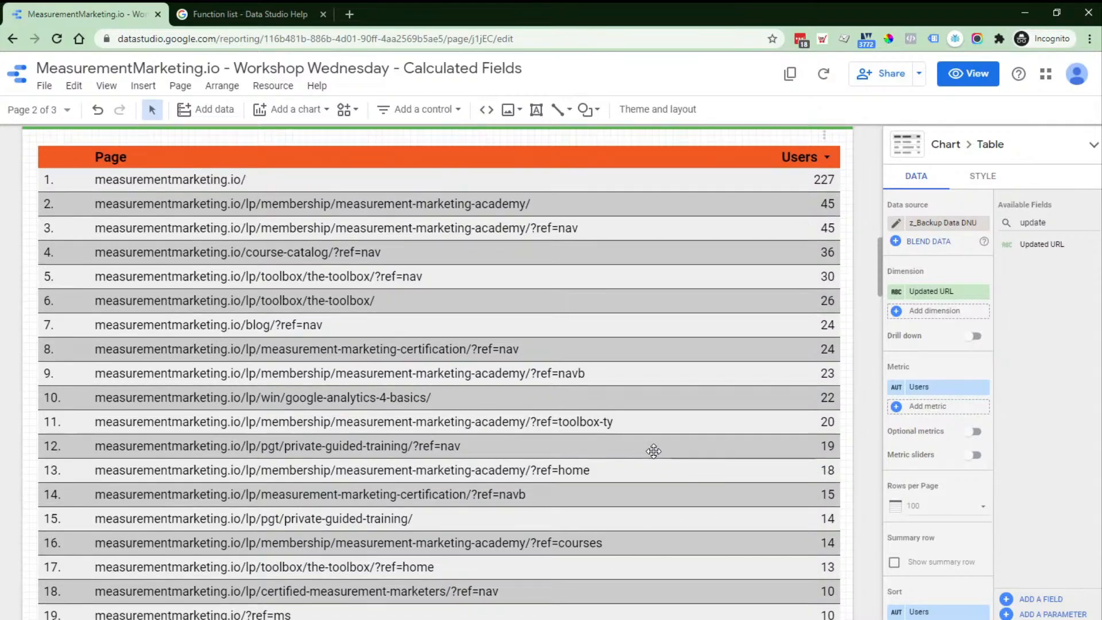
scroll(654, 452, down, 3)
scroll(648, 455, up, 5)
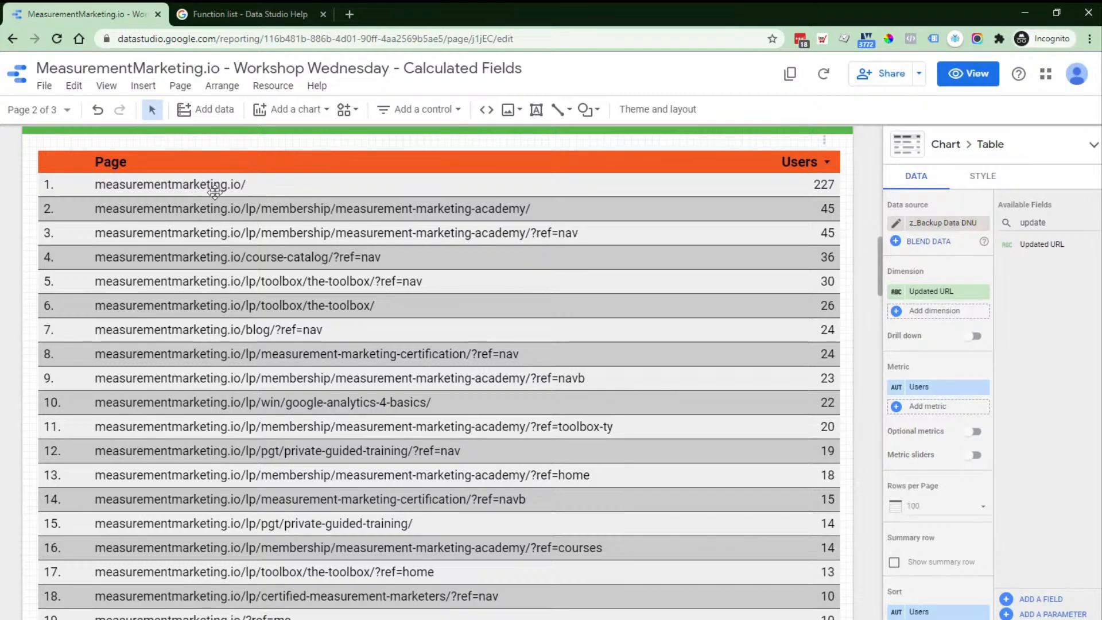
Step: Select the URL without Parameters table, search its available fields for "URL" and open the URL without Parameters field's formula
click(352, 345)
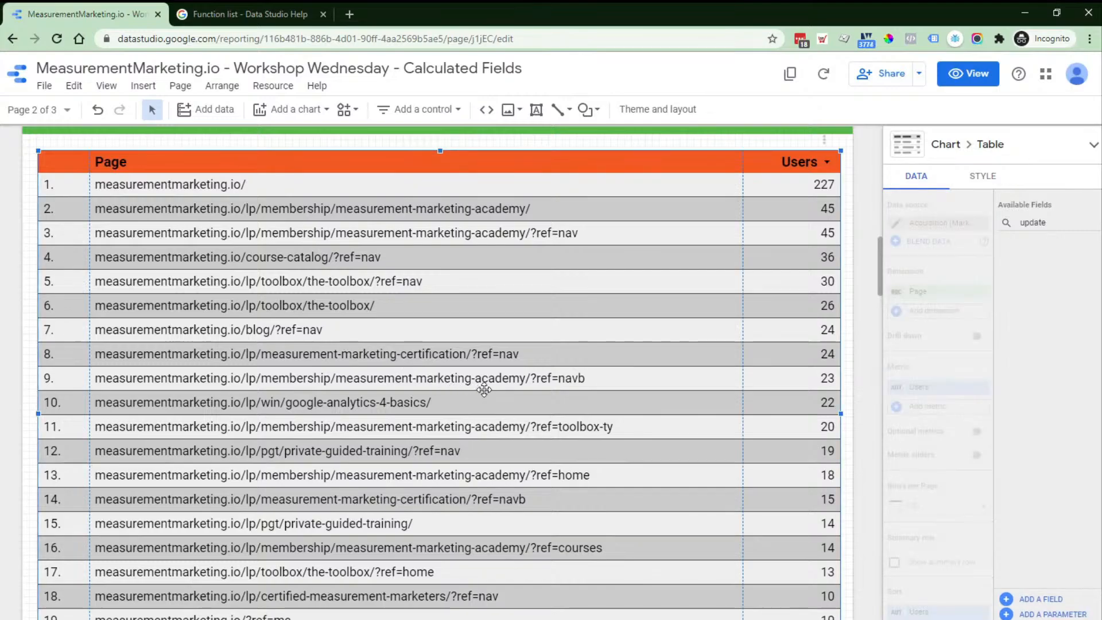
scroll(488, 382, down, 3)
scroll(488, 382, down, 6)
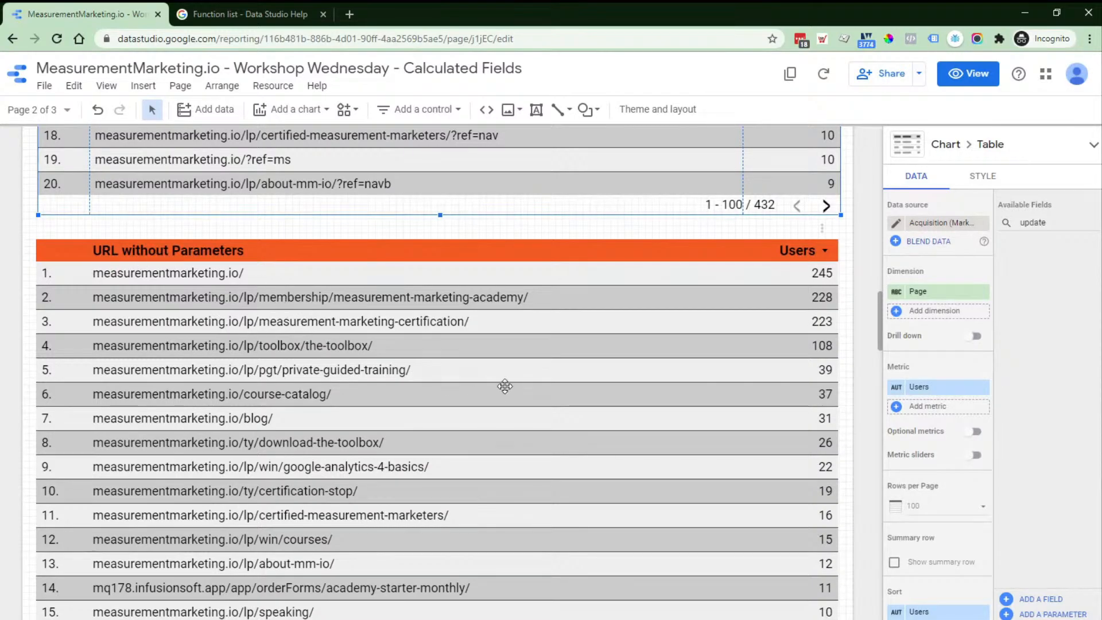
click(528, 374)
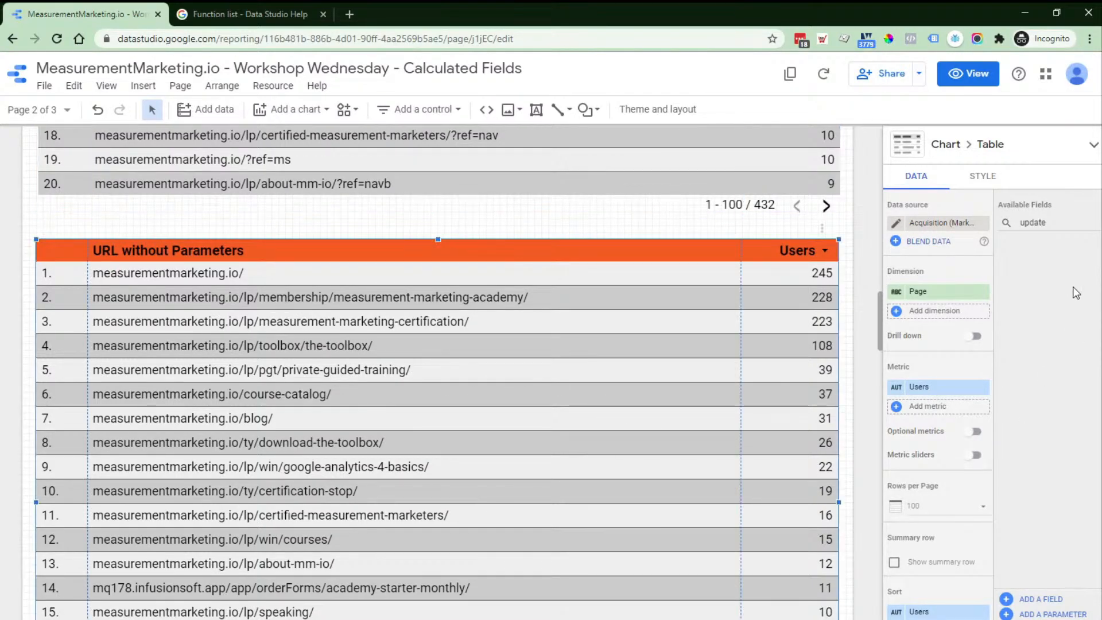
double_click(1053, 224)
text(URL)
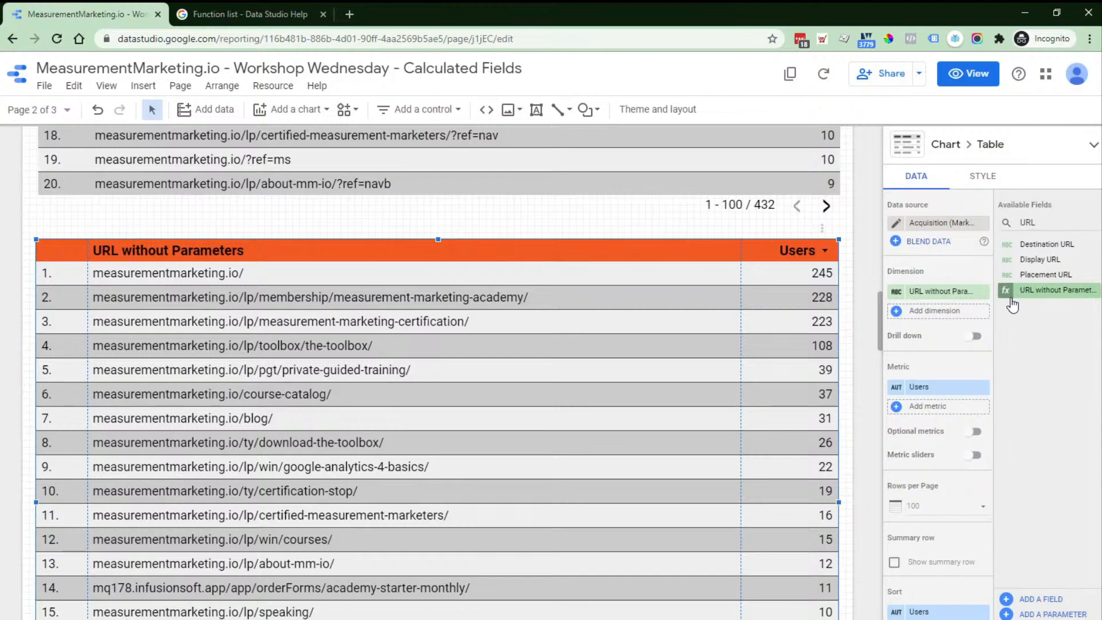
click(1007, 291)
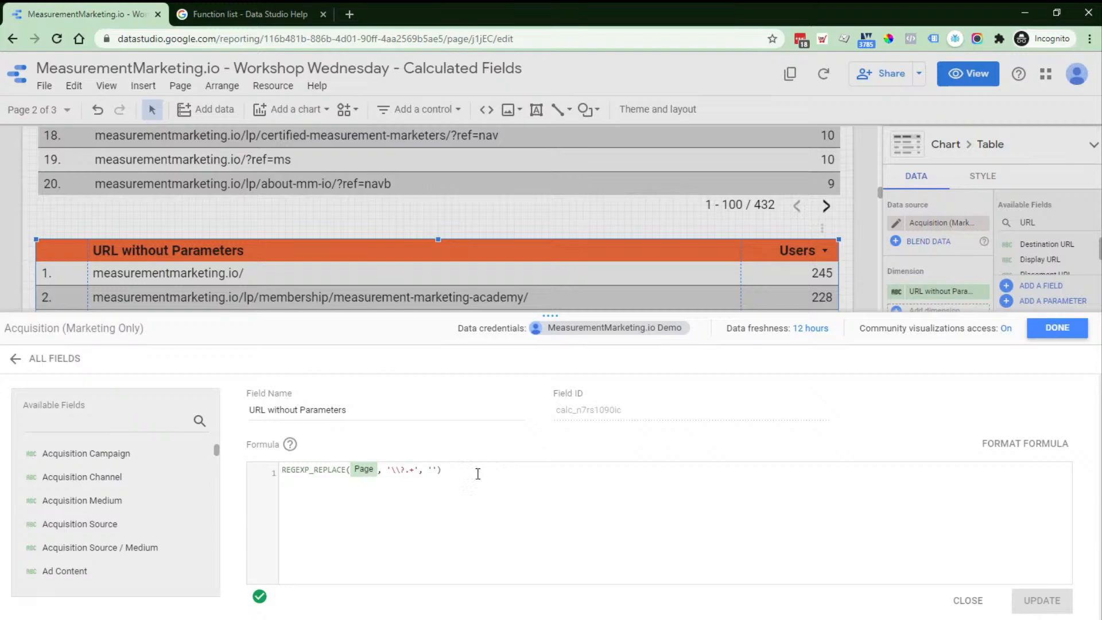
Step: Examine the pattern and replacement arguments of the REGEXP_REPLACE formula on Page, referring back to the original Page table
click(393, 474)
text(\)
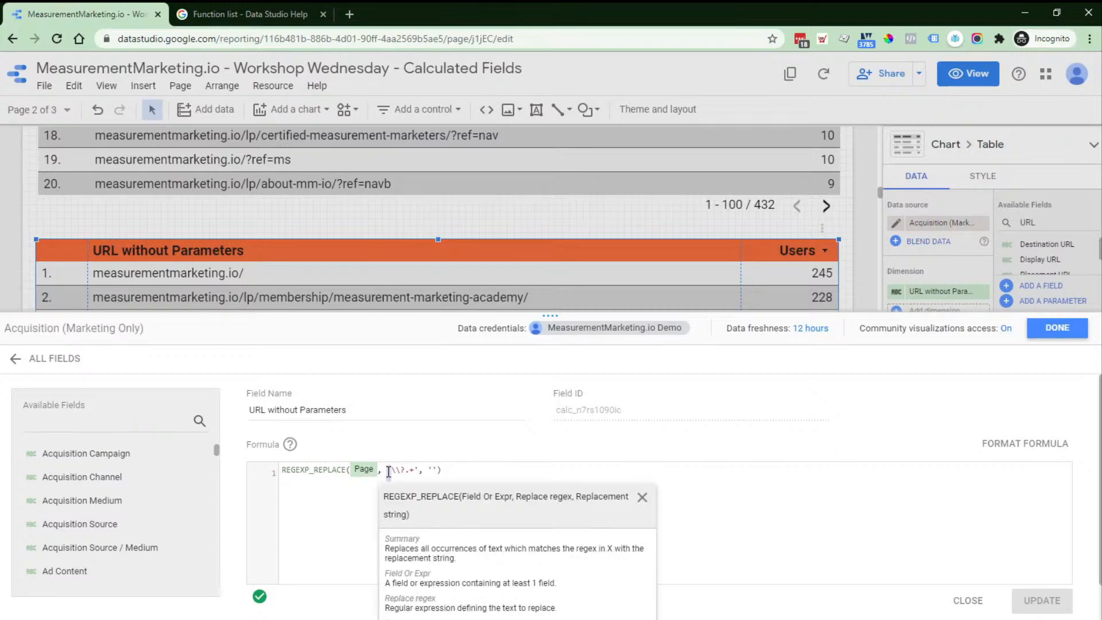
click(460, 469)
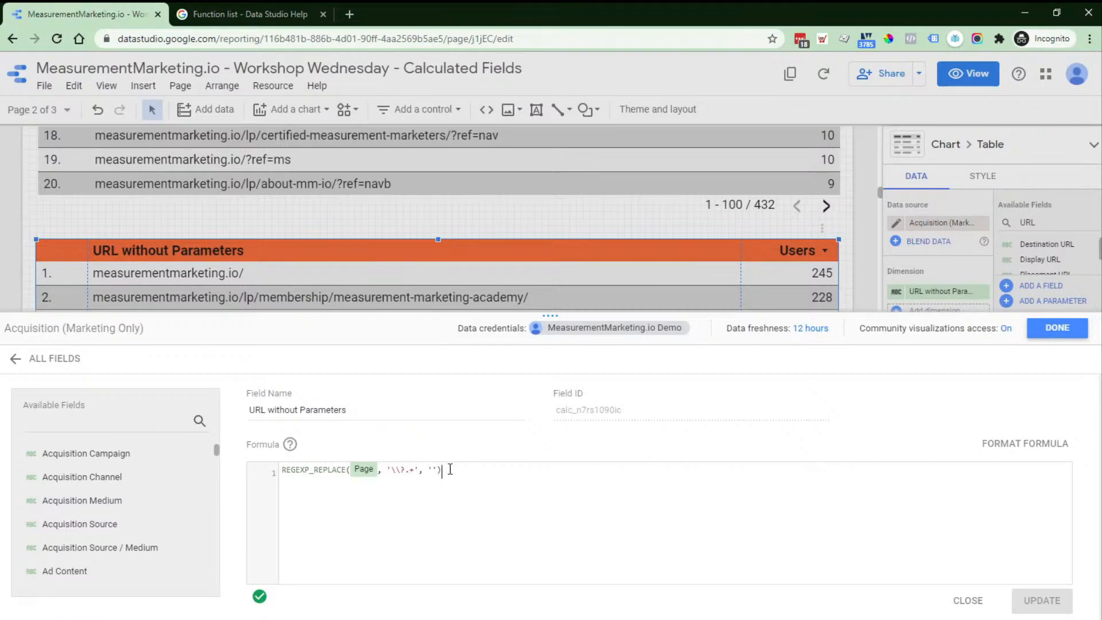
click(389, 472)
text(\)
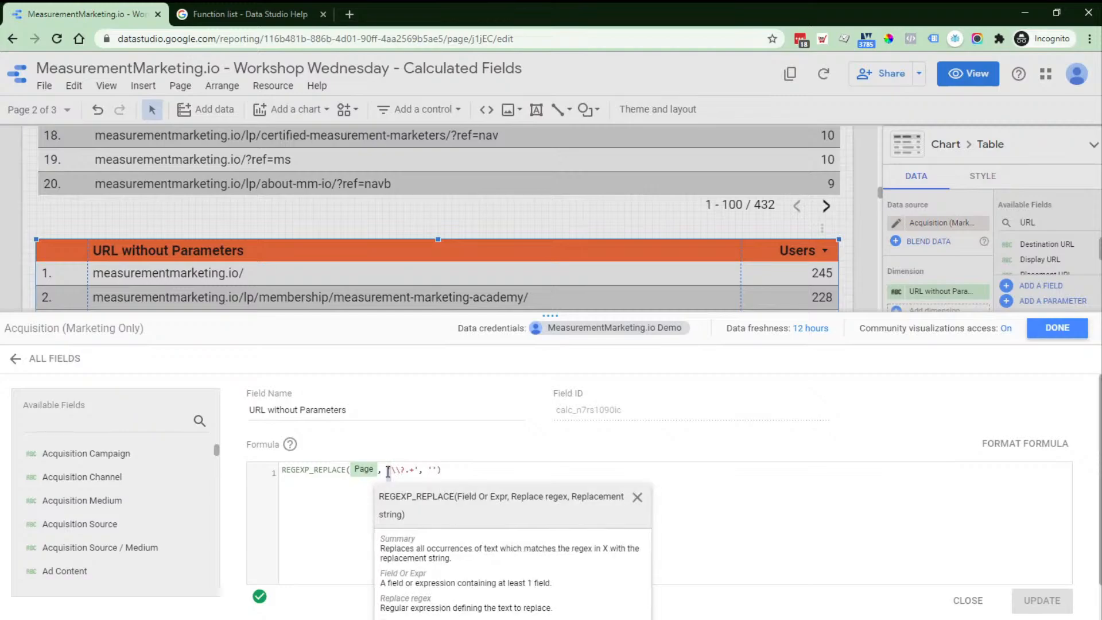
click(473, 467)
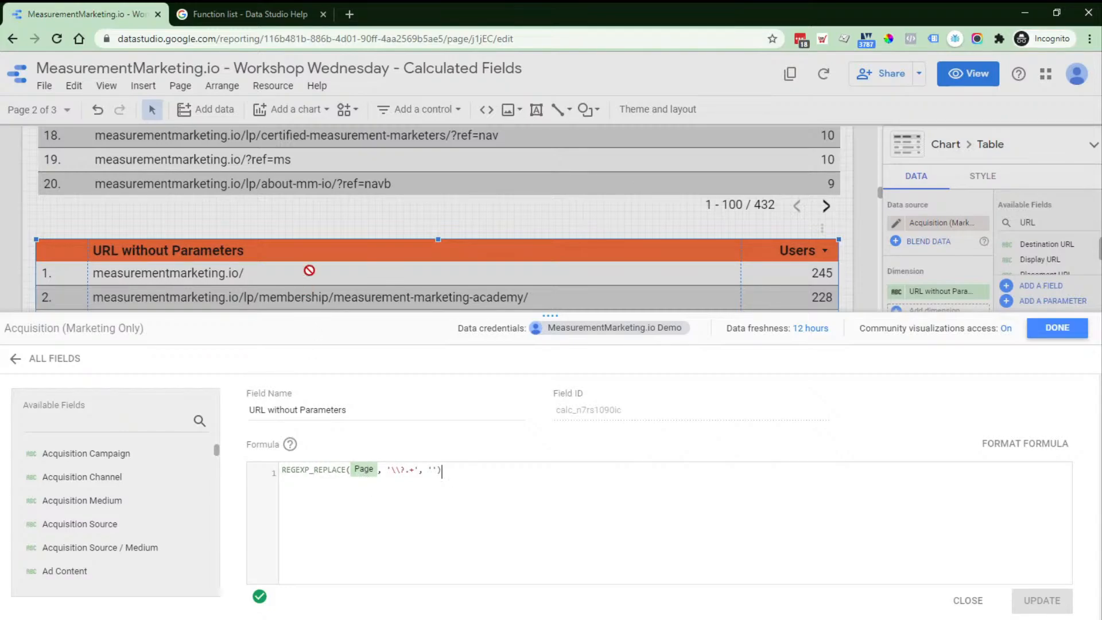
scroll(308, 268, up, 5)
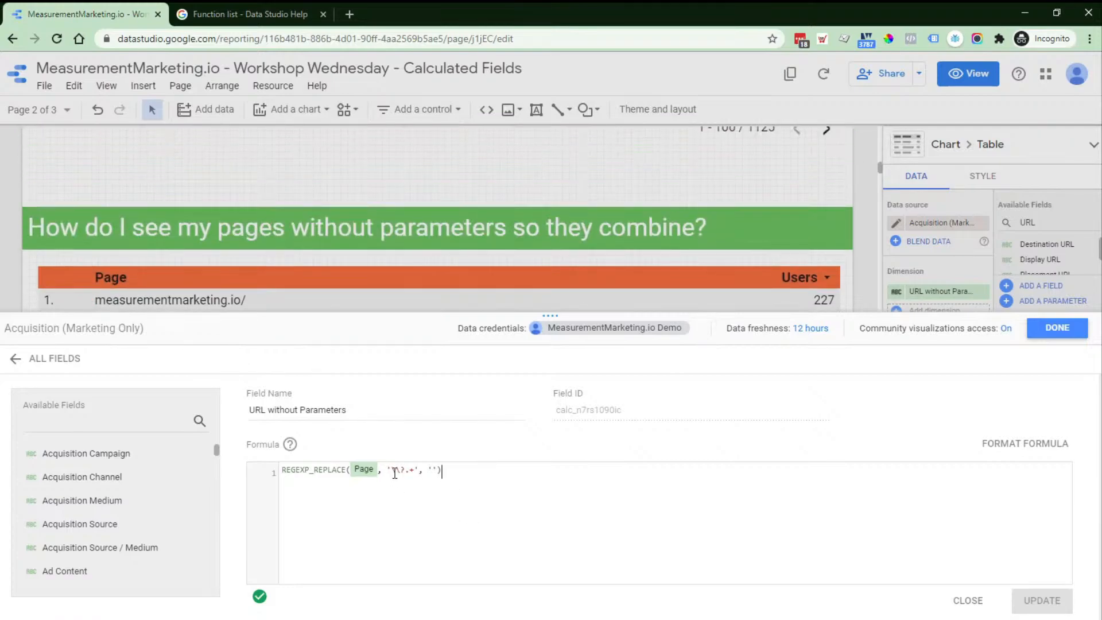
drag(389, 471, 451, 470)
Step: Shrink the formula editor to view more rows of the URL without Parameters table, and close the editor
scroll(558, 275, down, 10)
scroll(558, 272, down, 3)
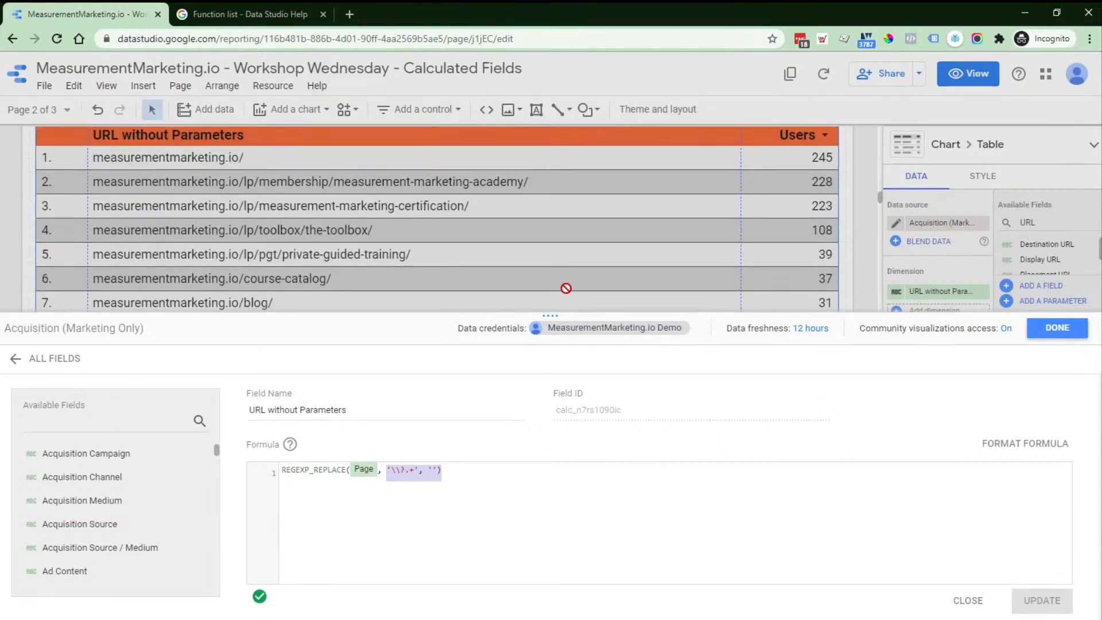
drag(563, 314, 574, 482)
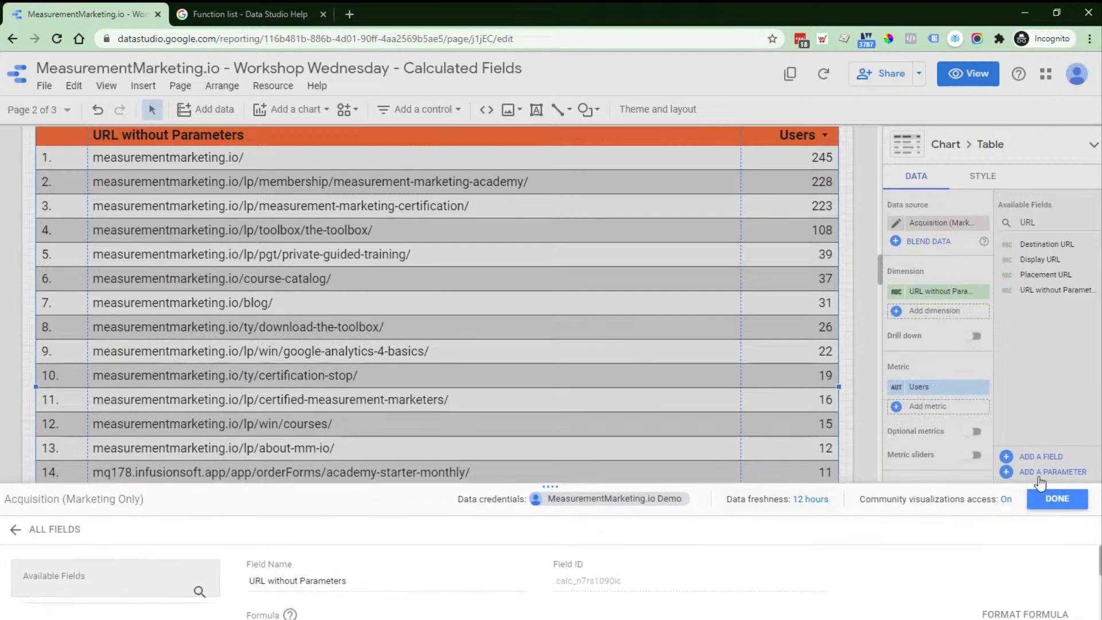
click(1058, 490)
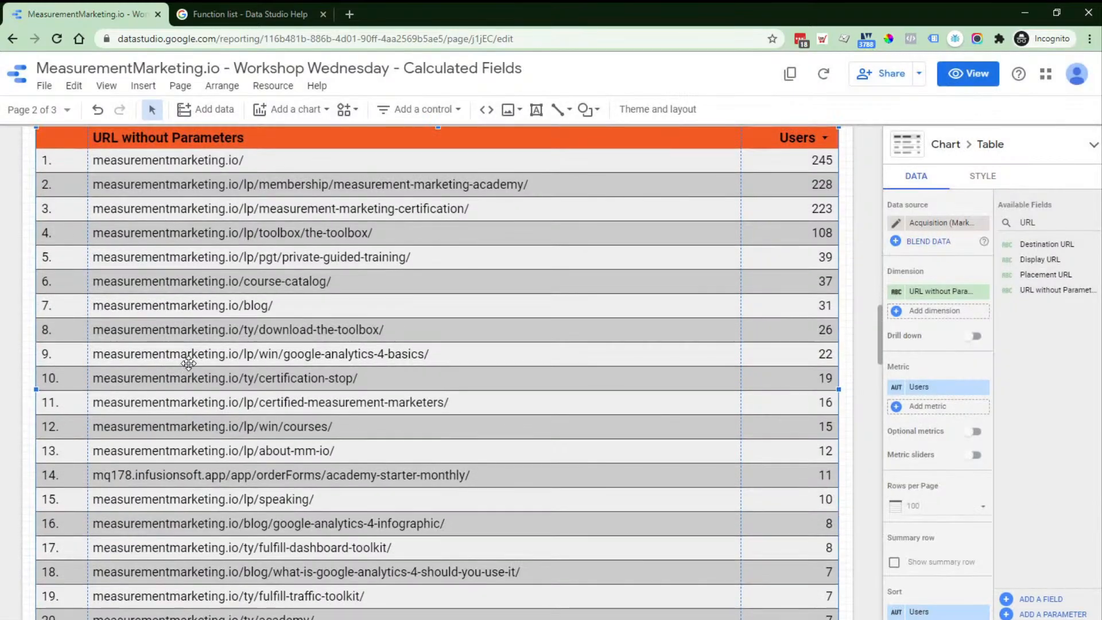
Step: Compare the Users figures for the same pages in the Page table and the URL without Parameters table
scroll(184, 363, up, 2)
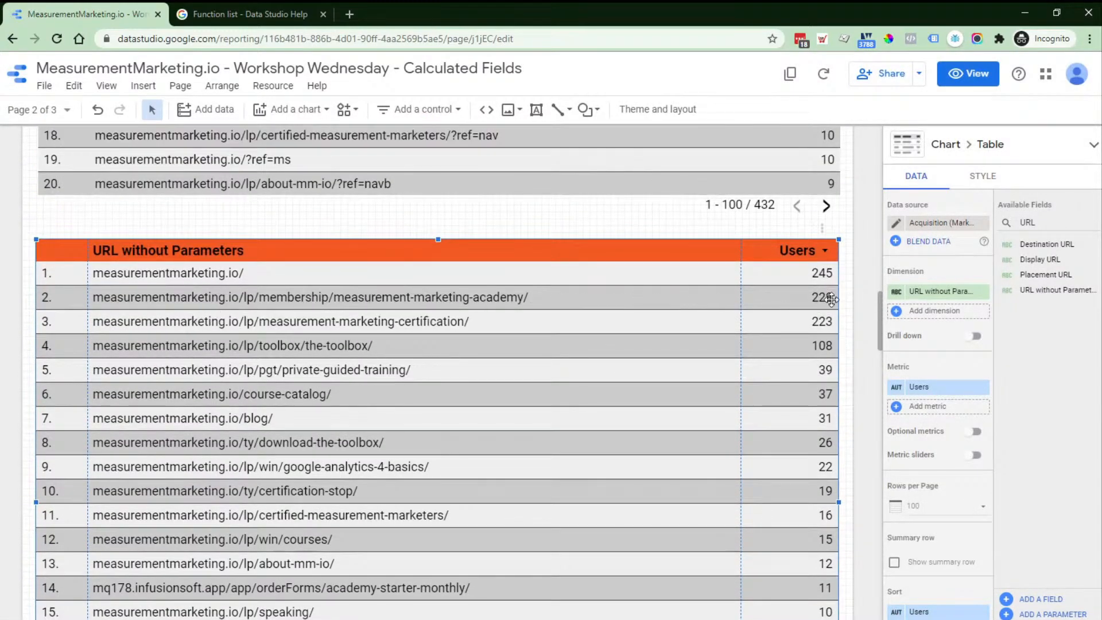
scroll(776, 299, up, 4)
scroll(776, 299, up, 6)
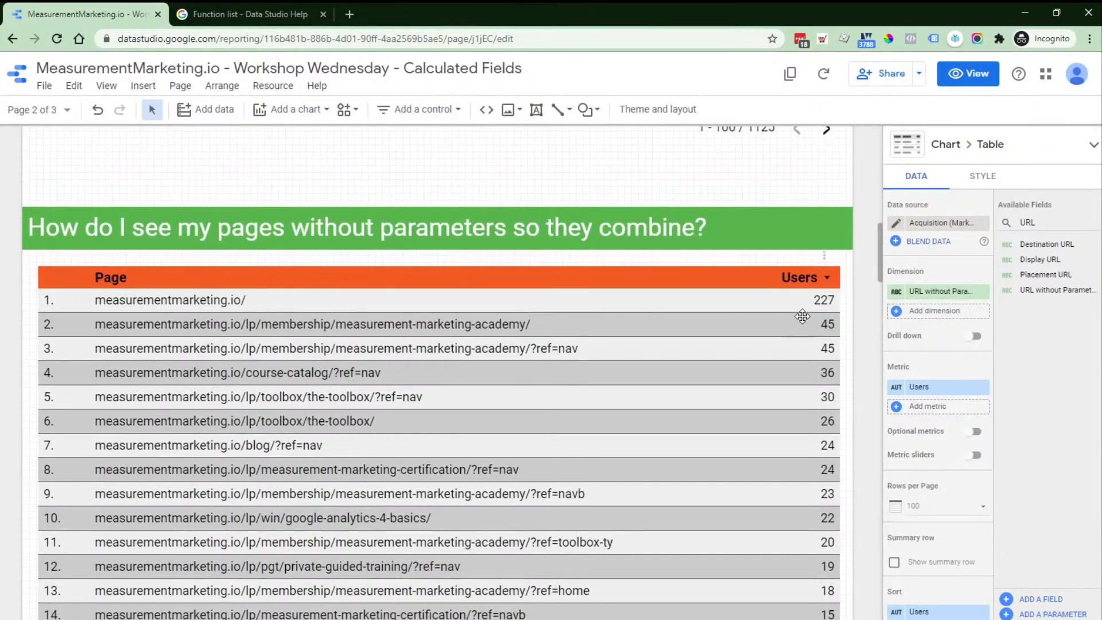
scroll(774, 359, down, 1)
scroll(774, 359, down, 10)
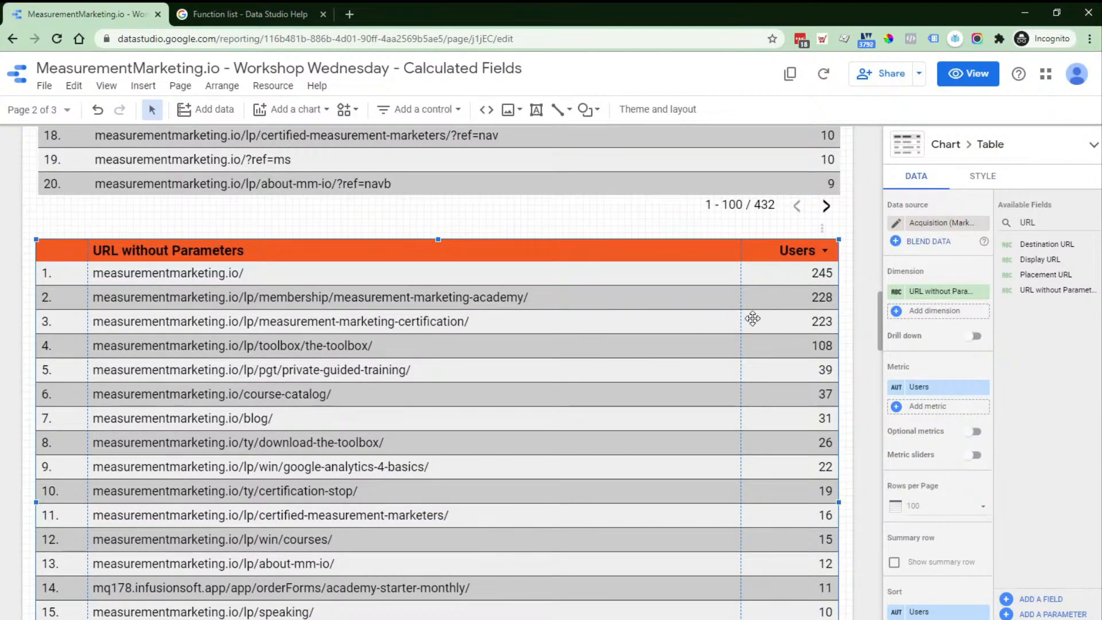
scroll(670, 298, down, 1)
scroll(670, 298, down, 2)
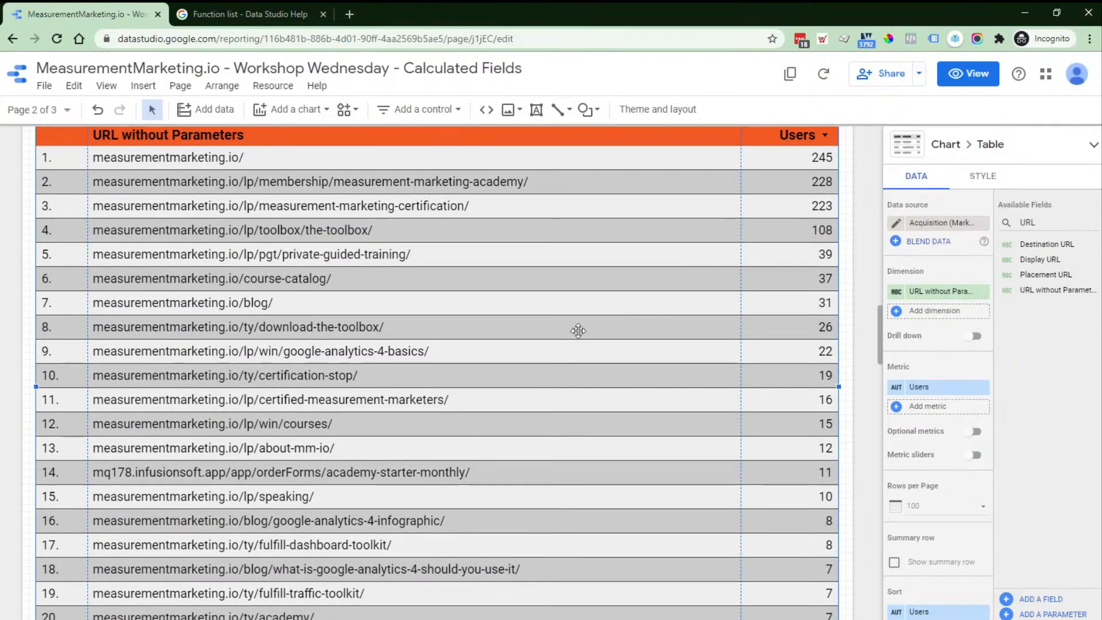
scroll(554, 344, up, 2)
scroll(553, 347, down, 2)
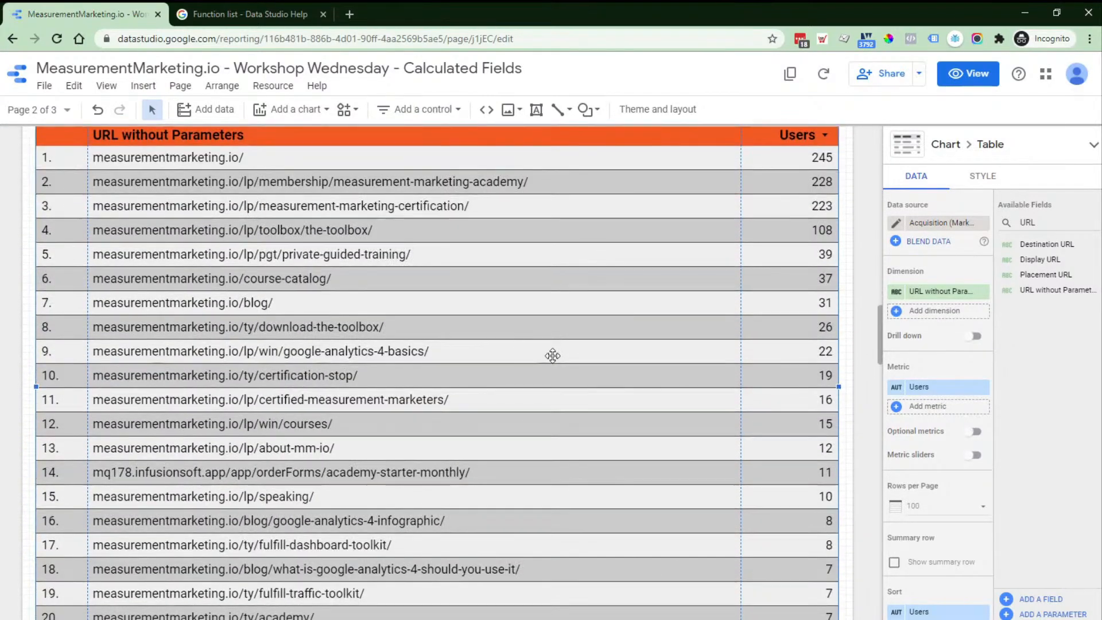
scroll(552, 352, down, 2)
scroll(552, 355, up, 3)
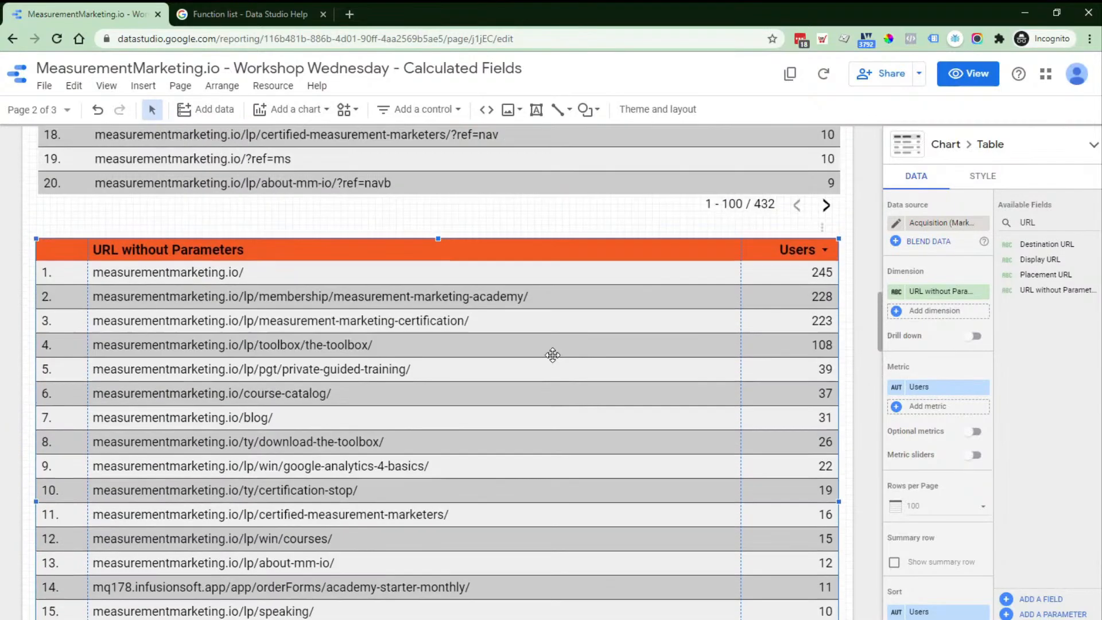
scroll(546, 333, down, 2)
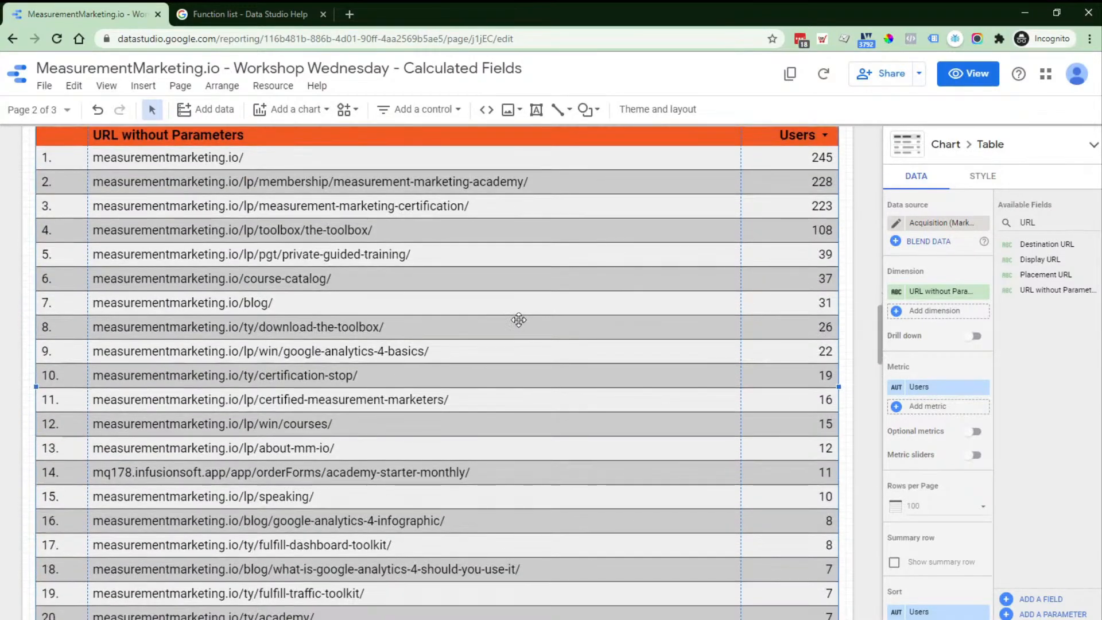
scroll(511, 319, up, 2)
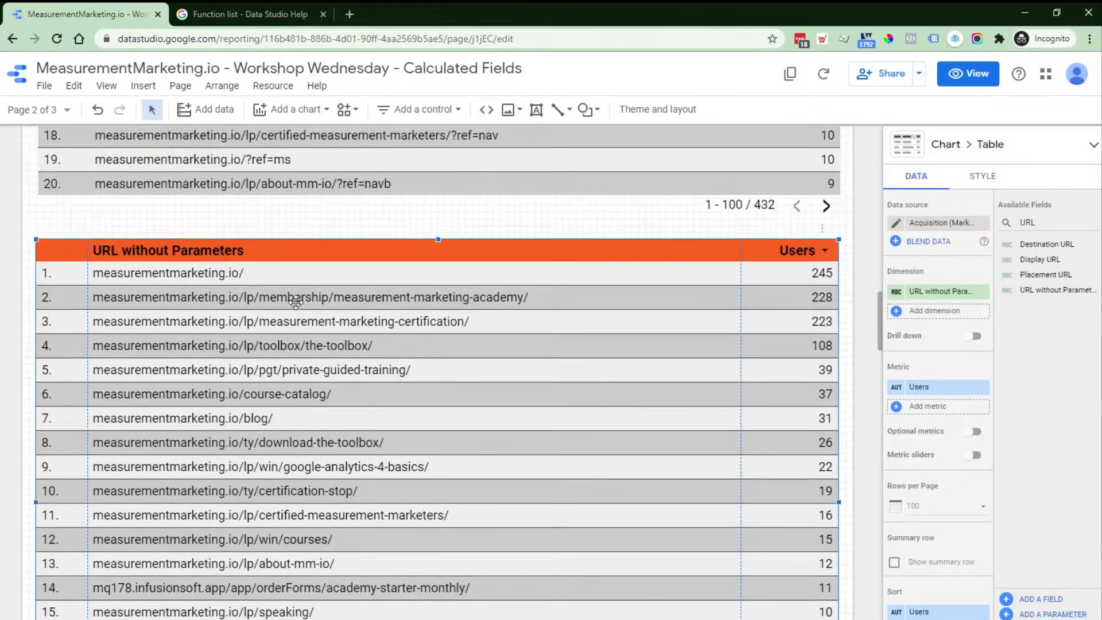
Step: Examine the Page table's ref parameter variants again and match them to the combined rows in the URL without Parameters table
scroll(268, 281, up, 6)
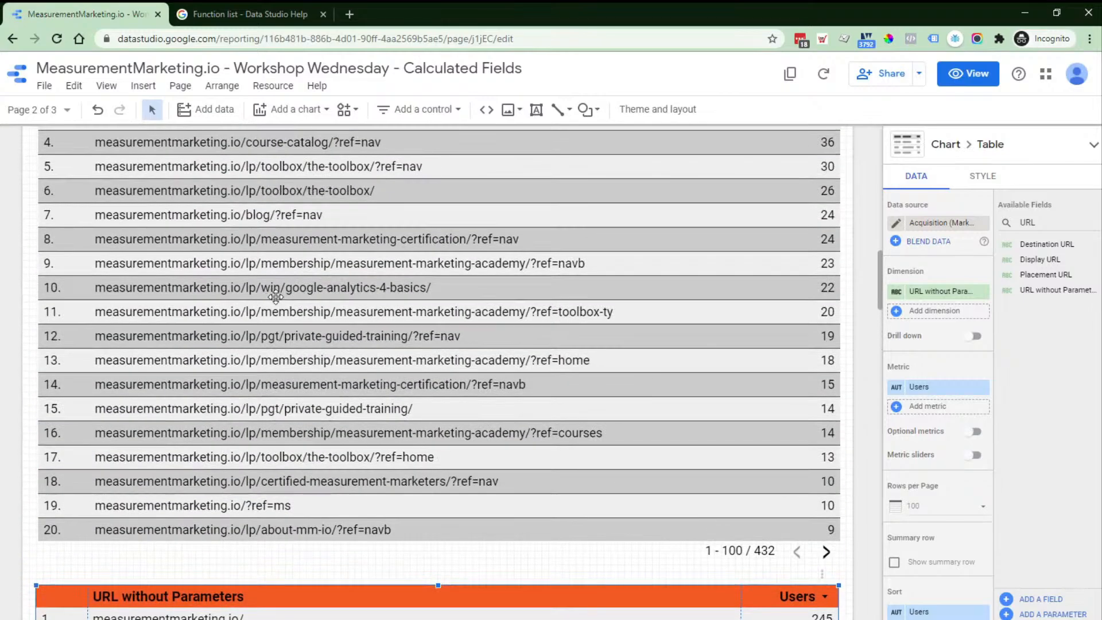
scroll(360, 327, up, 2)
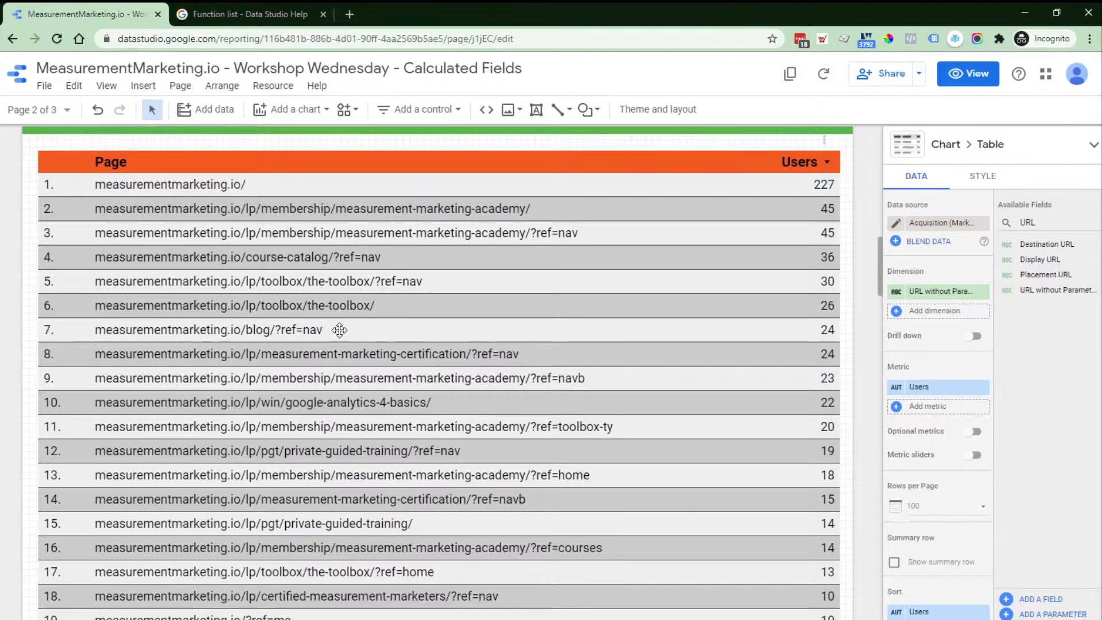
scroll(348, 329, down, 3)
scroll(356, 324, up, 3)
scroll(344, 310, down, 4)
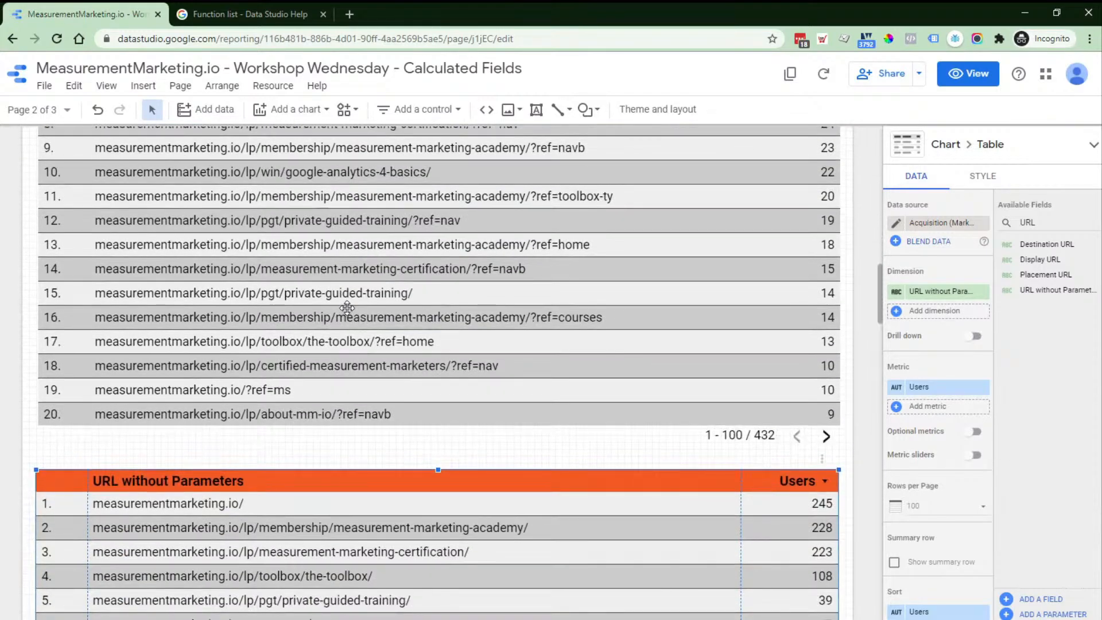
scroll(352, 313, down, 6)
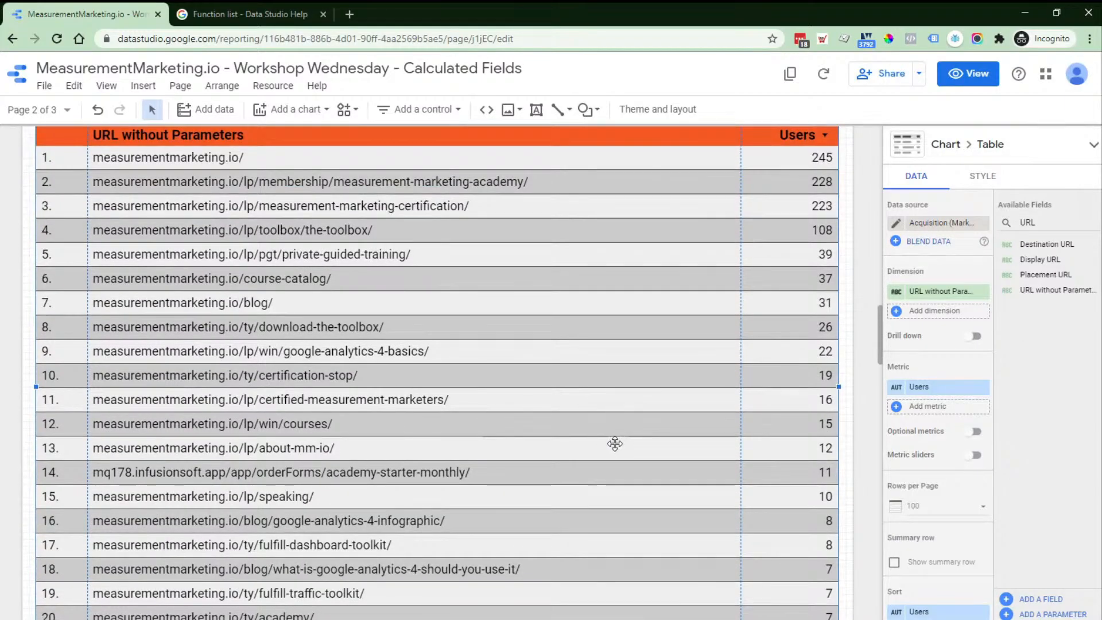
Step: Check the last rows of the URL without Parameters table, review that field's formula once more and close the editor
scroll(608, 444, down, 2)
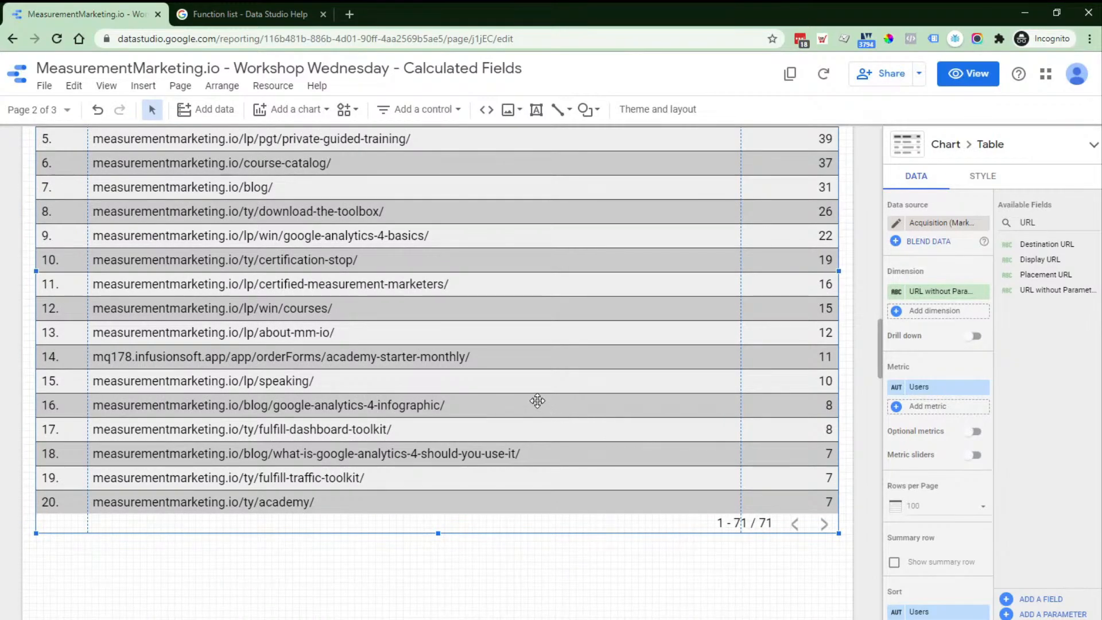
scroll(534, 399, up, 2)
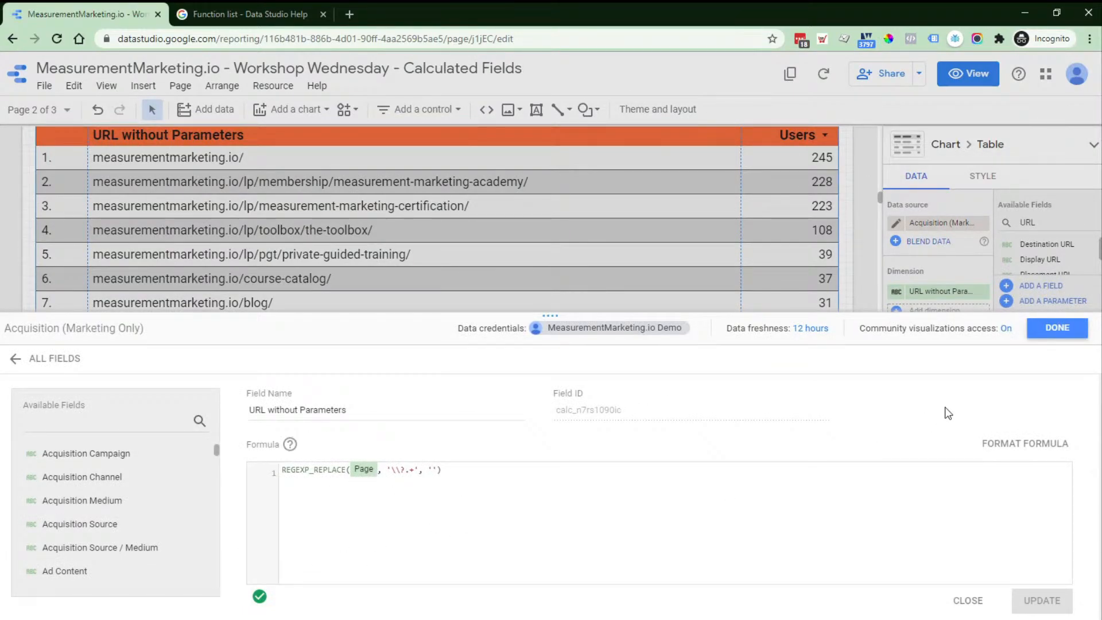
click(1058, 328)
Step: Switch to Page 3 of the report and bring up its Customize section on changing "cpc" to "paid"
scroll(428, 452, down, 5)
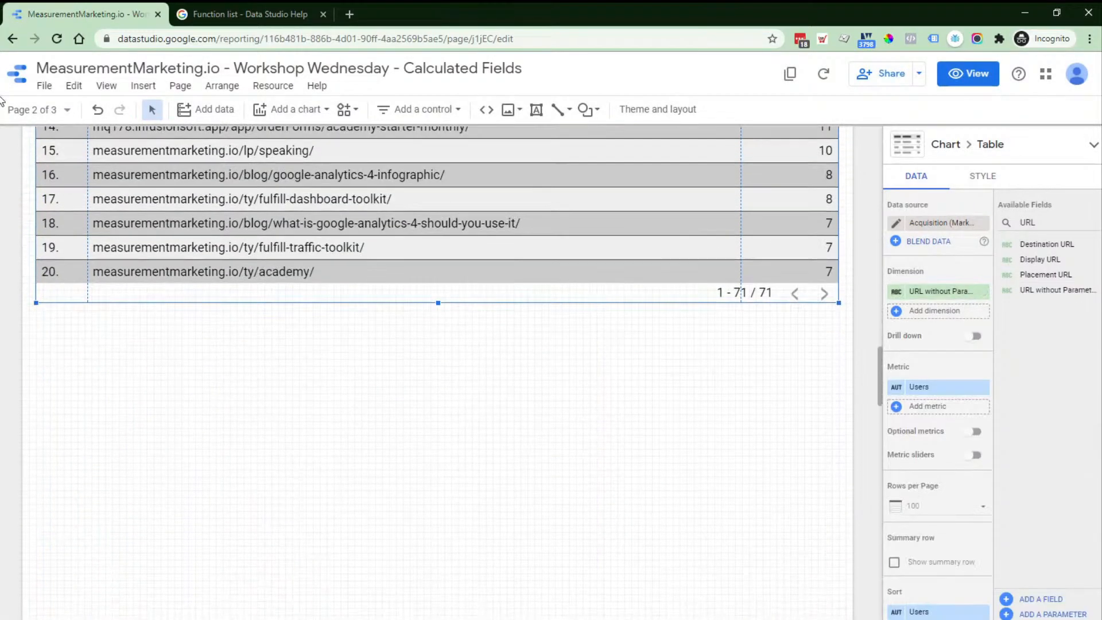
click(39, 110)
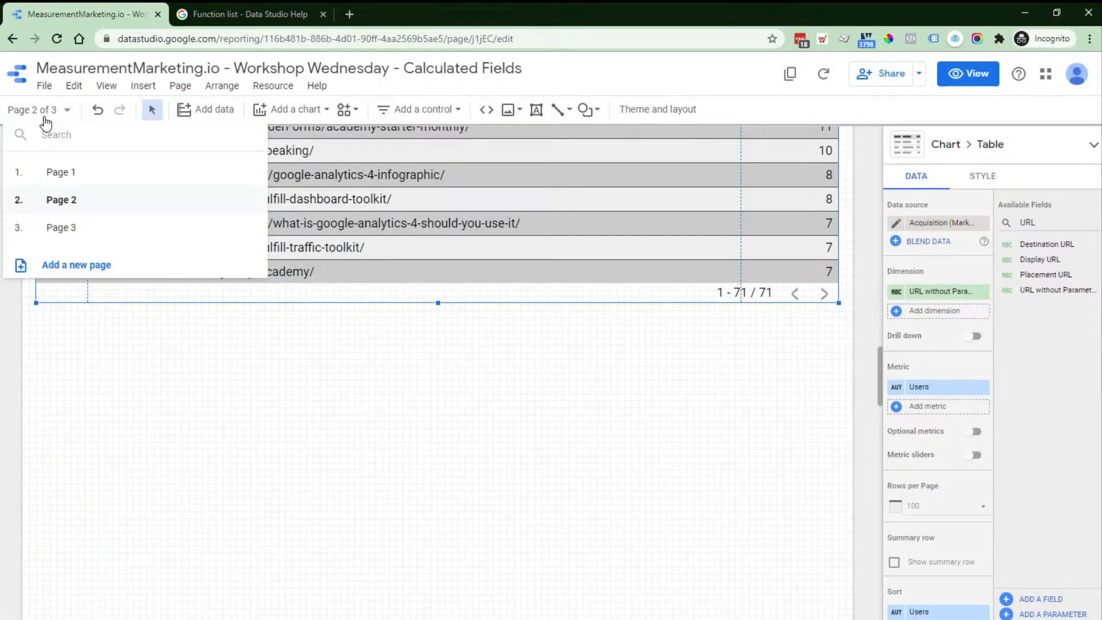
click(121, 232)
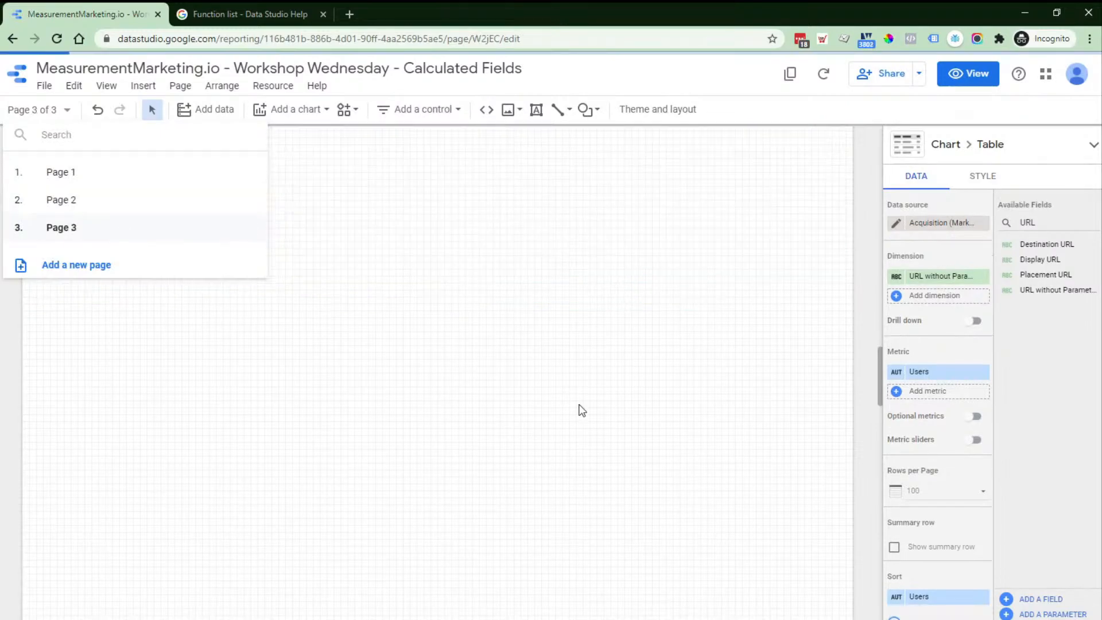
scroll(580, 408, up, 10)
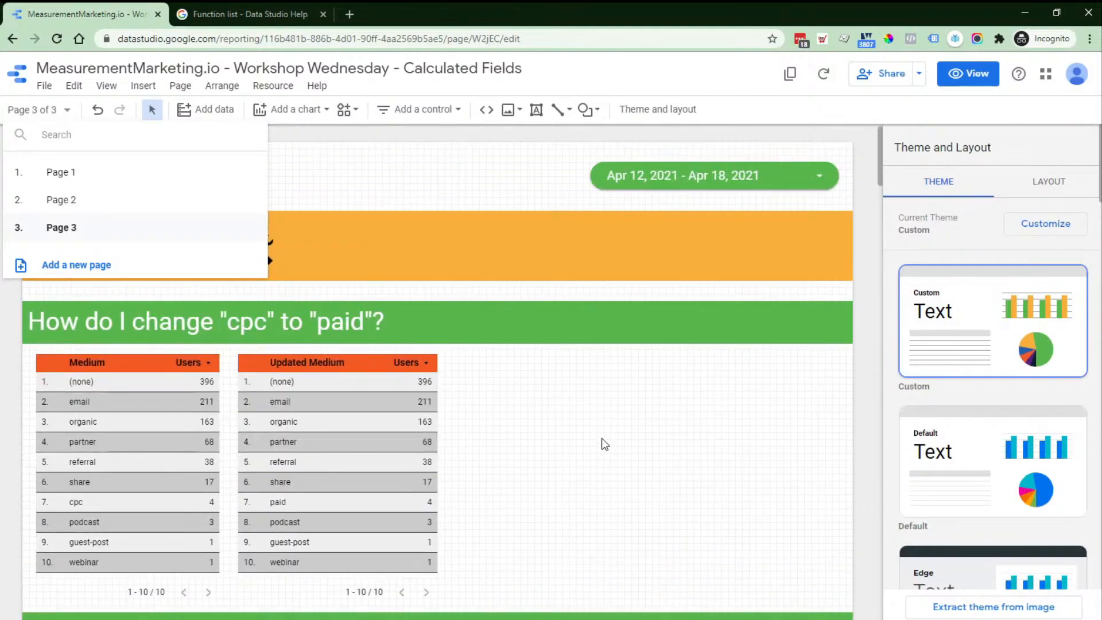
click(602, 439)
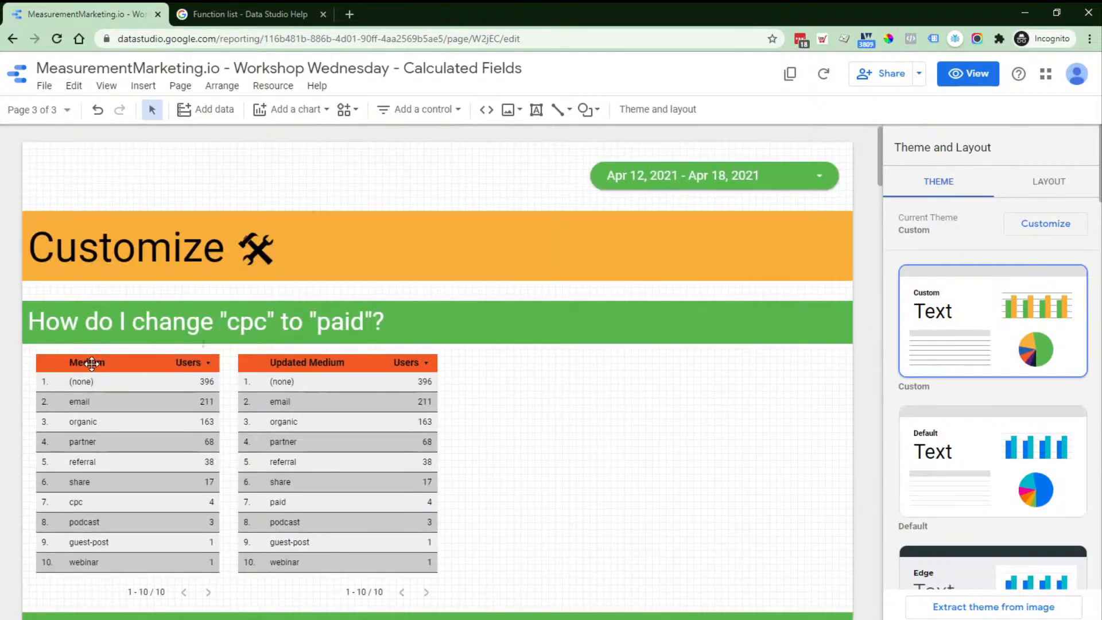
Step: Compare the cpc row of the Medium table with the paid row of the Updated Medium table, selecting each table
click(252, 333)
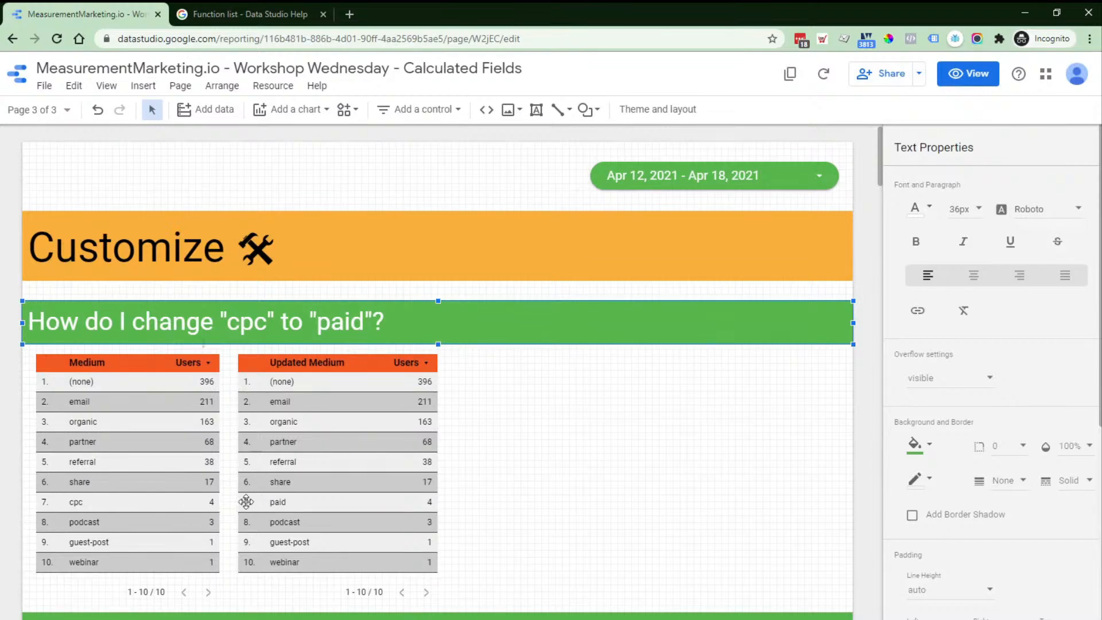
click(115, 503)
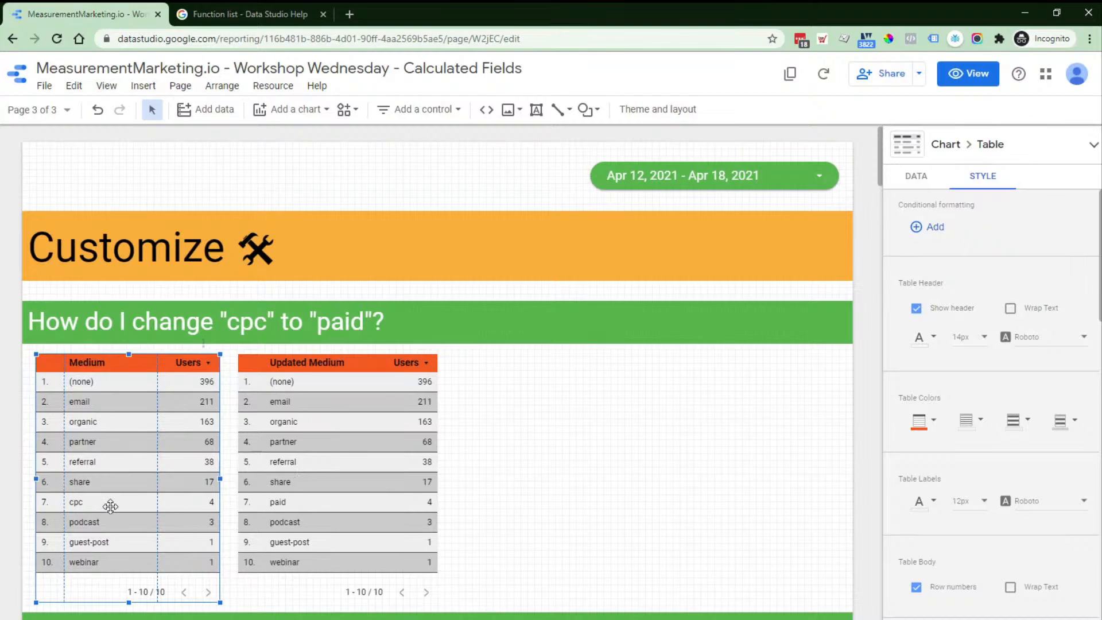
click(310, 504)
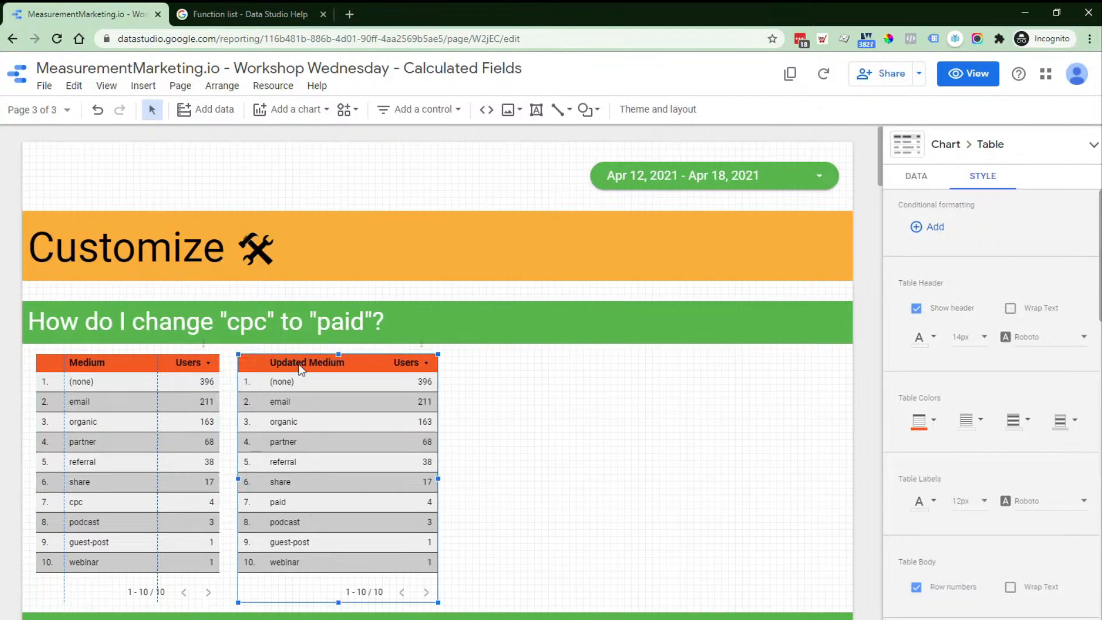
Step: Search the fields of the Updated Medium table for "updated" and open the Updated Medium calculated field's formula
click(216, 404)
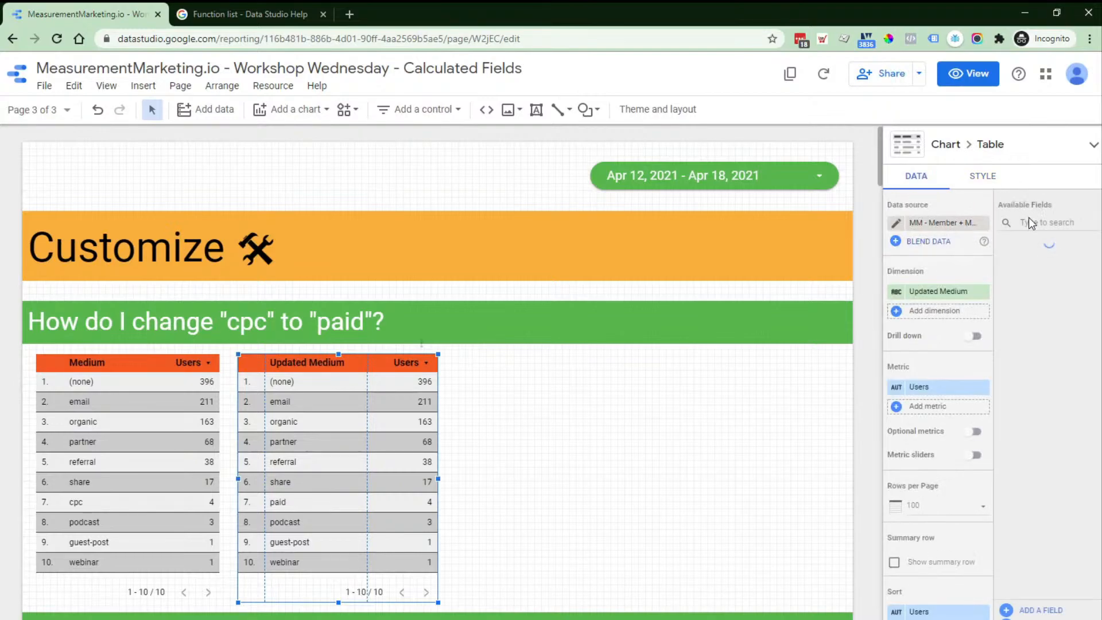
click(1030, 219)
text(updated)
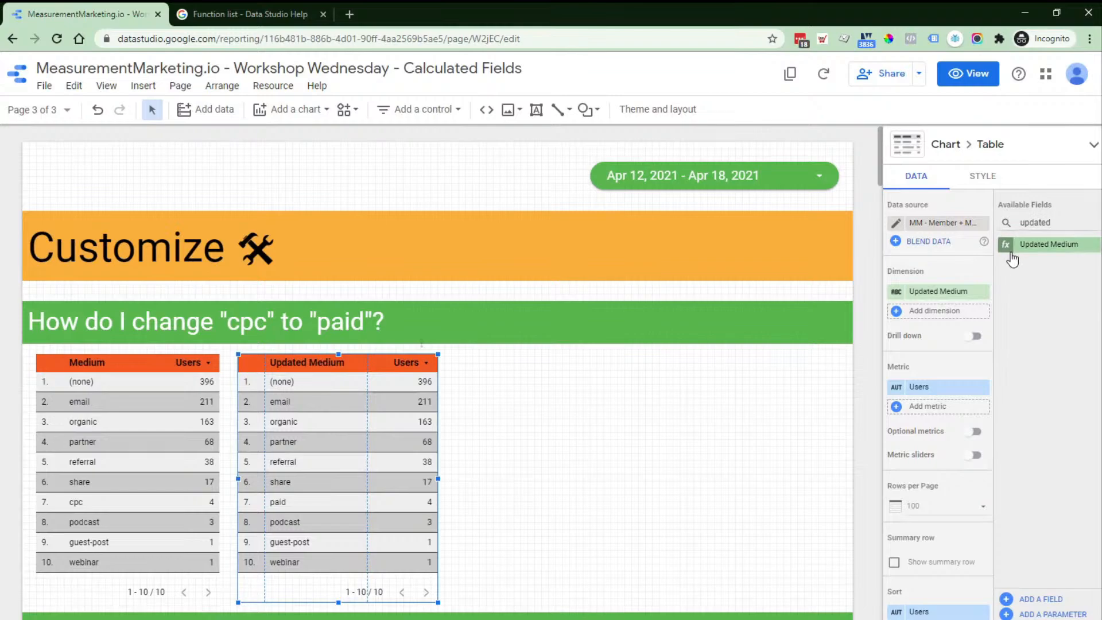
click(1009, 248)
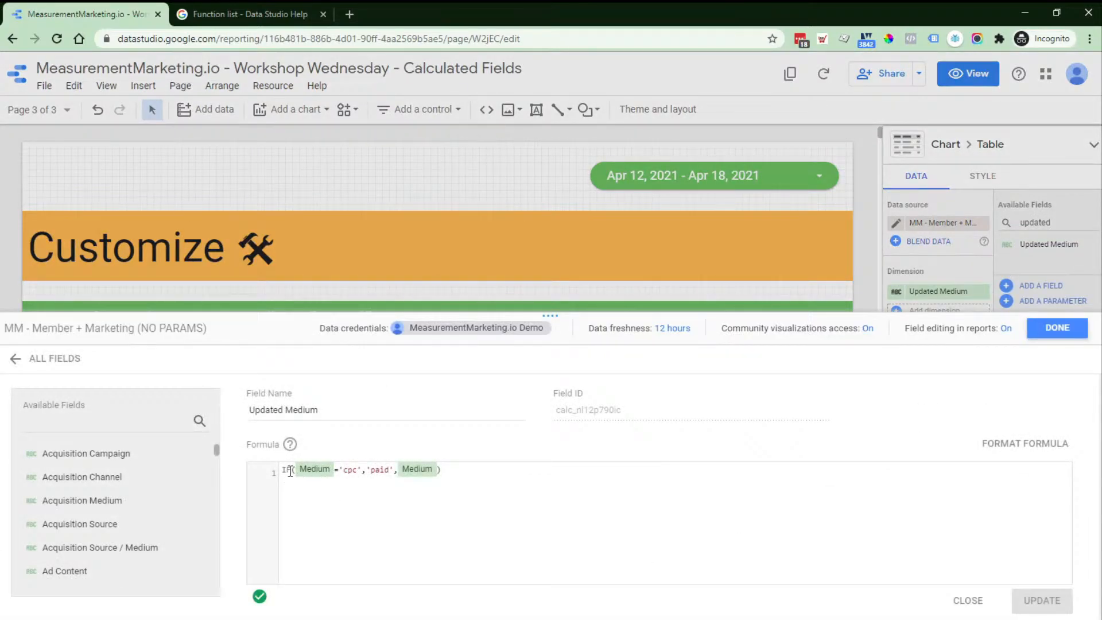
Step: Review the Updated Medium formula part by part: the IF function, the 'cpc' condition, the 'paid' result and the Medium fallback
double_click(290, 471)
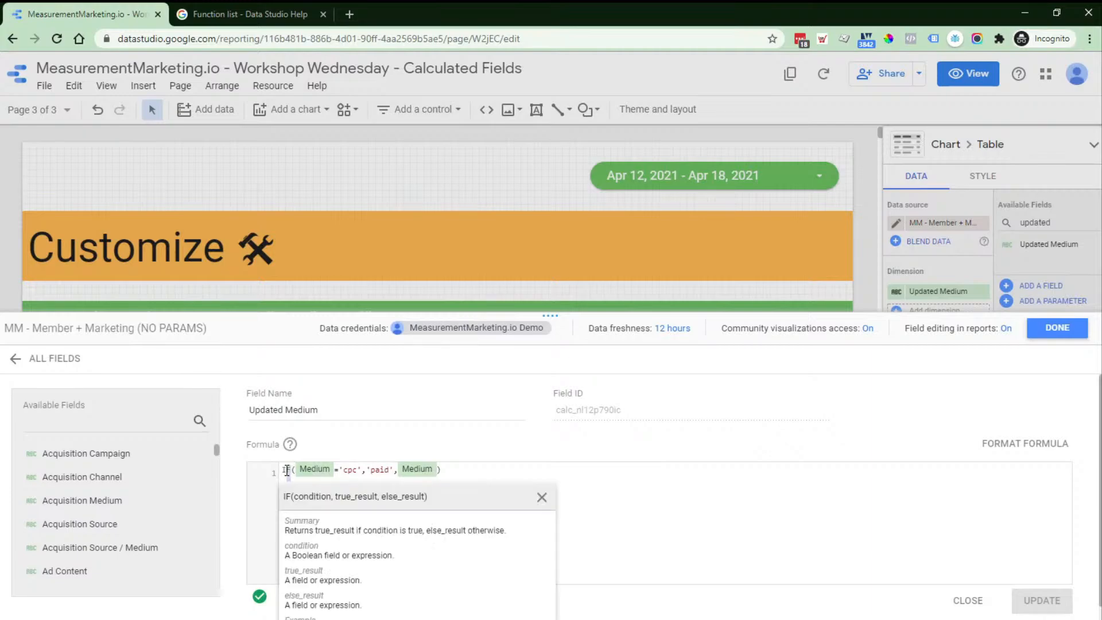
click(506, 466)
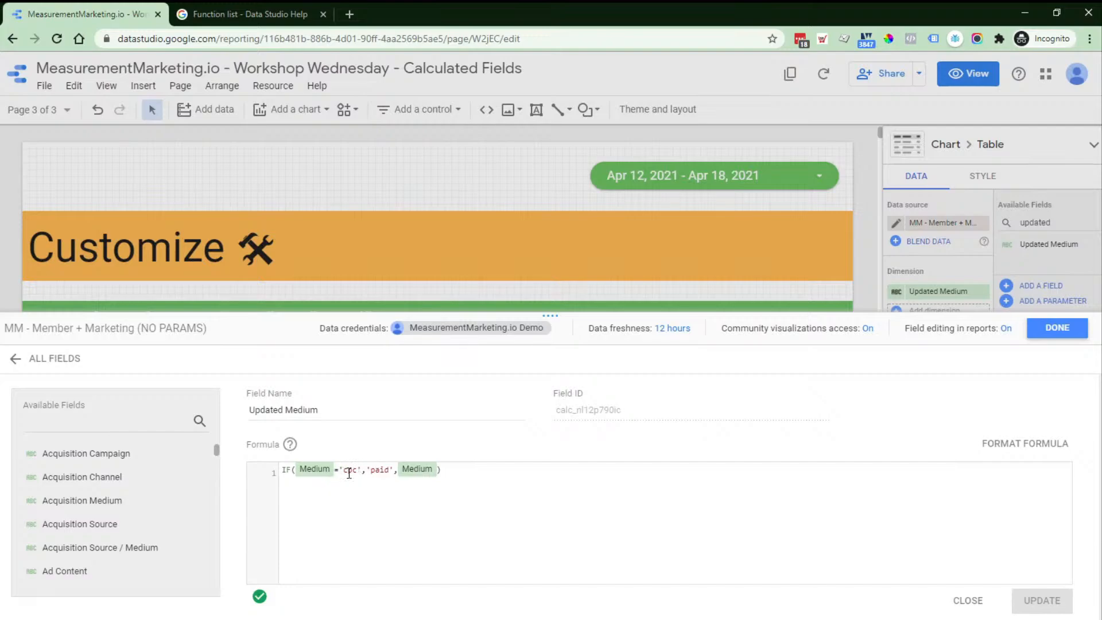
drag(340, 470, 392, 468)
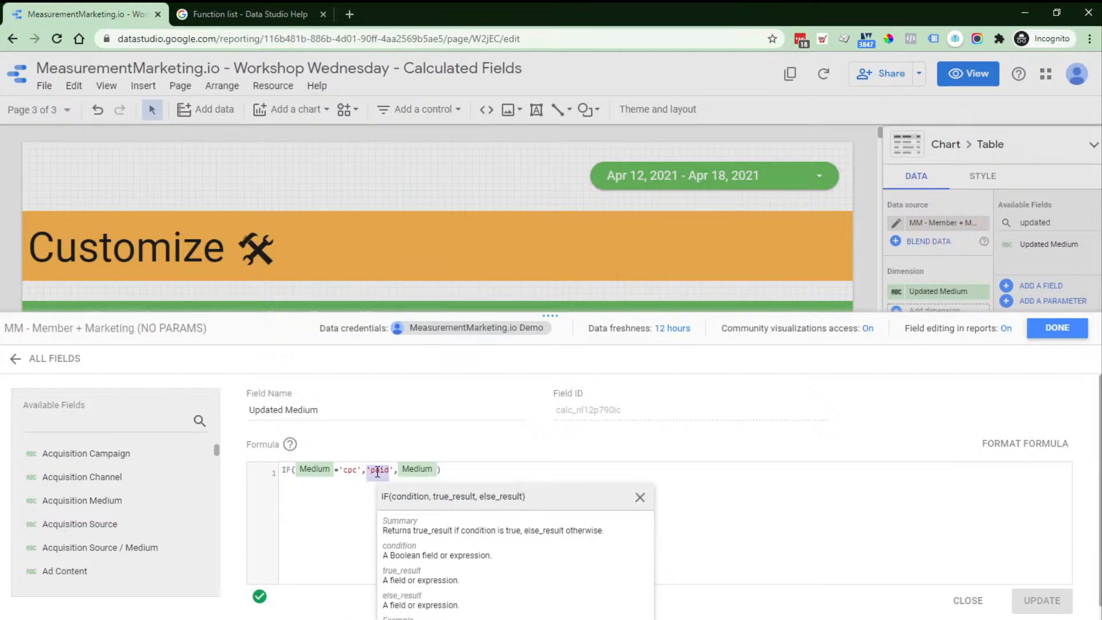
click(438, 472)
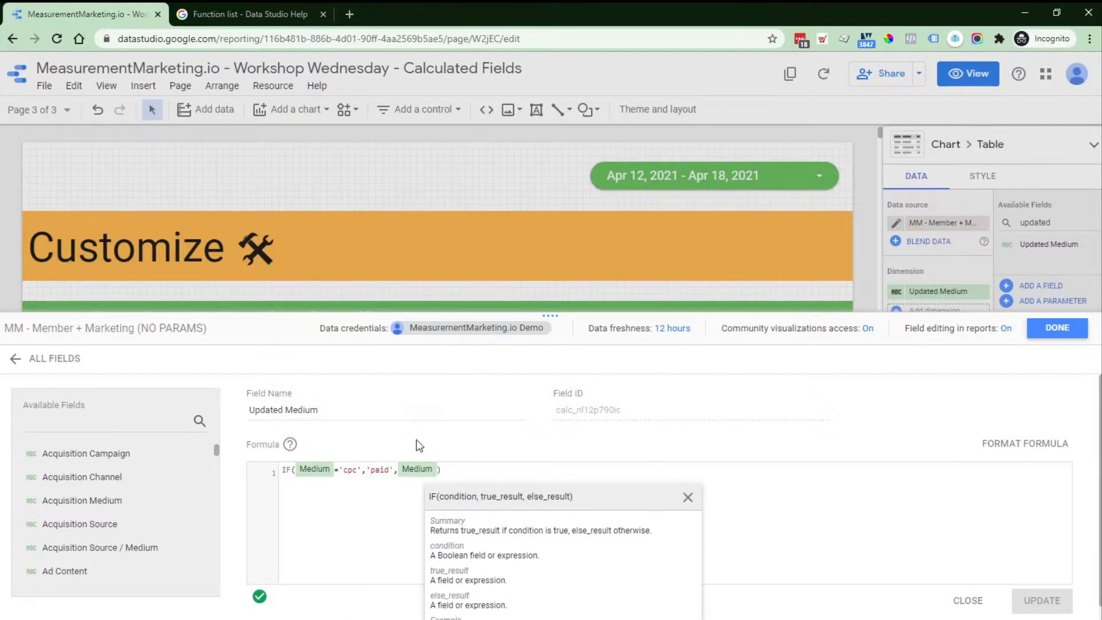
Step: Replace 'cpc' with '(none)' as the value matched in the Updated Medium formula's condition
drag(564, 308, 520, 330)
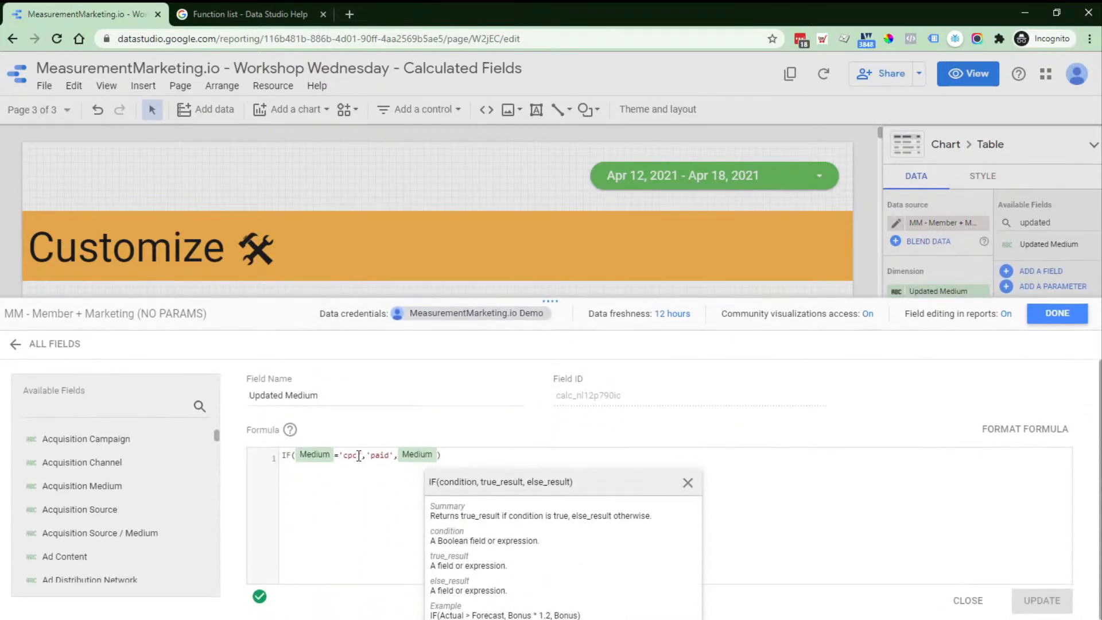
drag(359, 456, 345, 453)
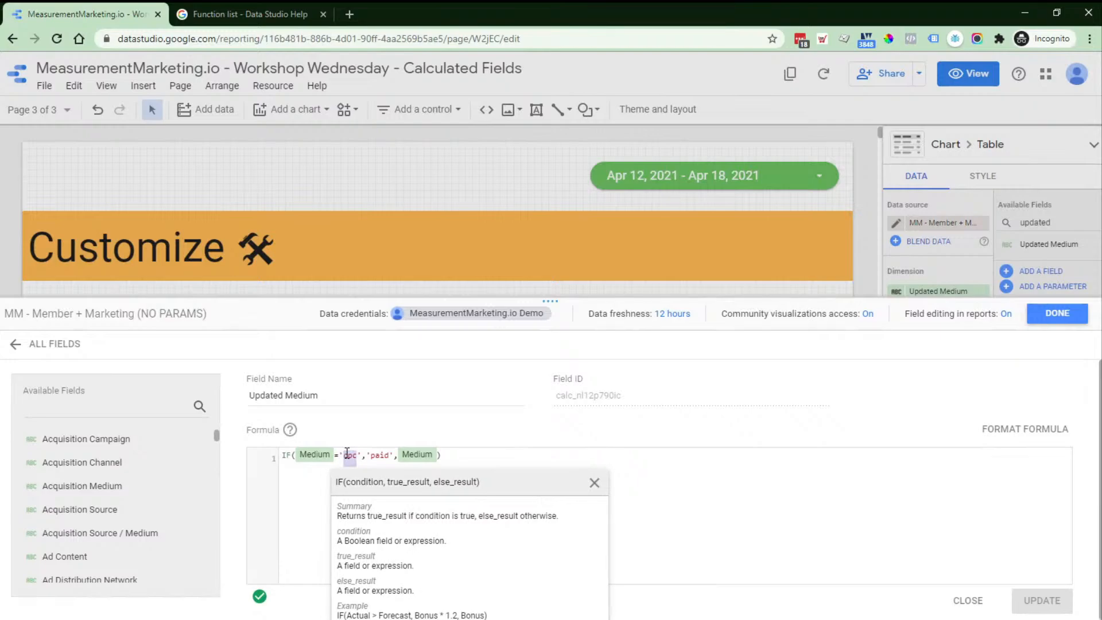
text((none)
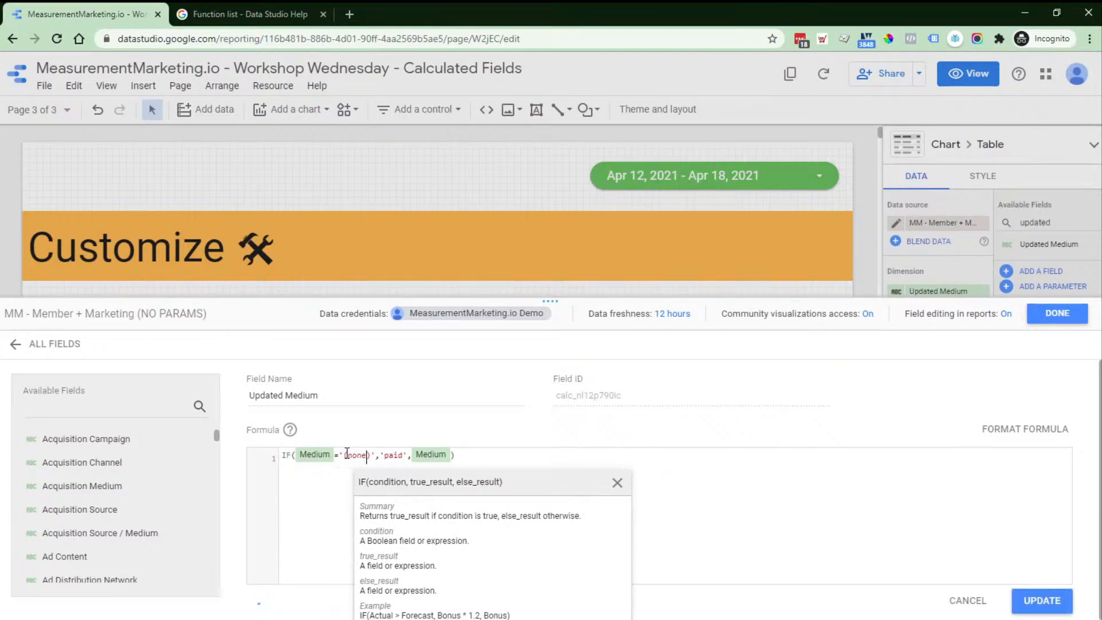
text())
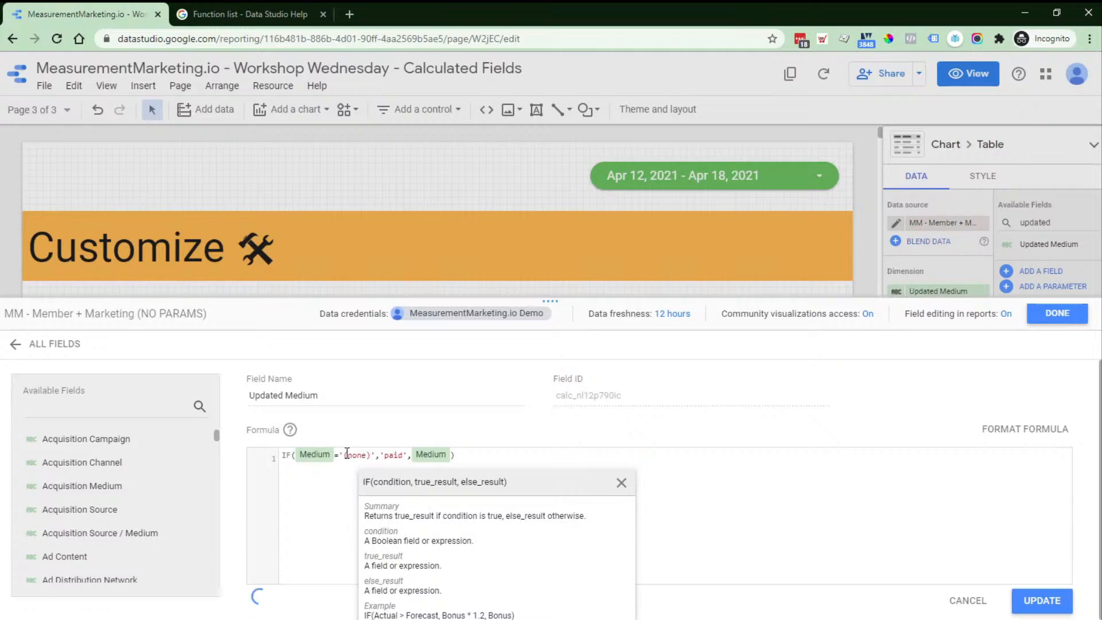
Step: Replace the 'paid' result in the formula with 'untagged traffic' and save the Updated Medium field
key(Right)
key(Right)
key(Right)
key(Delete)
key(Delete)
key(Delete)
key(Delete)
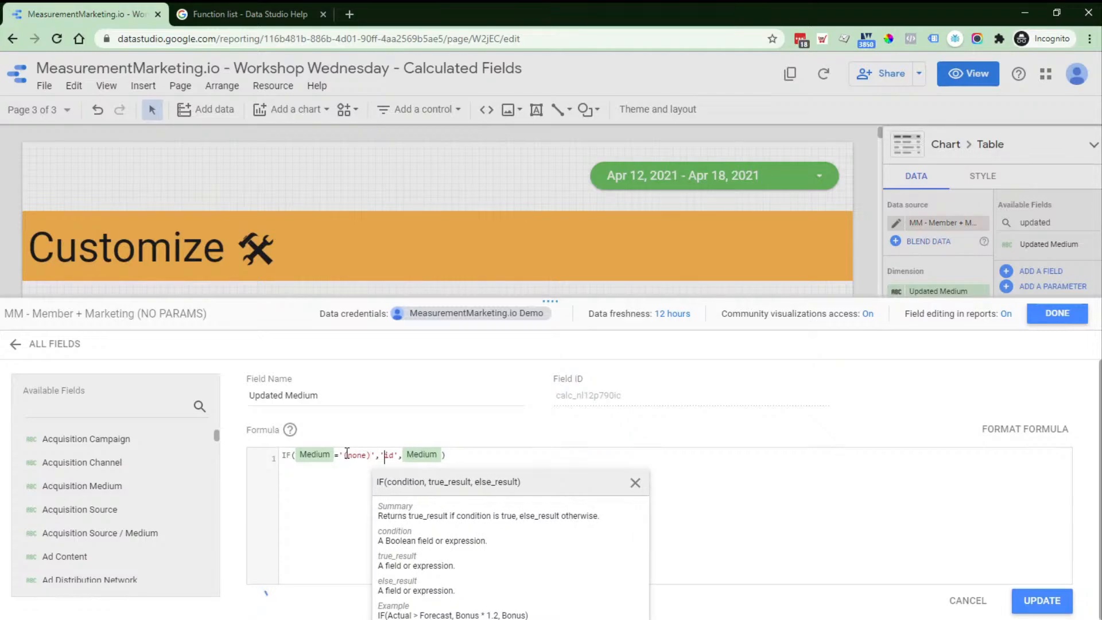
text(untage)
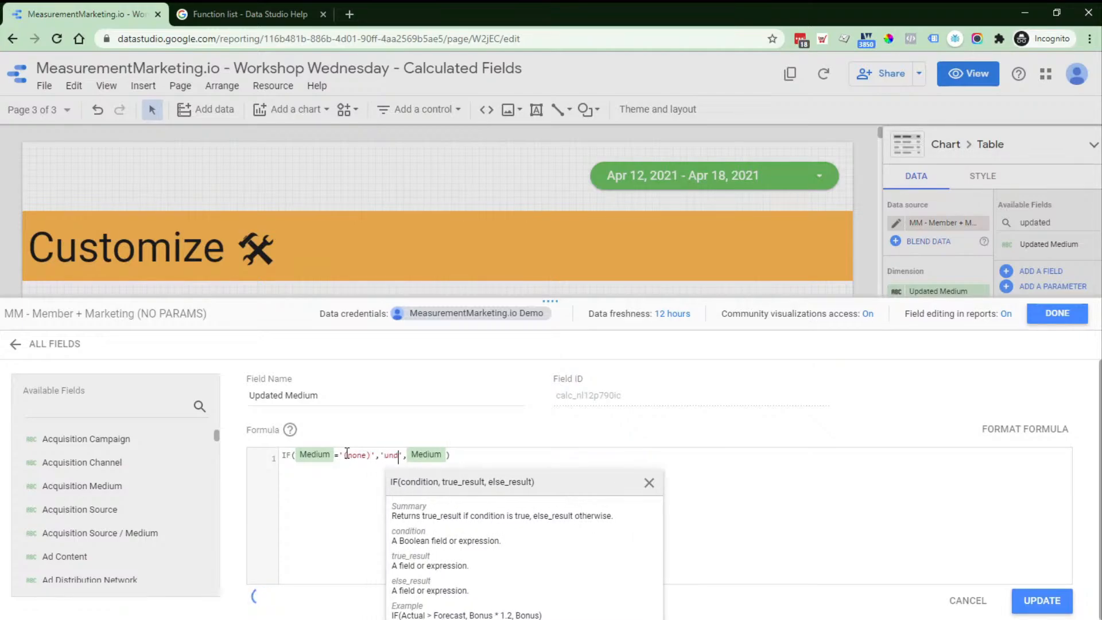
key(BackSpace)
text(ged traf)
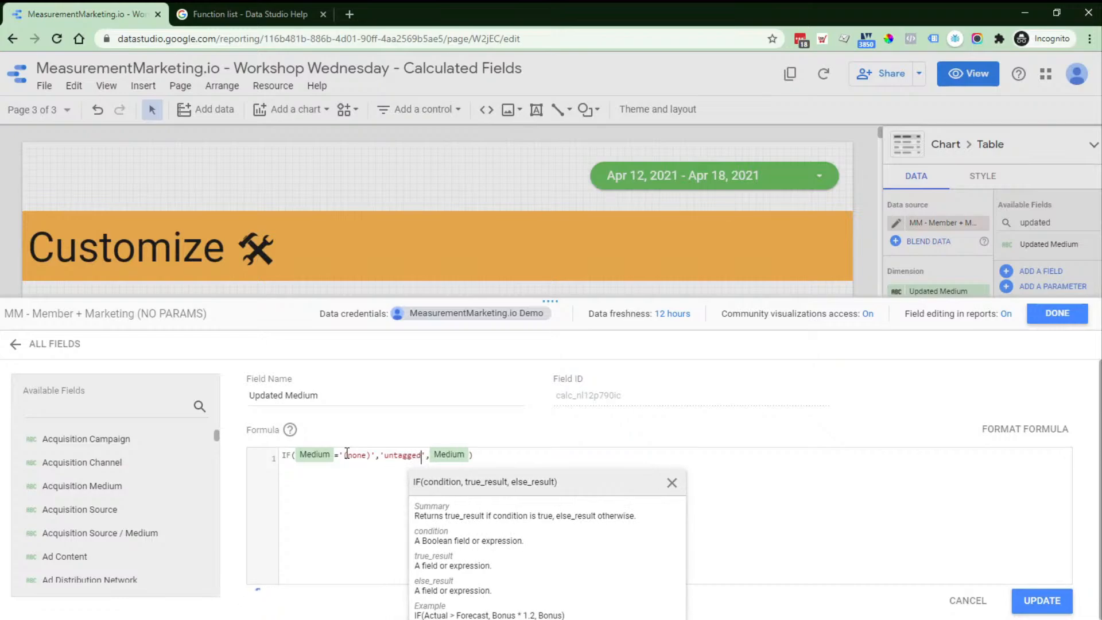
text(fic)
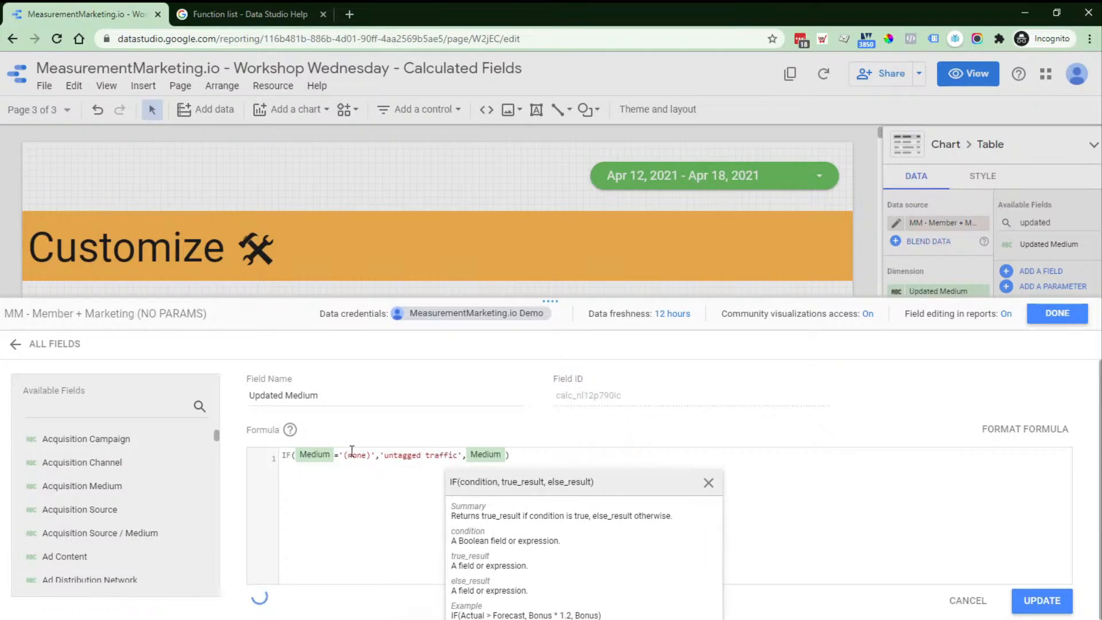
click(809, 524)
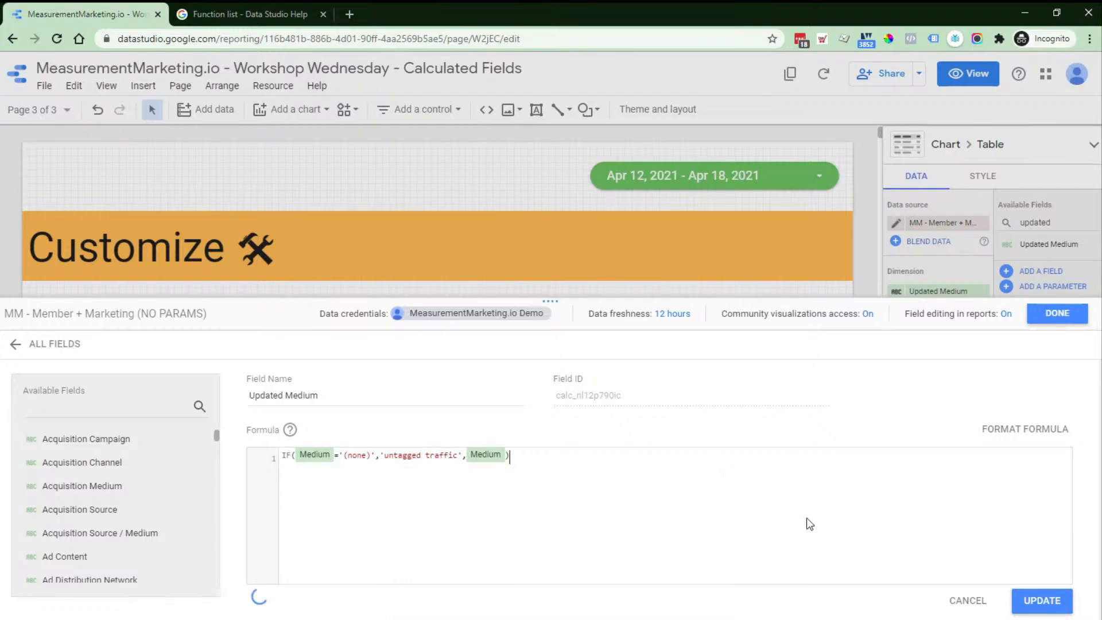
click(1045, 588)
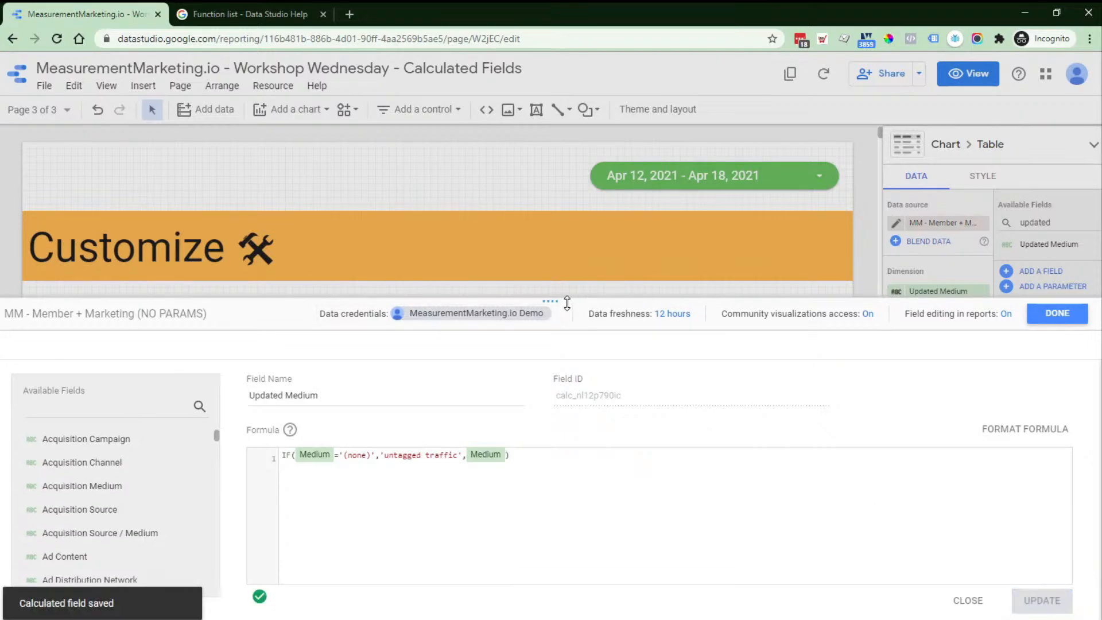
Step: Compare the first rows of both medium tables, inspect the quotes around '(none)' in the formula and close the field editor
drag(568, 303, 577, 429)
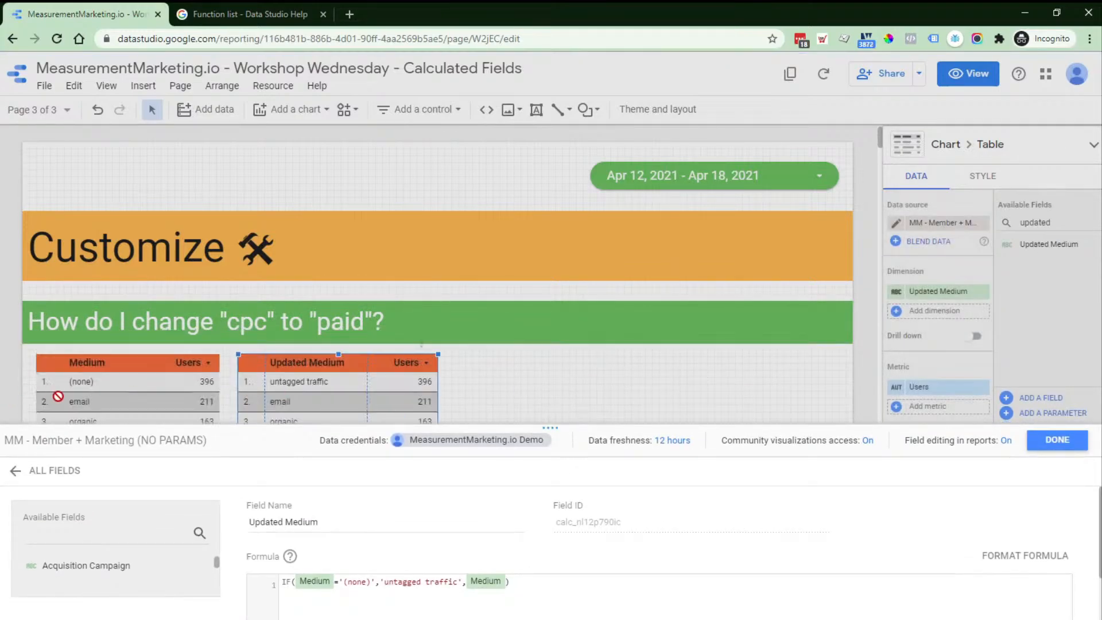
click(346, 583)
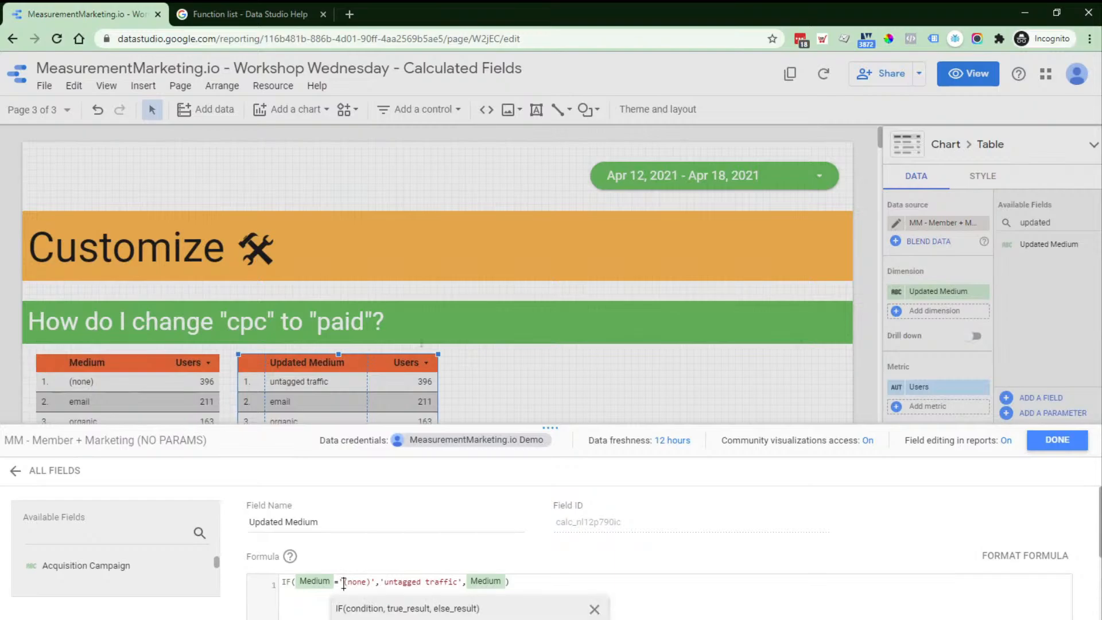
click(376, 582)
text(,)
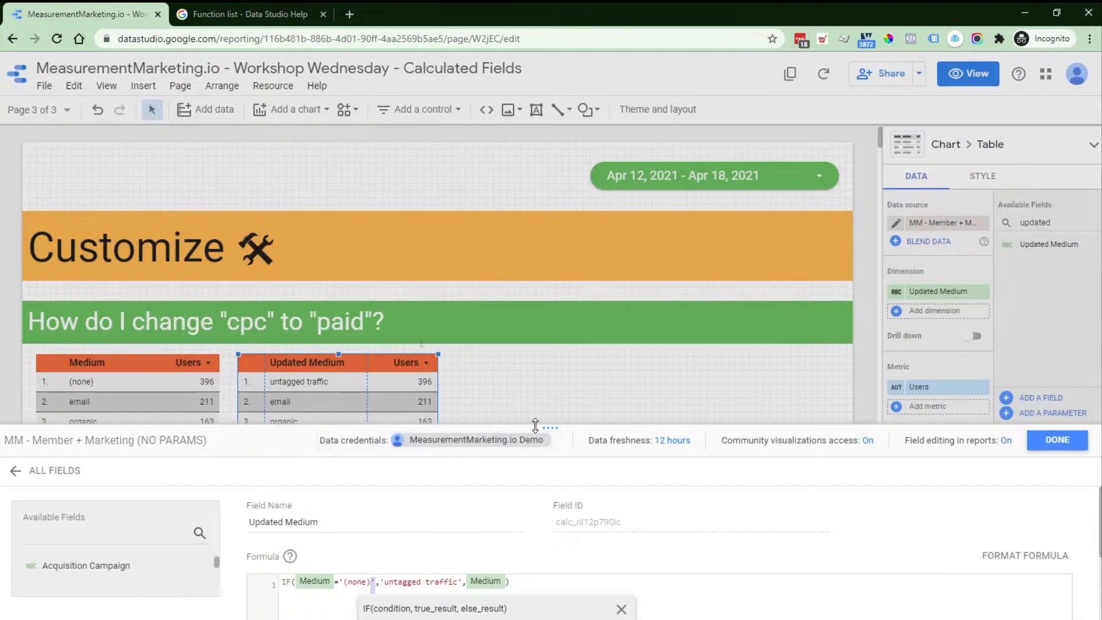
drag(553, 428, 624, 232)
click(820, 490)
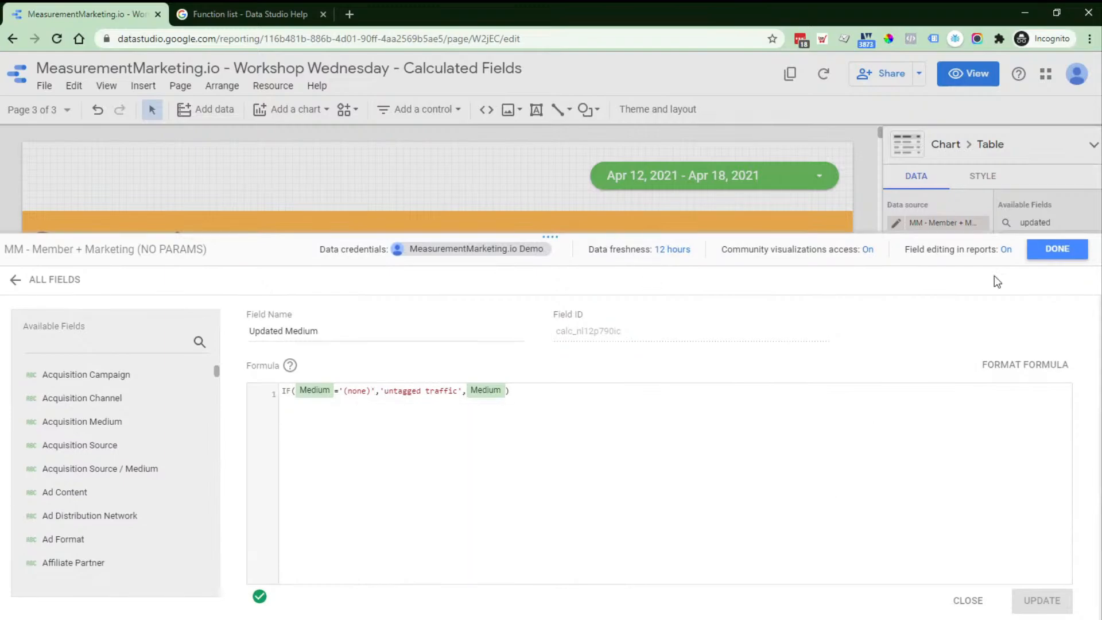
click(1049, 254)
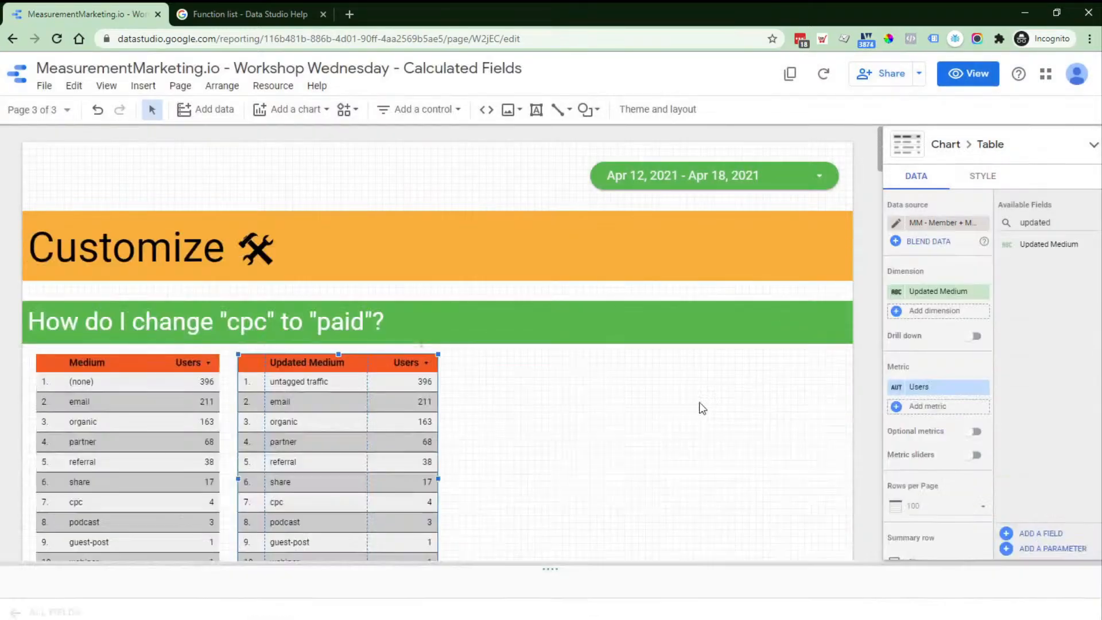
Step: Select the device pie chart under "How do I make my dashboards unique?", search its fields for "dev" and open Device Category with Icons
scroll(569, 483, down, 3)
scroll(558, 422, down, 2)
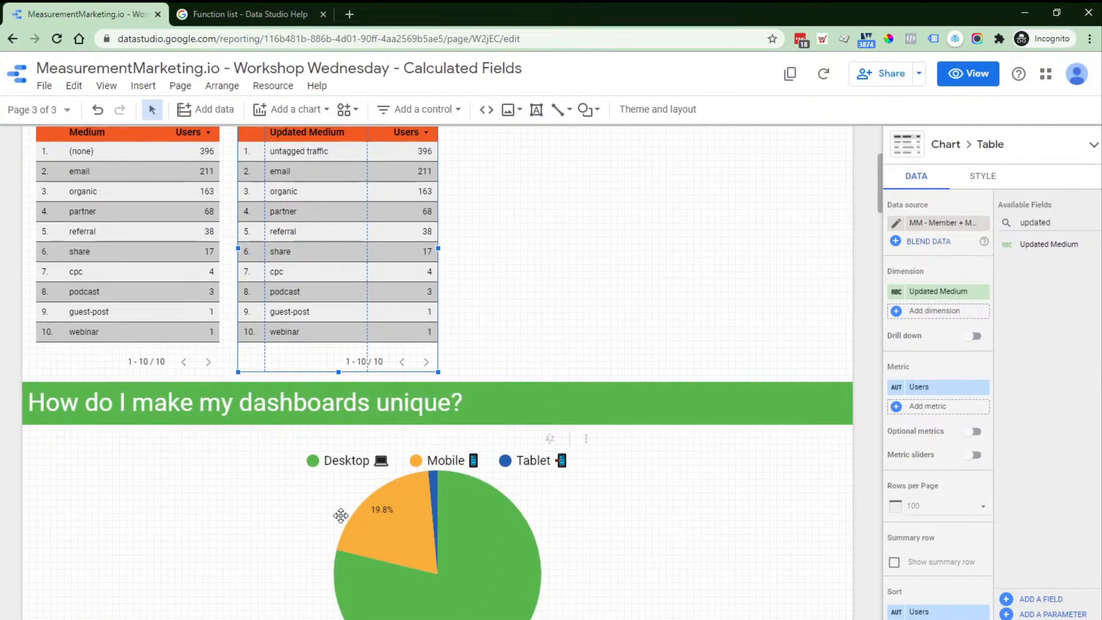
scroll(429, 552, down, 2)
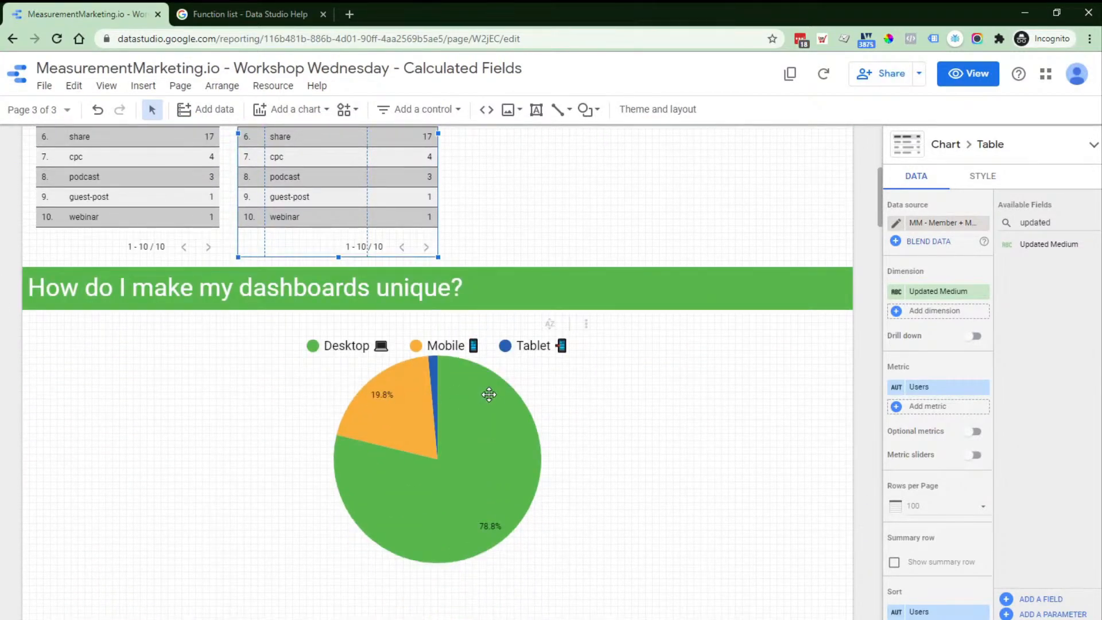
click(490, 425)
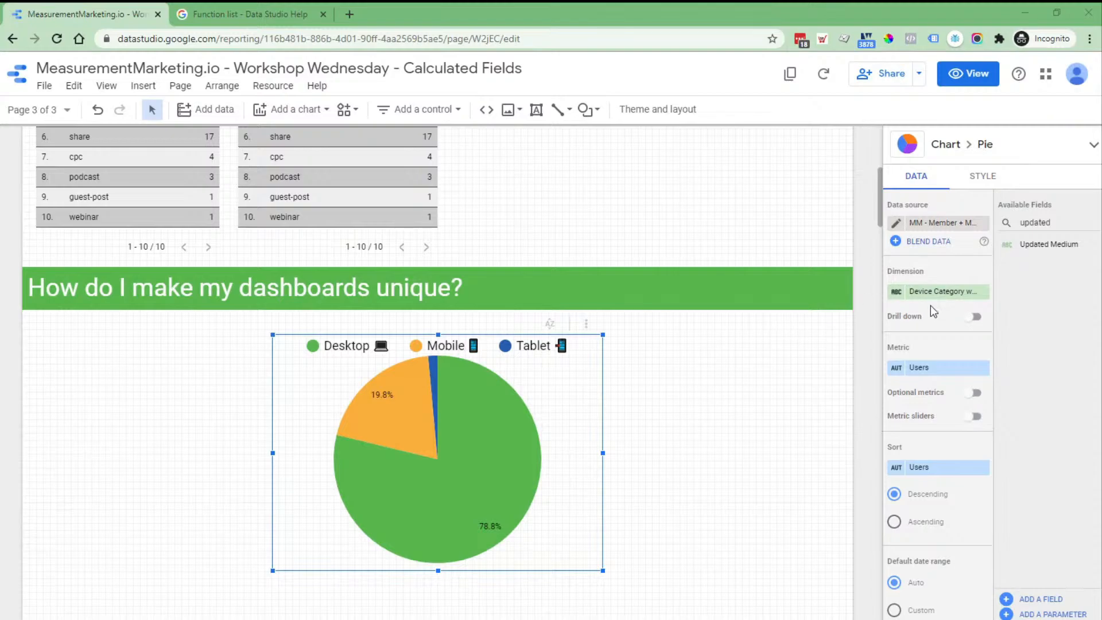
double_click(1048, 222)
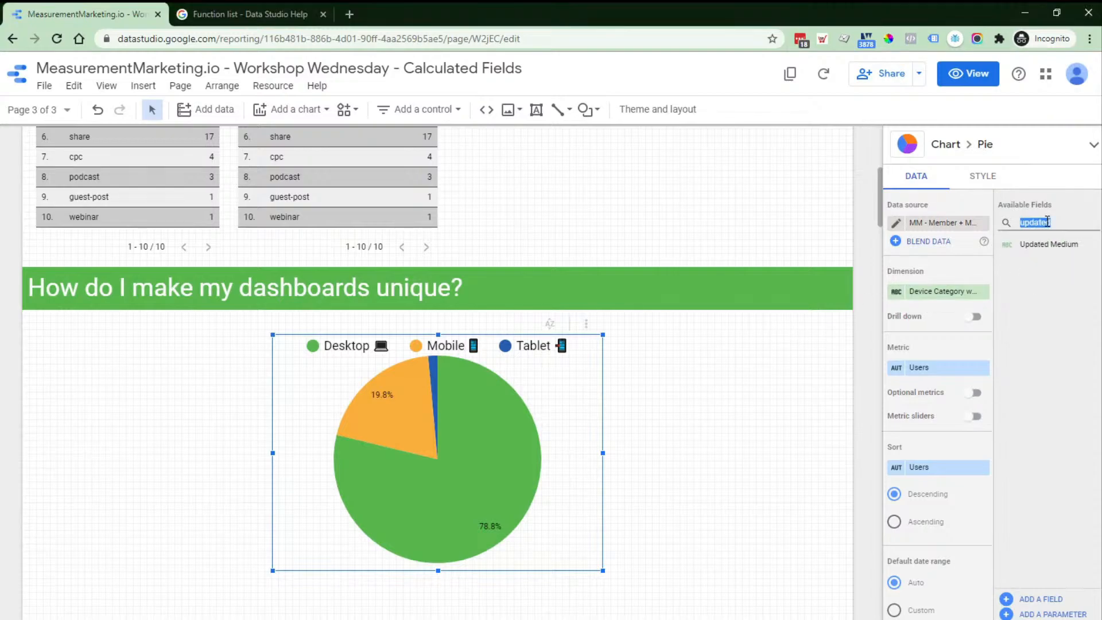
text(da)
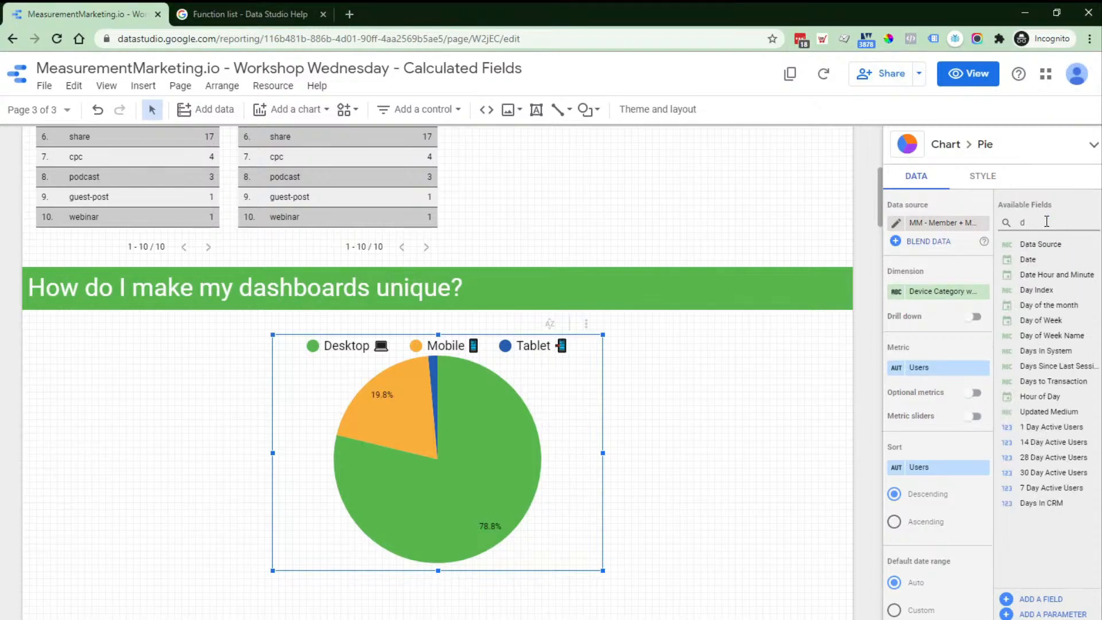
text(ev)
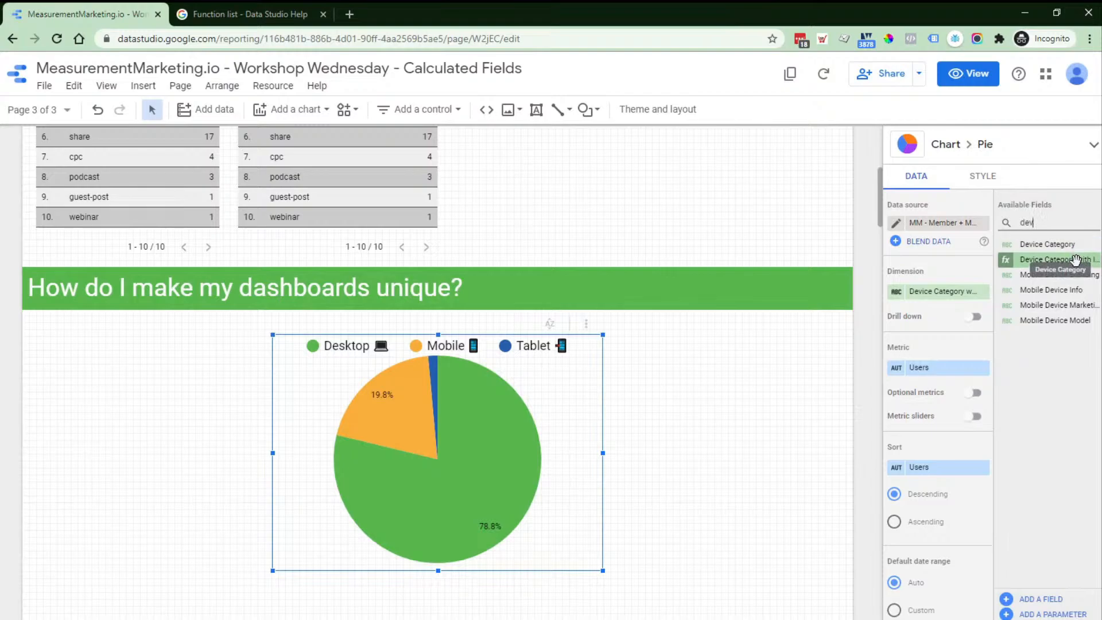
click(1009, 263)
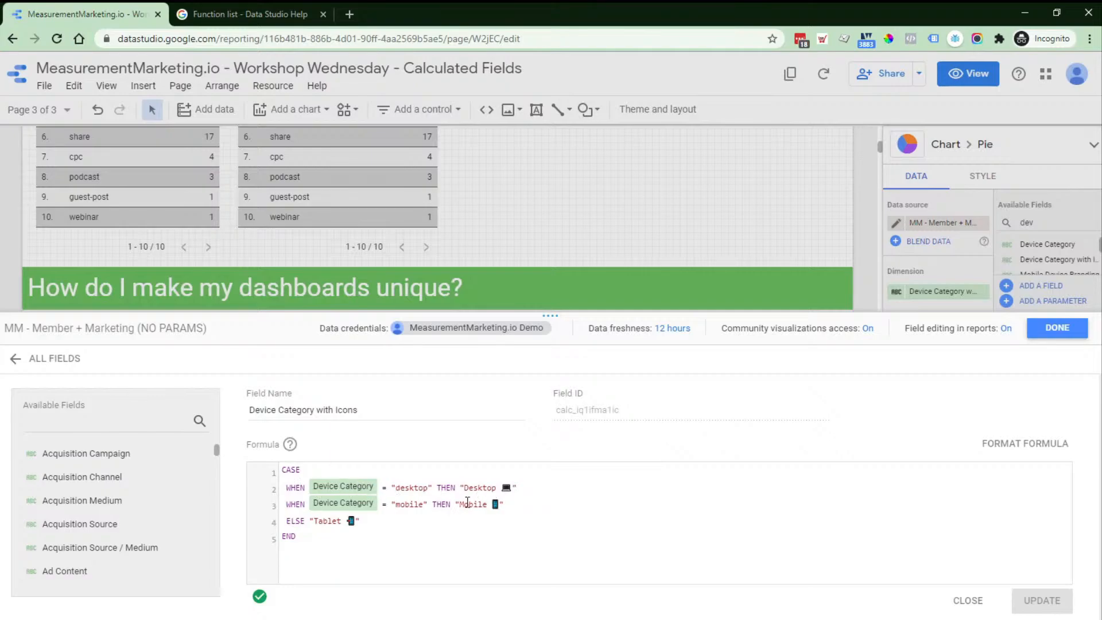
Step: Insert a yellow heart emoji before the phone icon in the formula's "Mobile" result and update the Device Category with Icons field
right_click(534, 487)
click(508, 489)
right_click(492, 503)
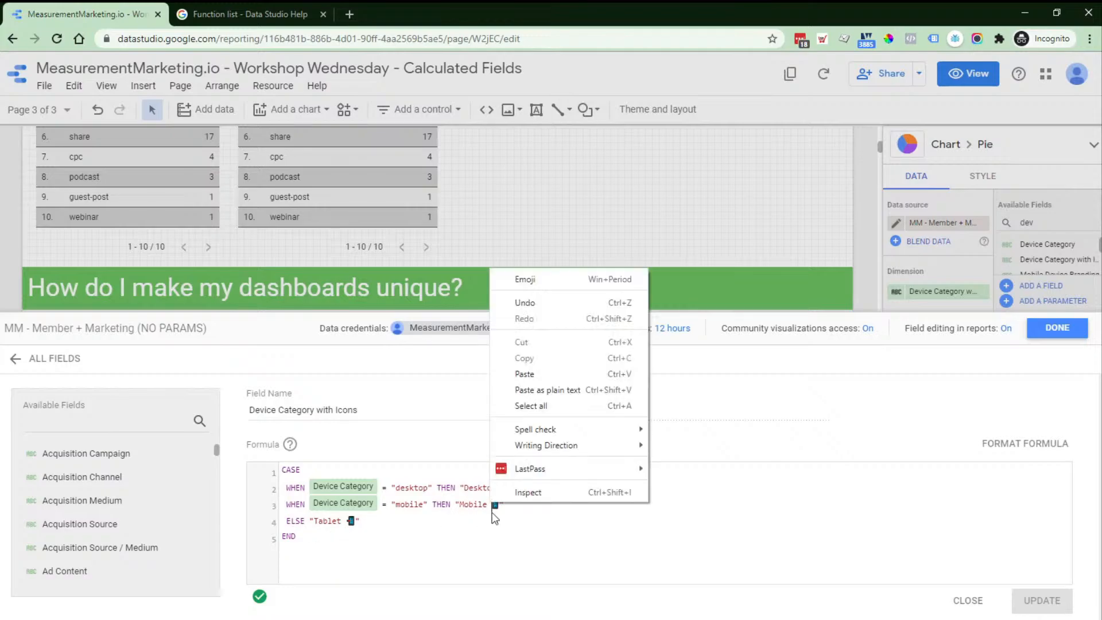
click(533, 279)
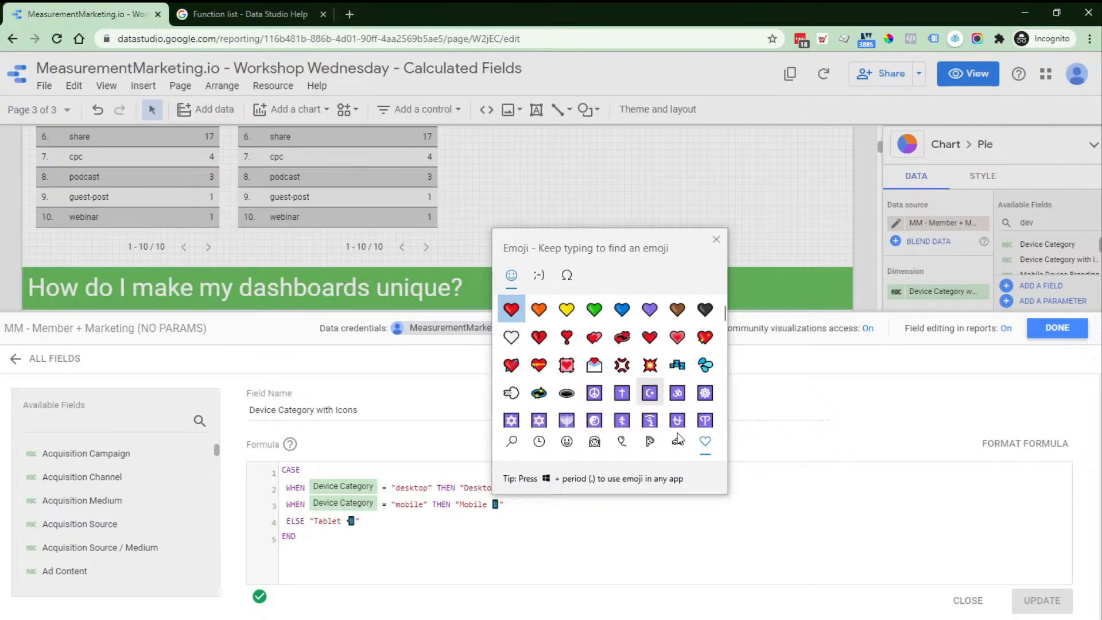
scroll(644, 356, down, 2)
scroll(658, 375, down, 5)
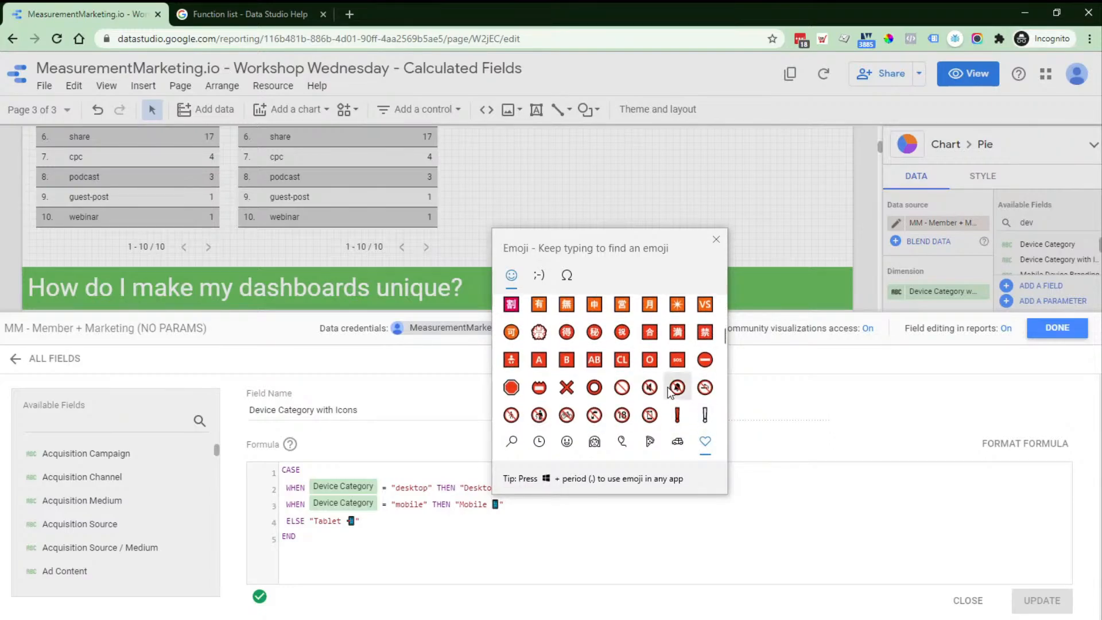
scroll(661, 378, up, 7)
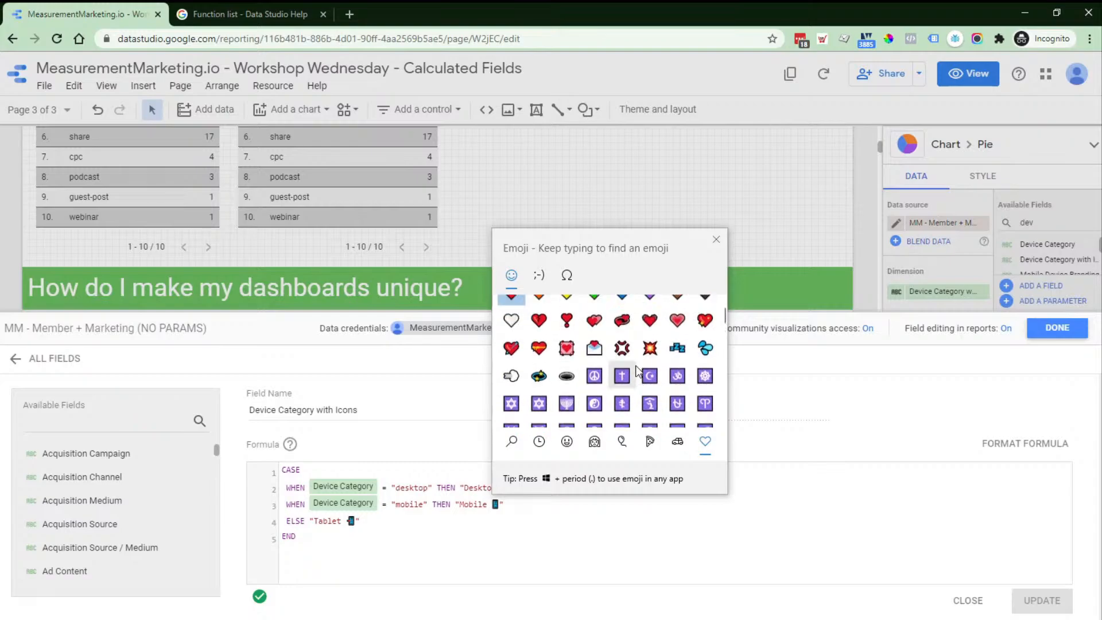
click(568, 310)
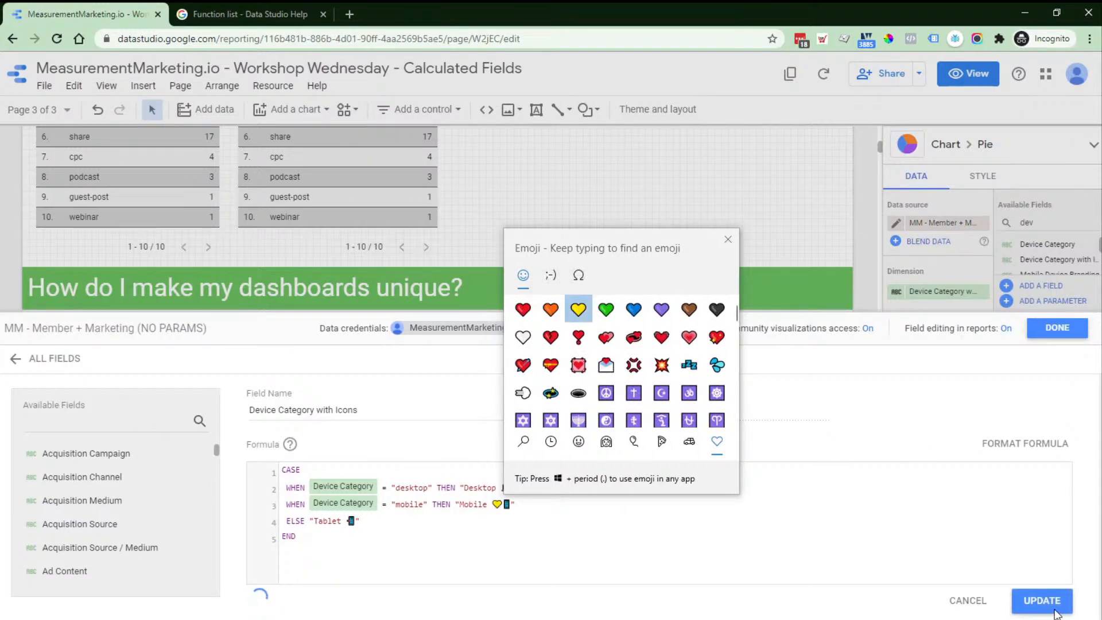
click(1054, 608)
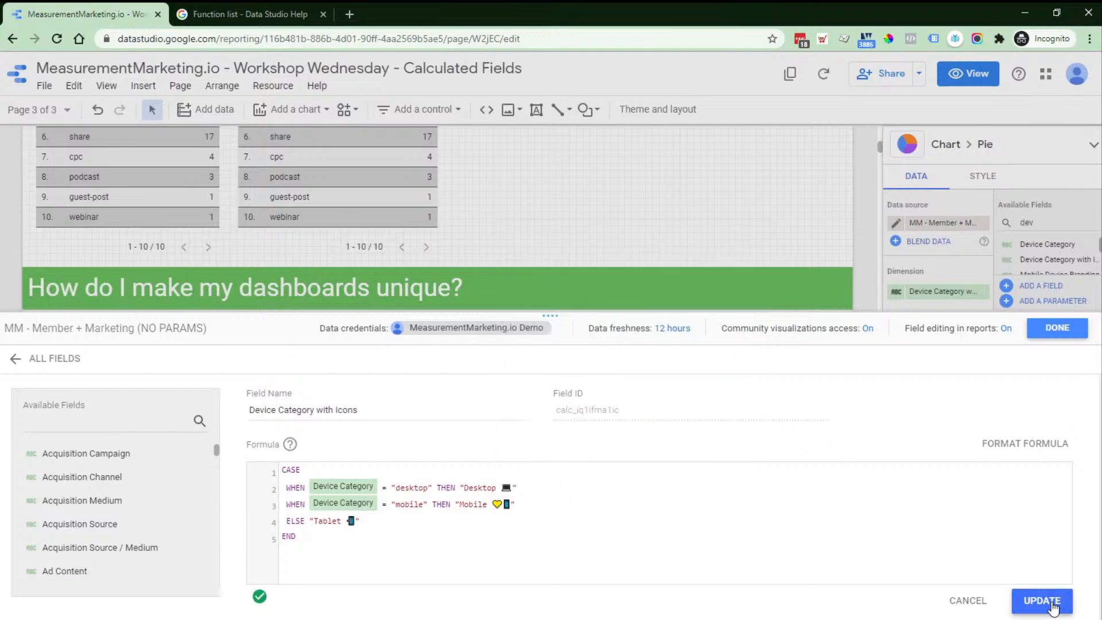
Step: Update the Device Category with Icons field and examine the emoji labels in the pie chart's legend behind the field editor
click(1054, 607)
drag(560, 314, 559, 425)
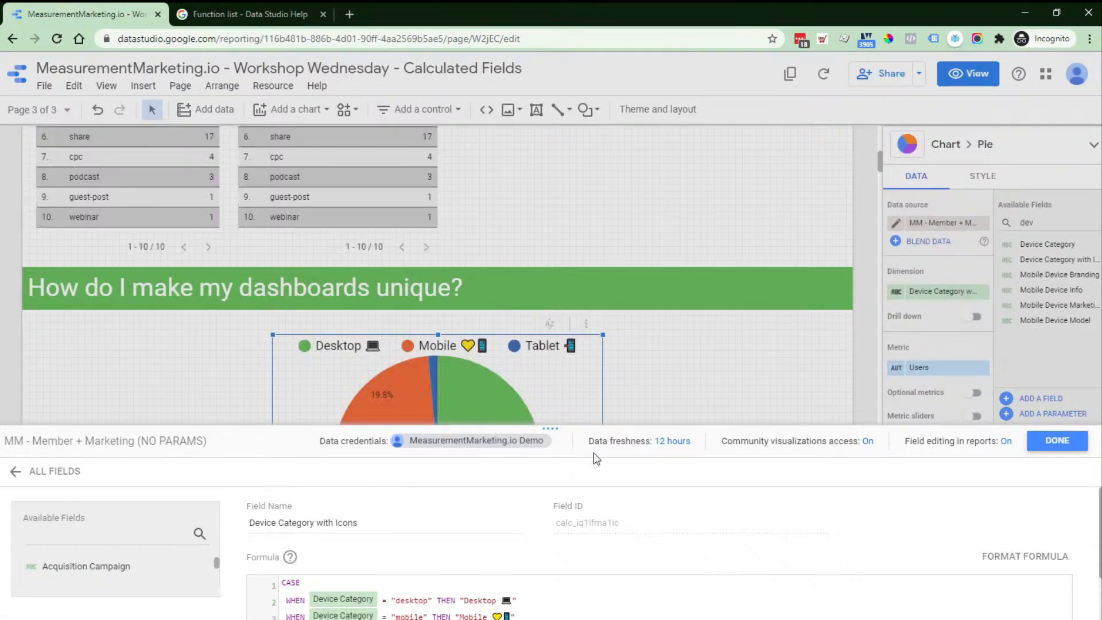
drag(550, 428, 556, 286)
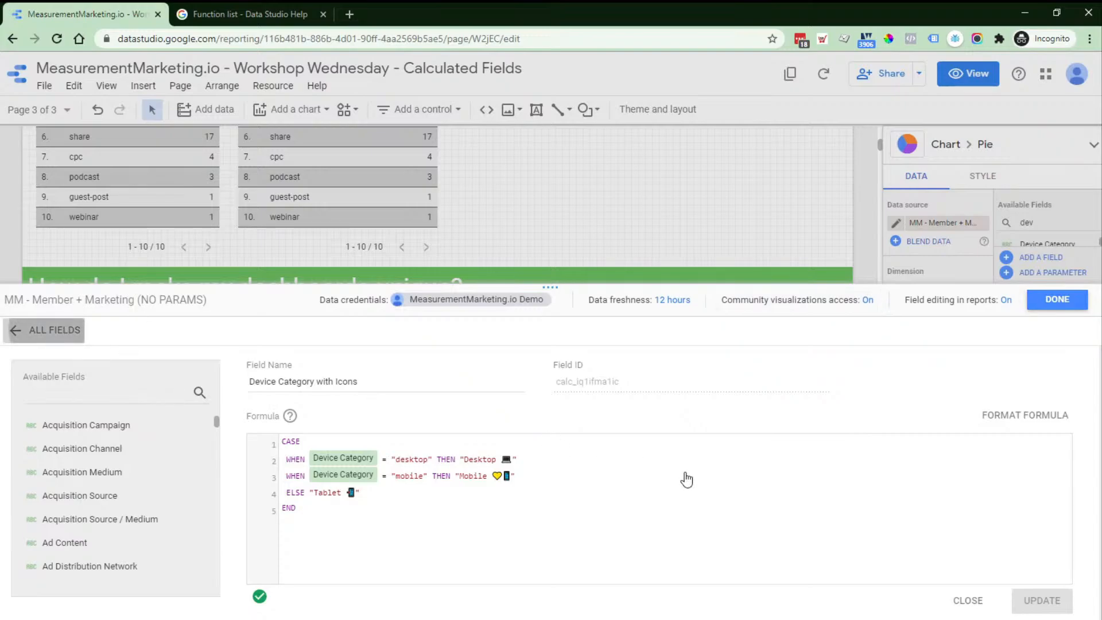
Step: Start a new calculated field, try beginning its formula with "case" and a second line, and clear that text
click(922, 333)
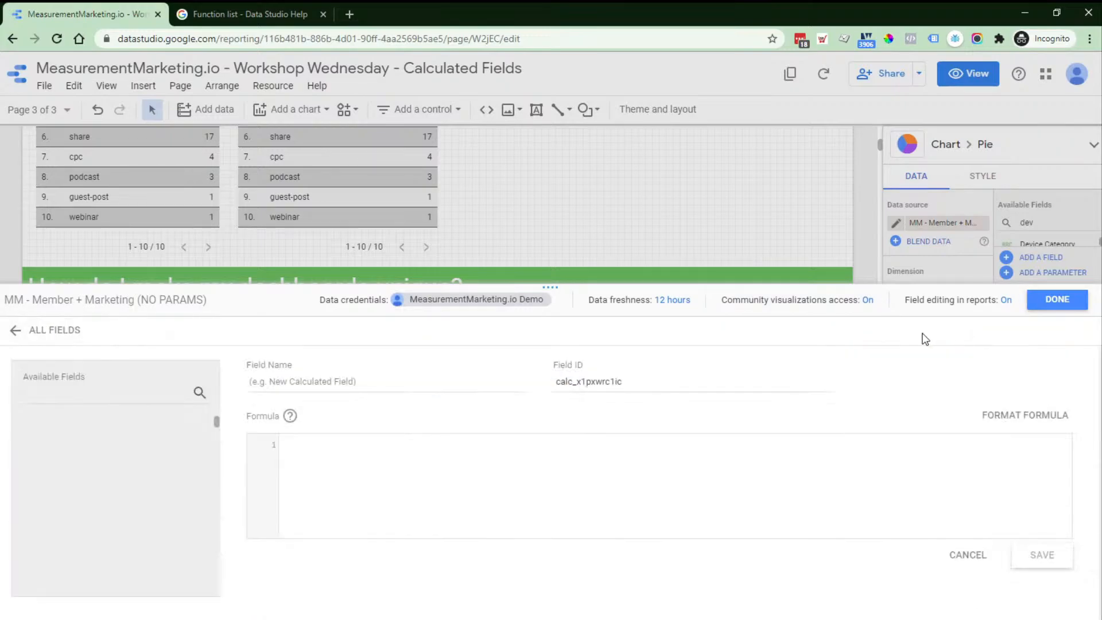
text(c)
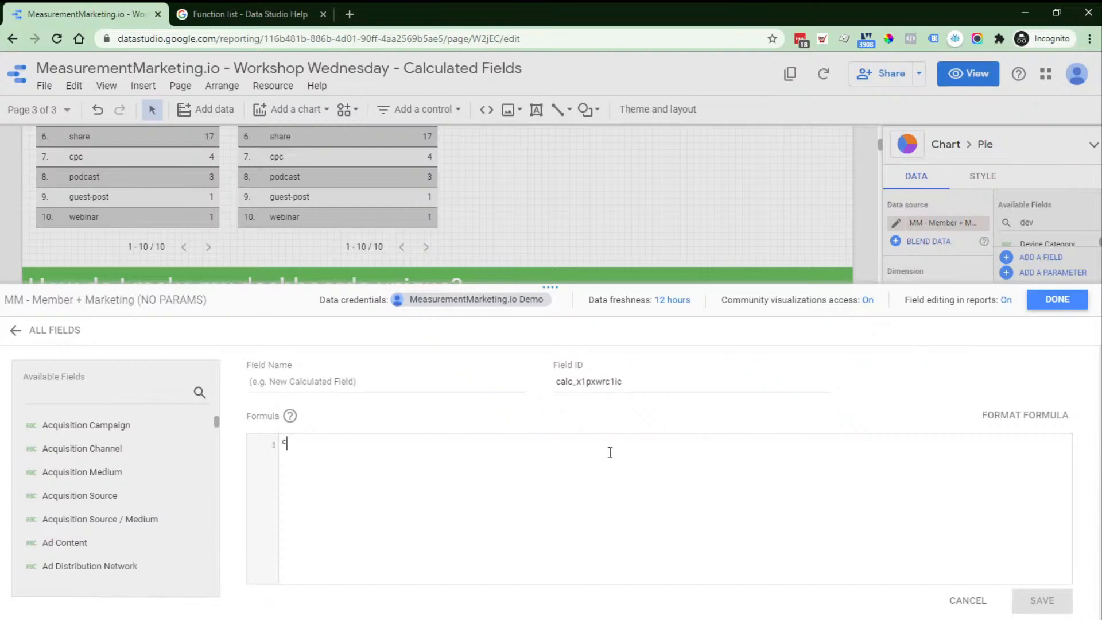
text(as)
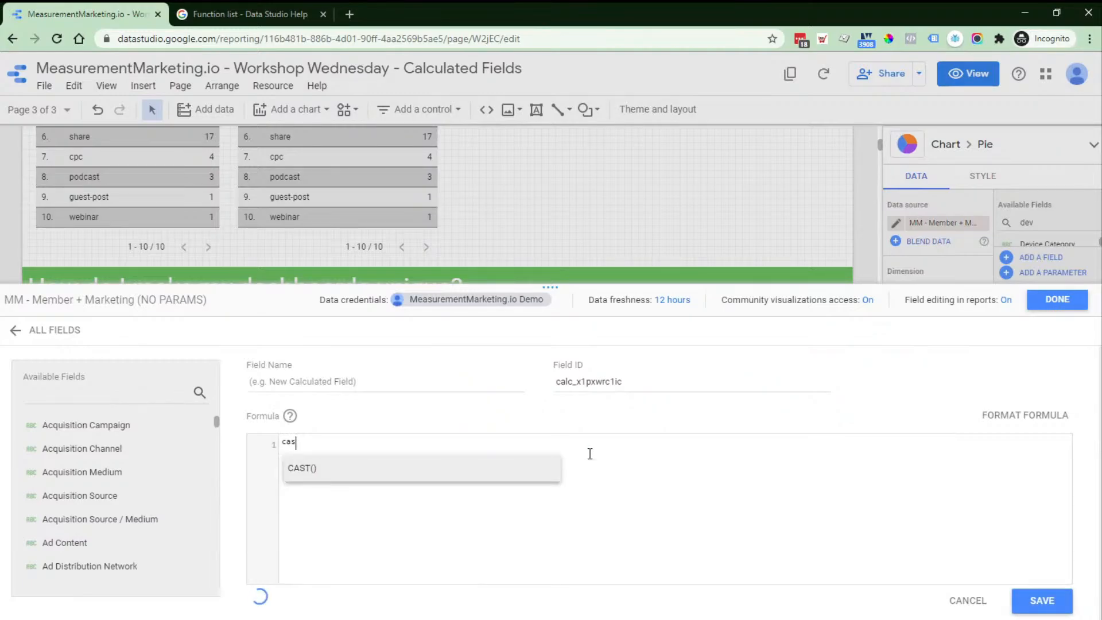
text(e)
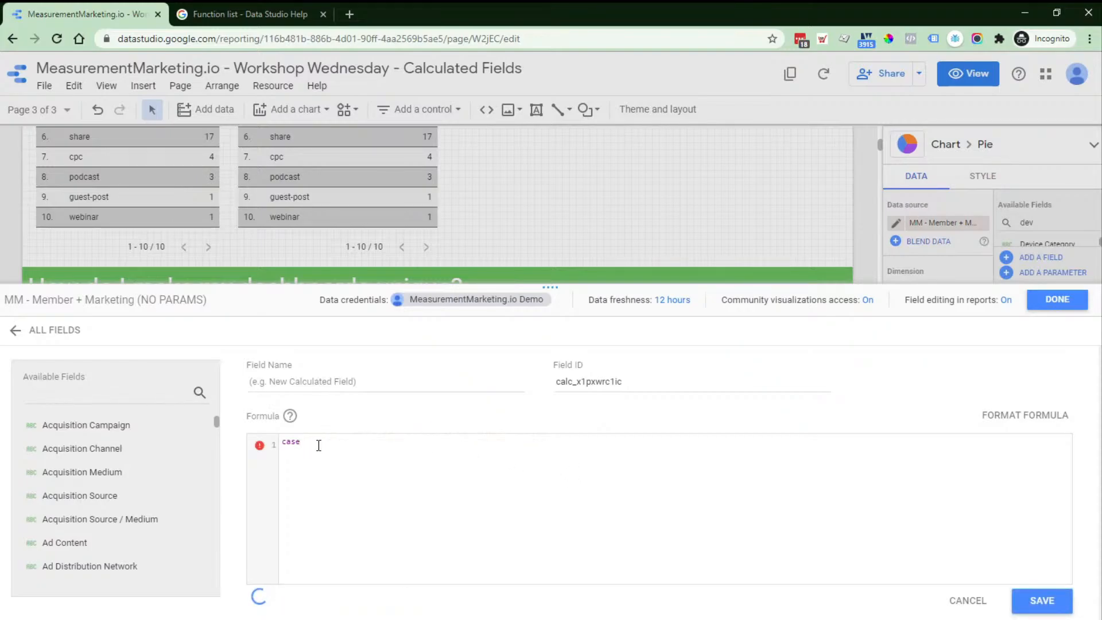
key(Return)
text(when)
key(BackSpace)
key(BackSpace)
key(BackSpace)
key(BackSpace)
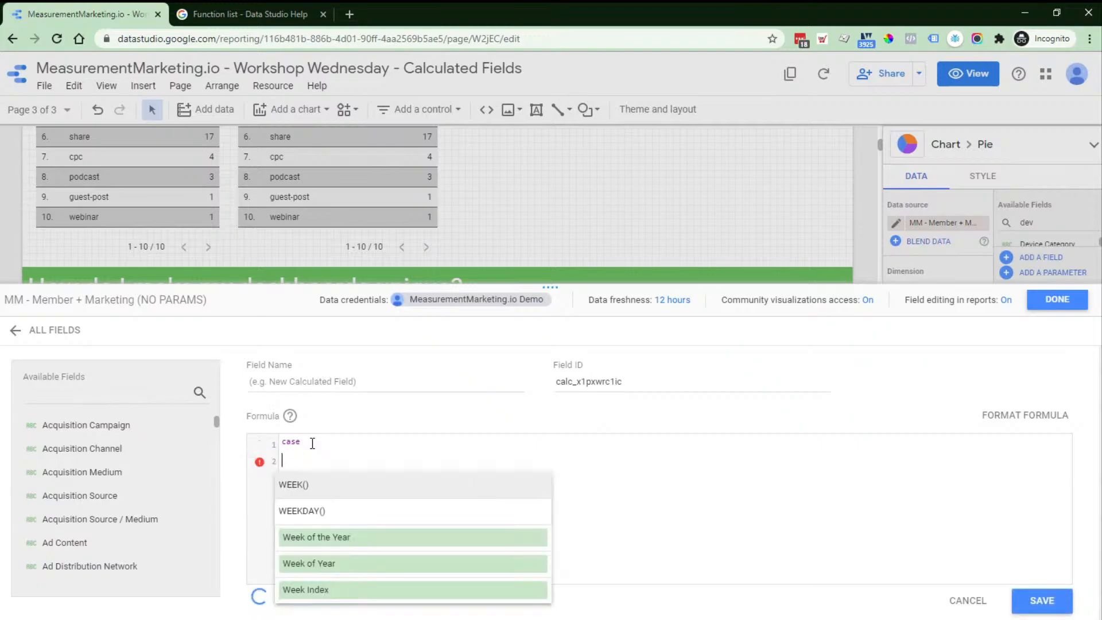
key(BackSpace)
key(BackSpace)
key(BackSpace)
key(BackSpace)
key(BackSpace)
key(BackSpace)
Step: Insert the IF function into the new field's formula, read its argument description and dismiss the description
text(if)
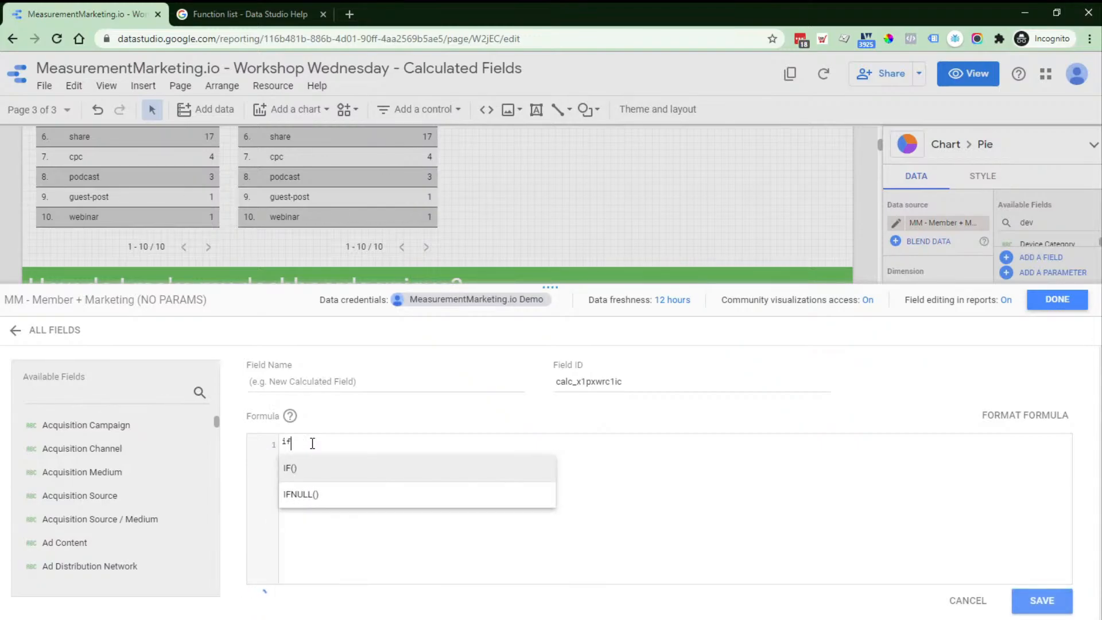
click(330, 479)
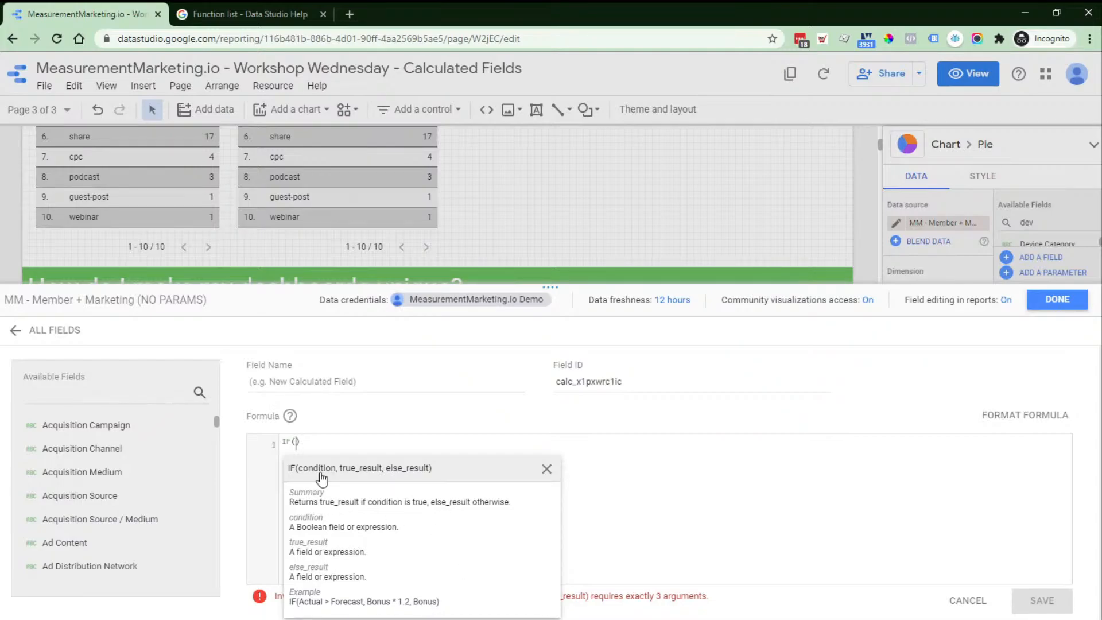
click(616, 474)
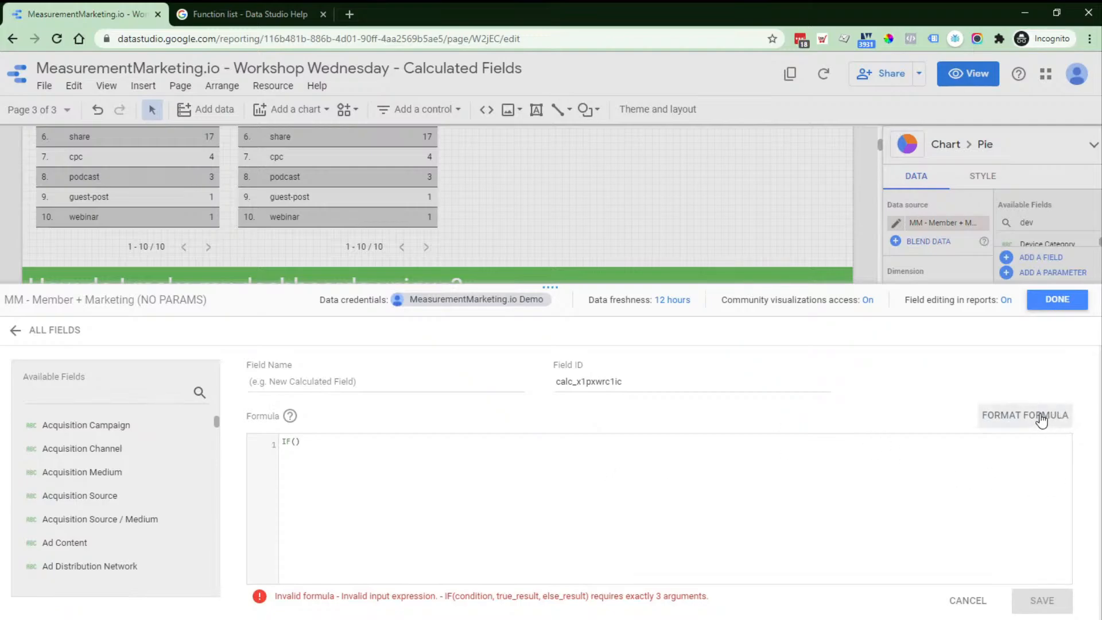
Step: Open the formula help and search it for "date" and for "week"
click(290, 416)
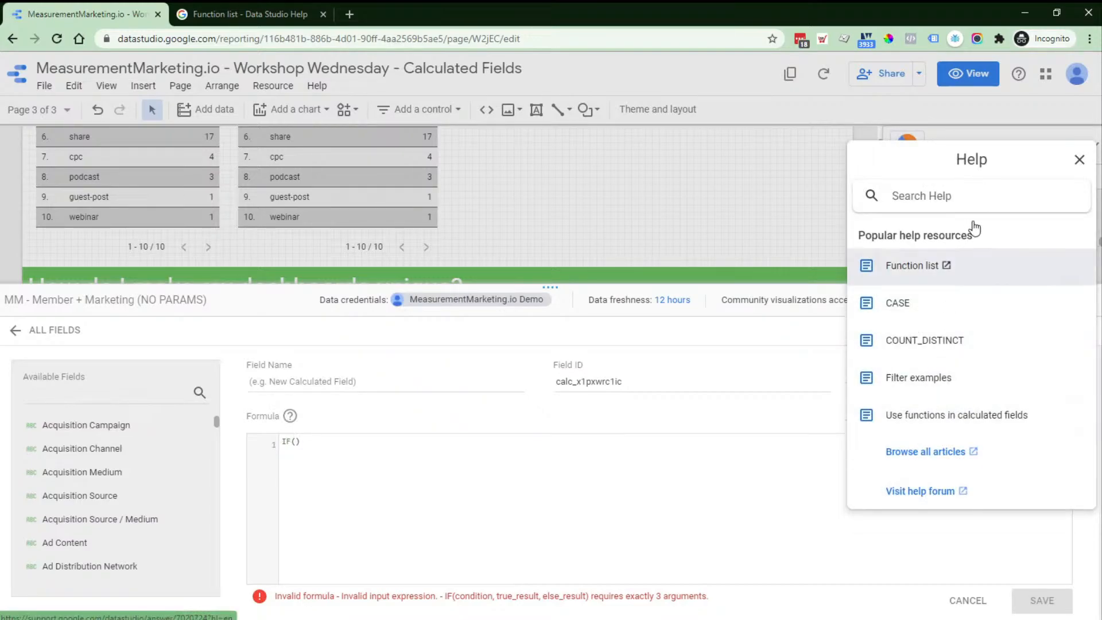
text(date)
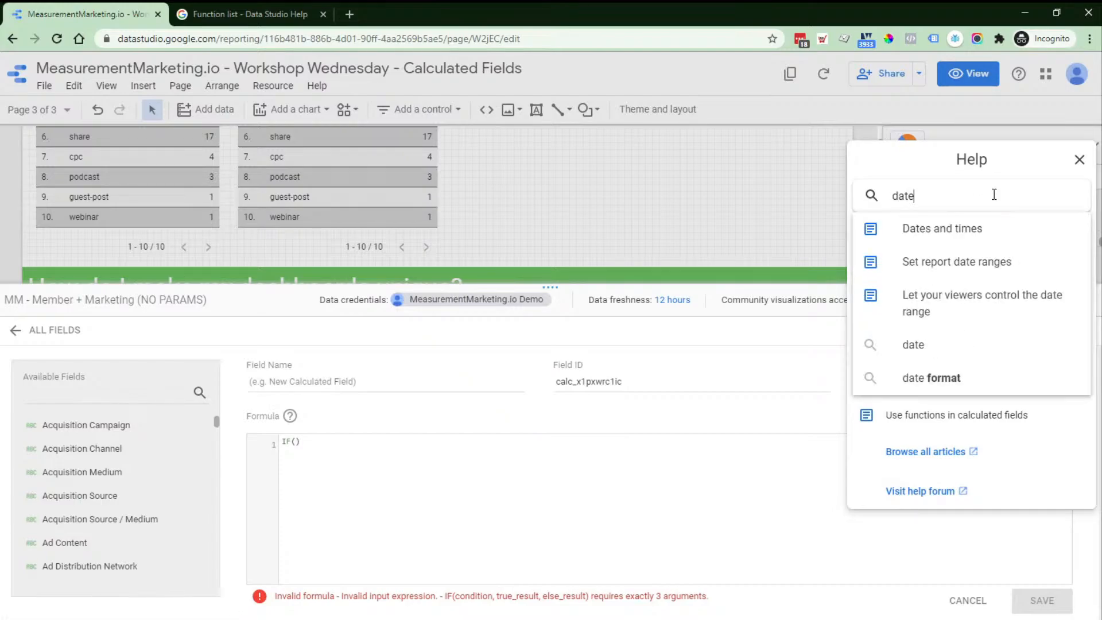
key(BackSpace)
key(BackSpace)
key(BackSpace)
key(BackSpace)
text(week)
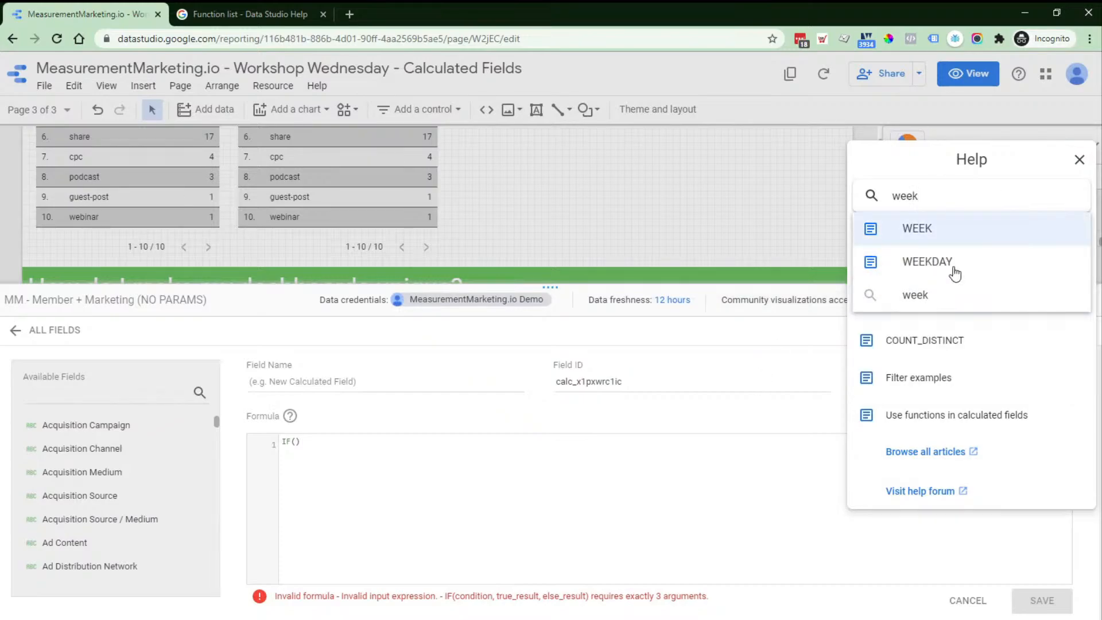
Step: Switch to the Function list page in Data Studio Help and examine its type, name, description and syntax columns, from Aggregation to Conditional functions
click(217, 4)
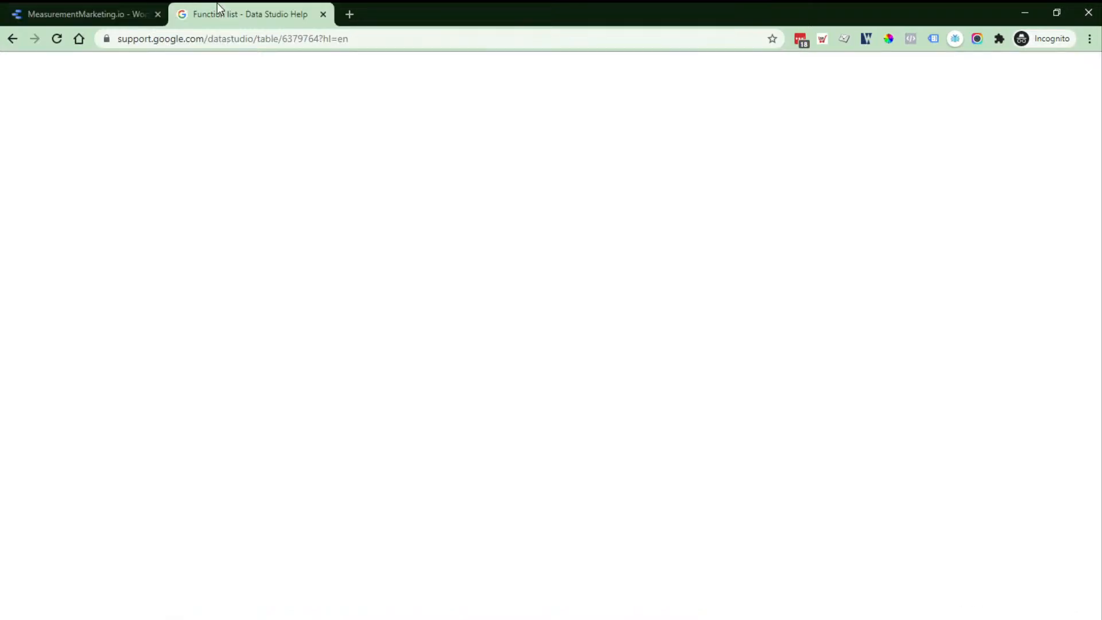
drag(120, 229, 323, 224)
scroll(544, 225, down, 2)
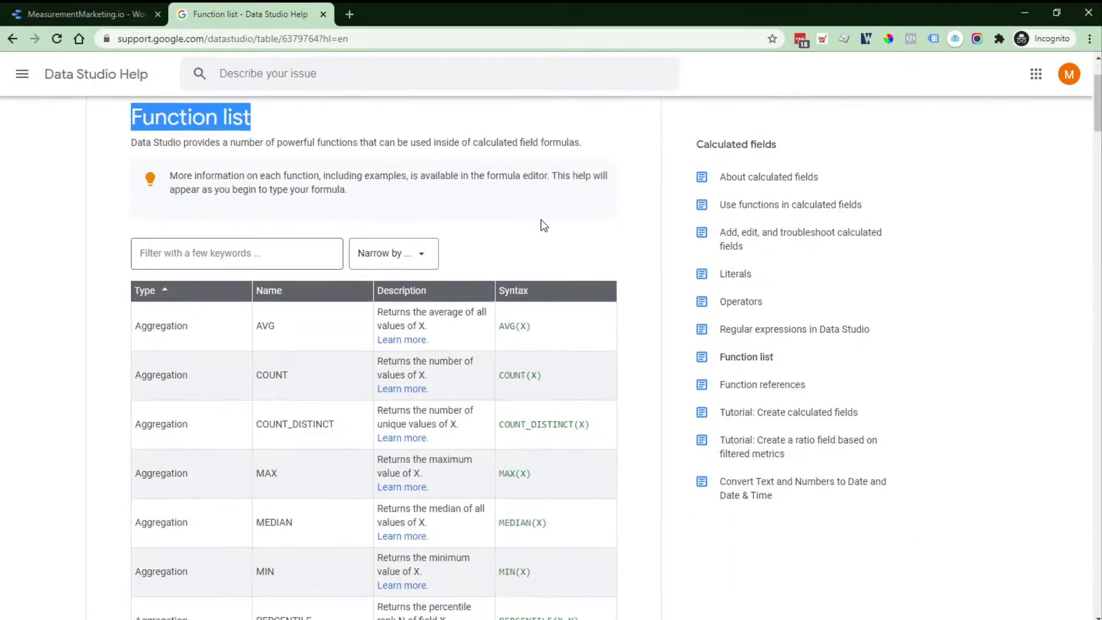
scroll(571, 208, down, 4)
scroll(569, 213, down, 2)
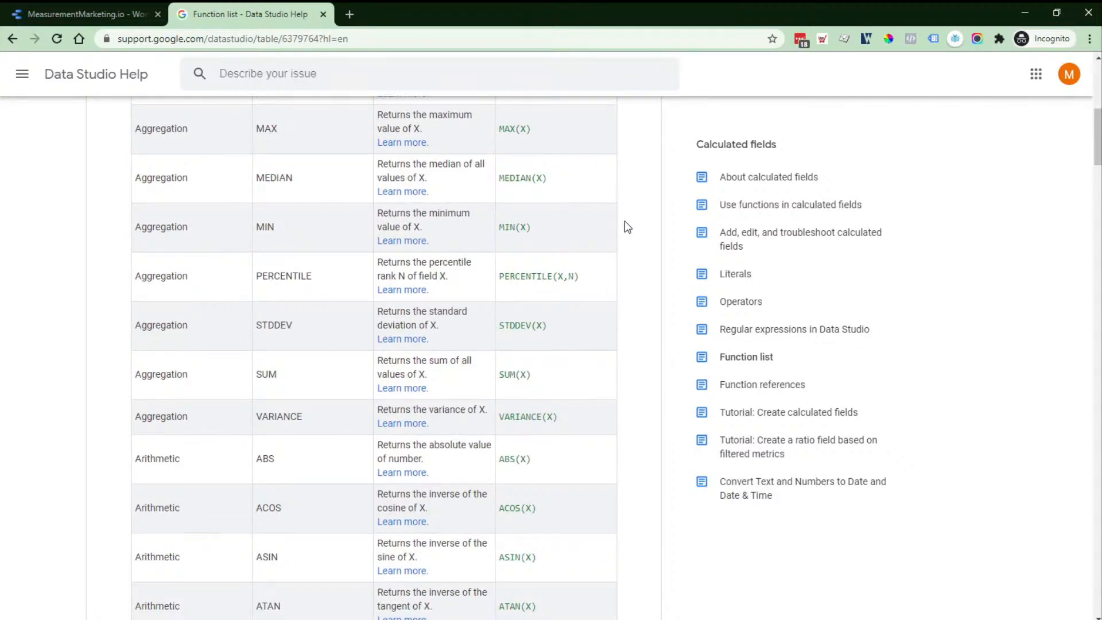
scroll(332, 257, up, 6)
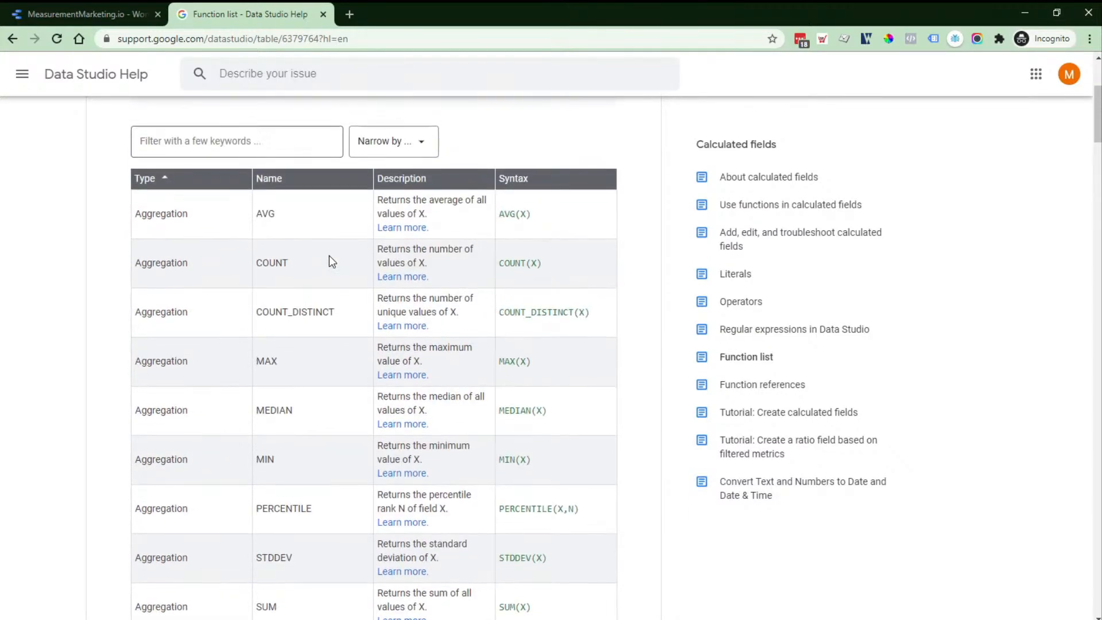
scroll(330, 253, down, 2)
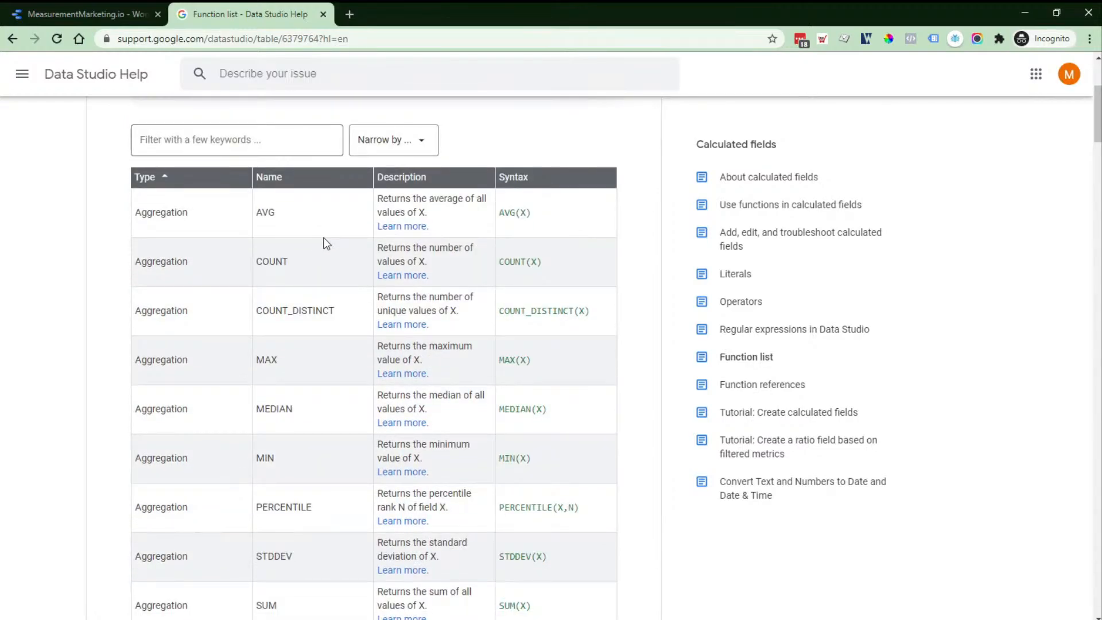
scroll(326, 243, down, 2)
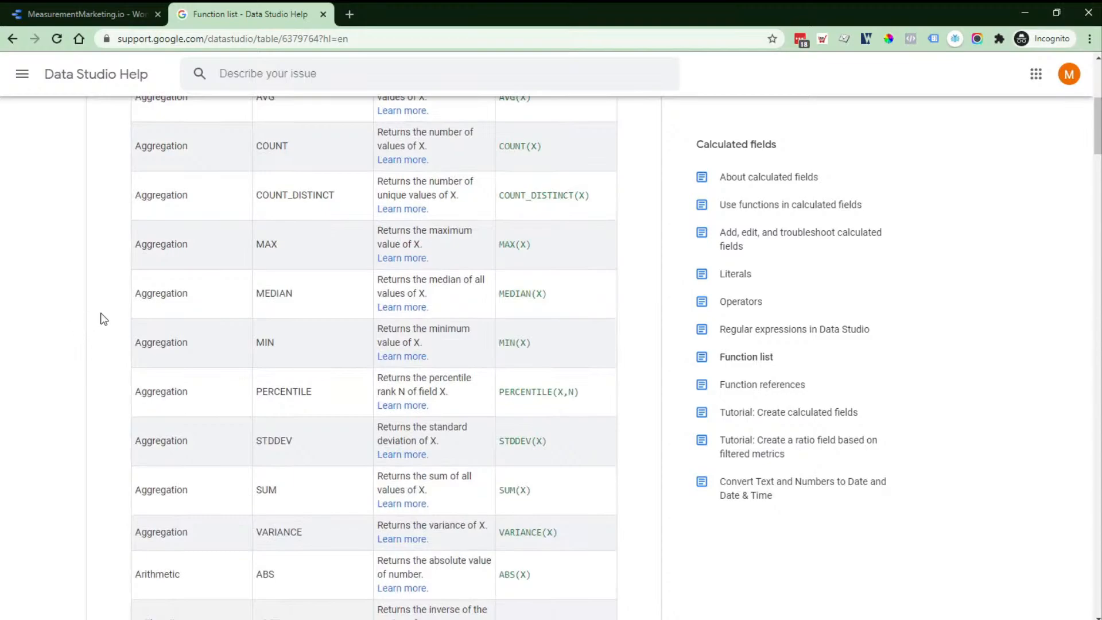
scroll(109, 312, down, 15)
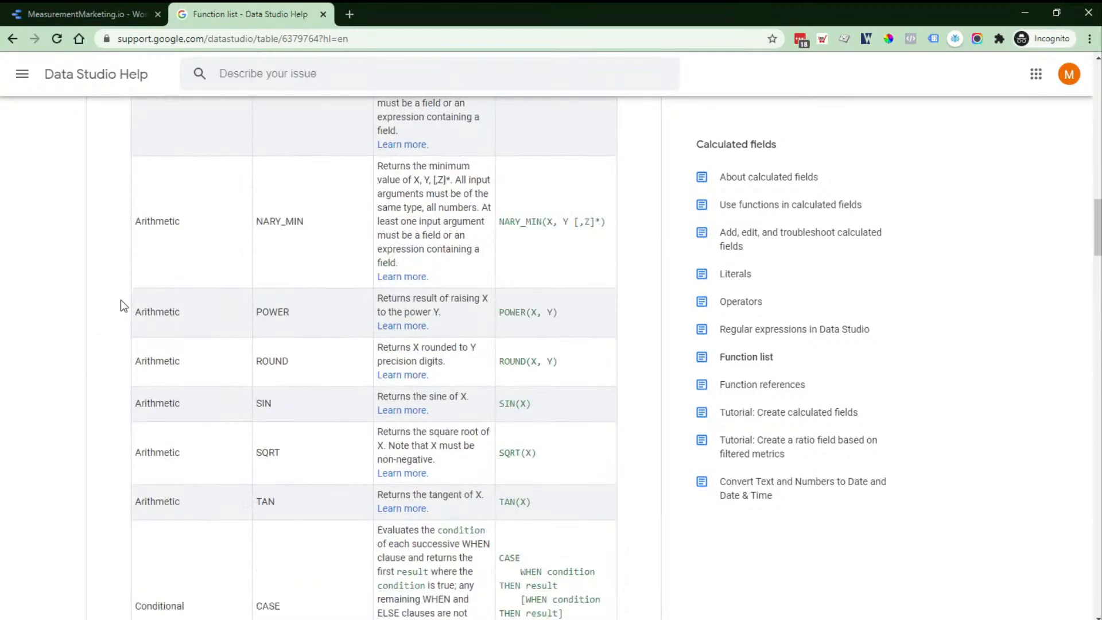
scroll(121, 300, down, 8)
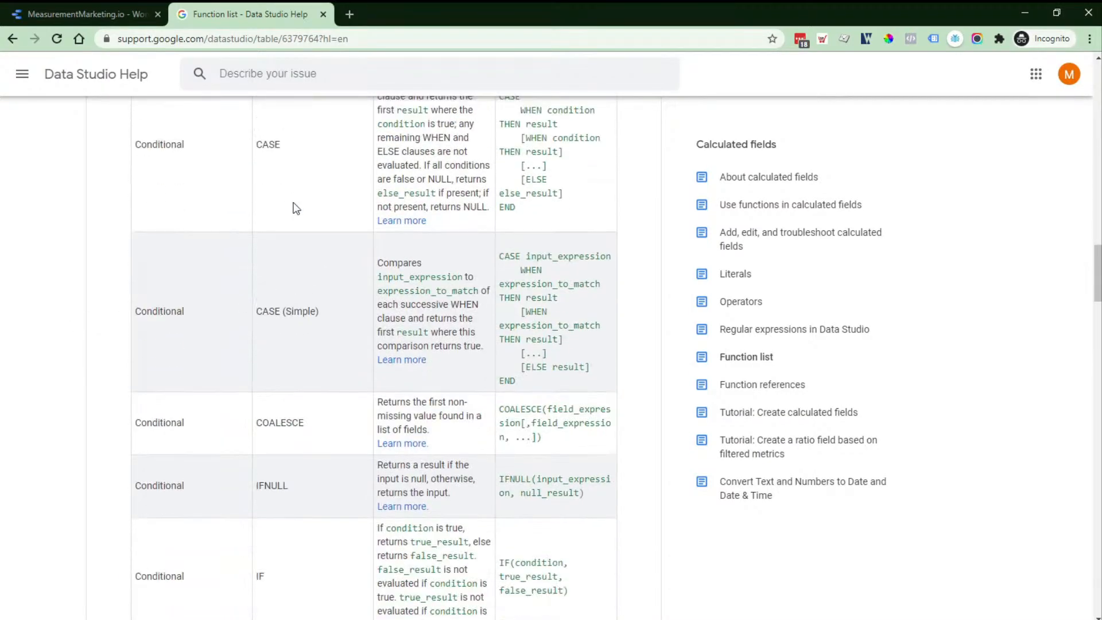
scroll(235, 390, up, 20)
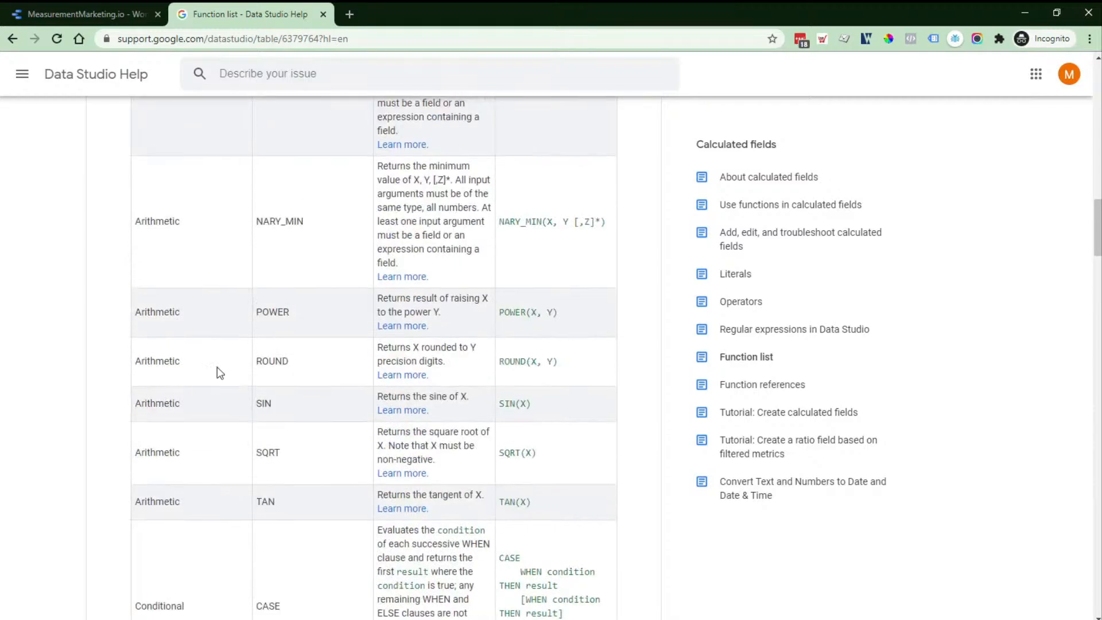
scroll(221, 360, down, 4)
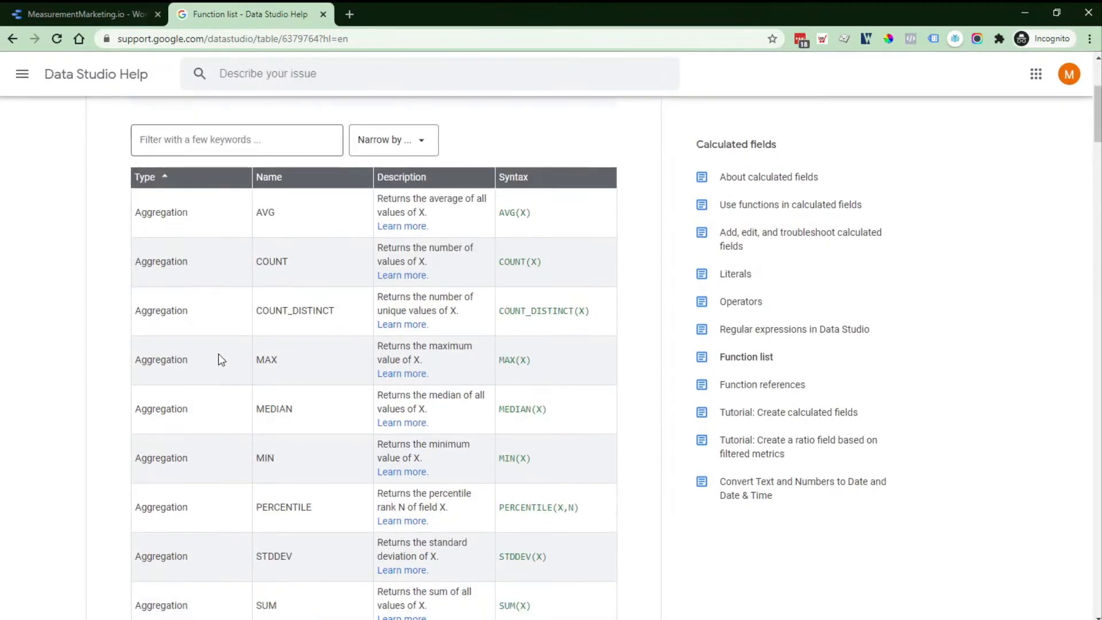
Step: Browse the function list by type and read the Conditional entries, including CASE, COALESCE, IFNULL, IF and NULLIF
click(184, 182)
scroll(244, 302, down, 15)
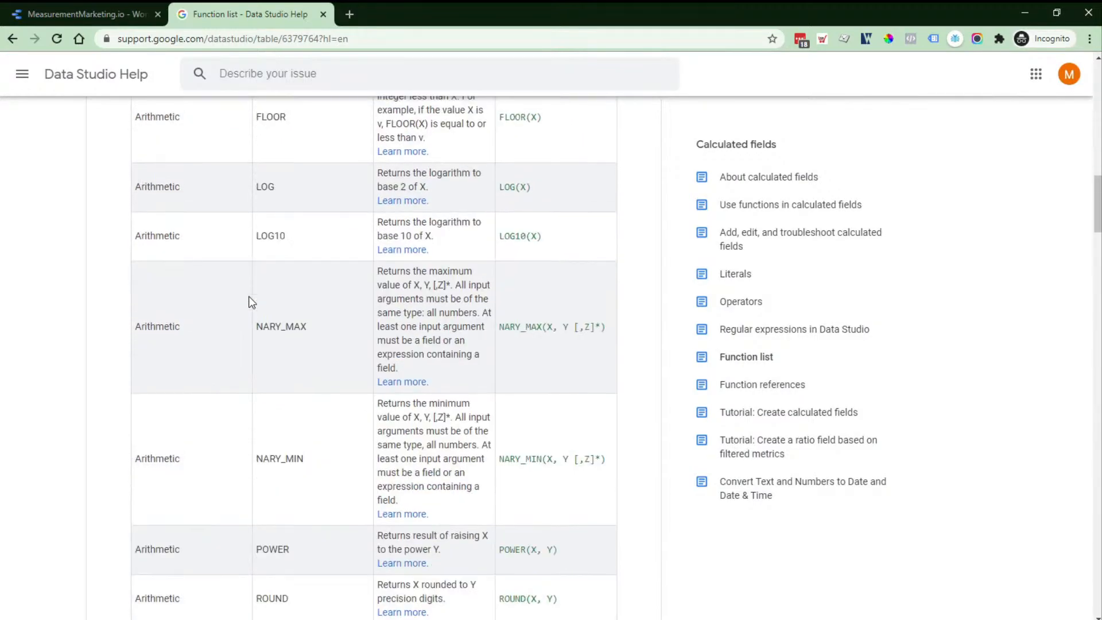
scroll(249, 296, down, 10)
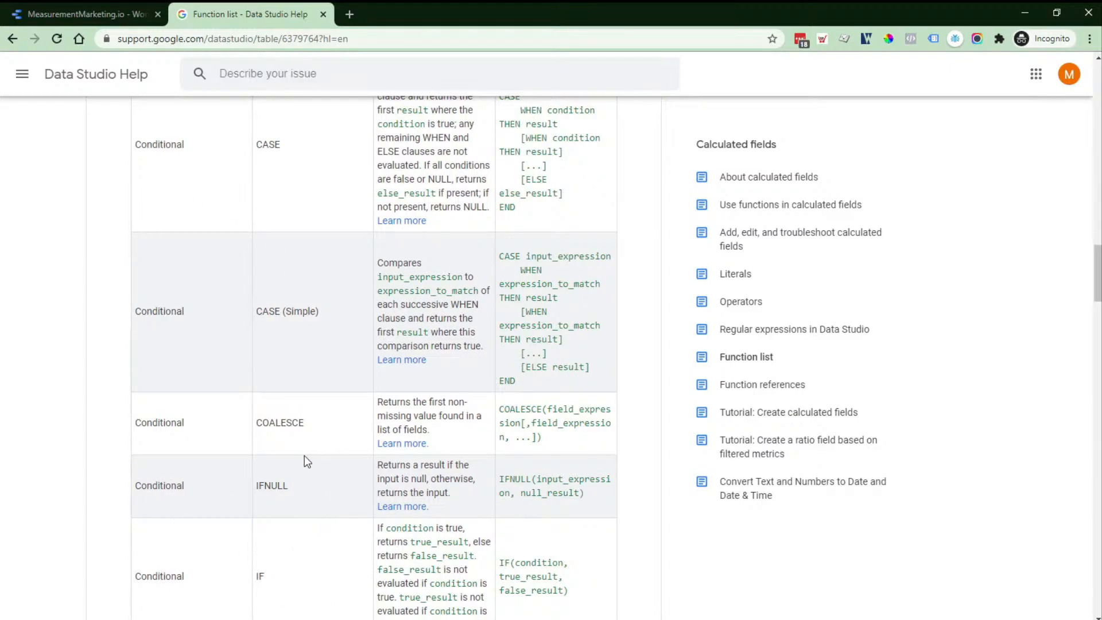
scroll(310, 440, down, 2)
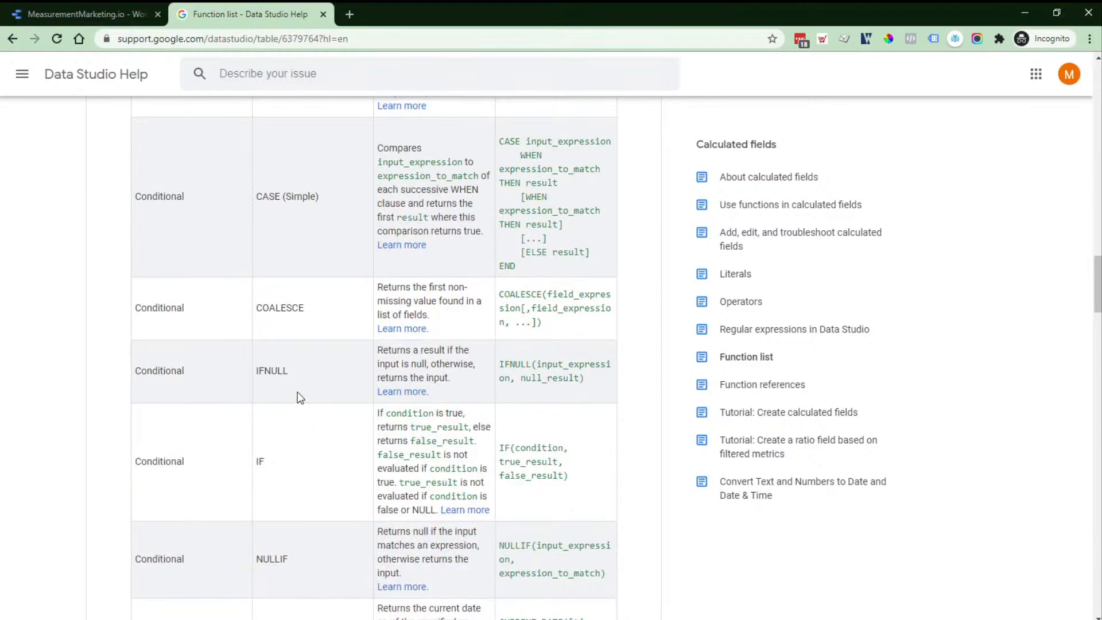
scroll(292, 397, down, 2)
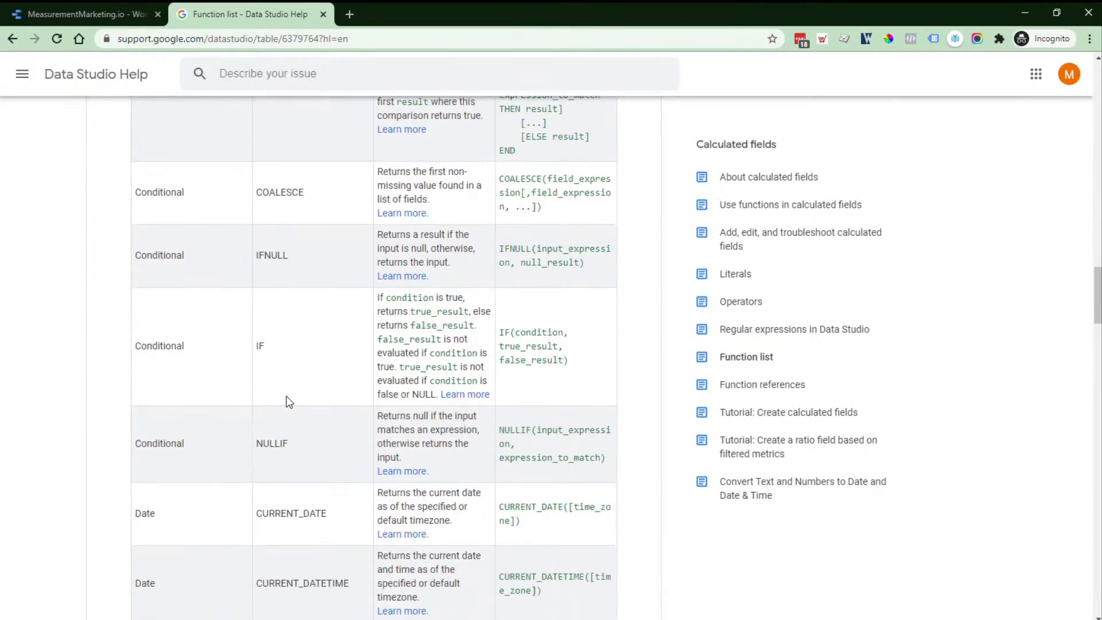
scroll(289, 402, up, 2)
scroll(290, 402, up, 2)
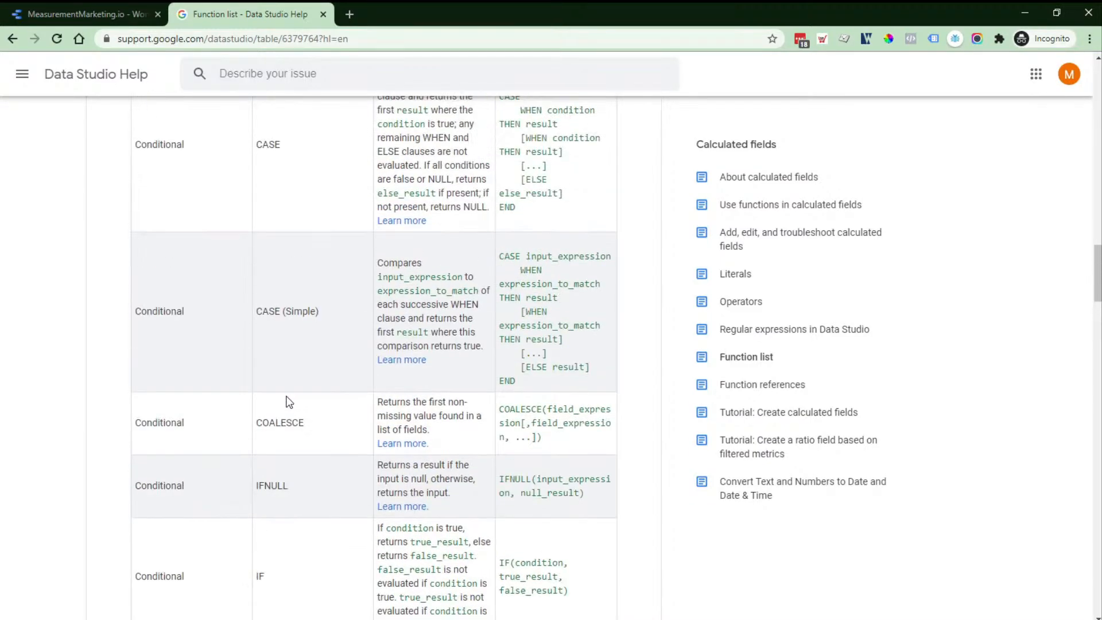
scroll(289, 402, up, 2)
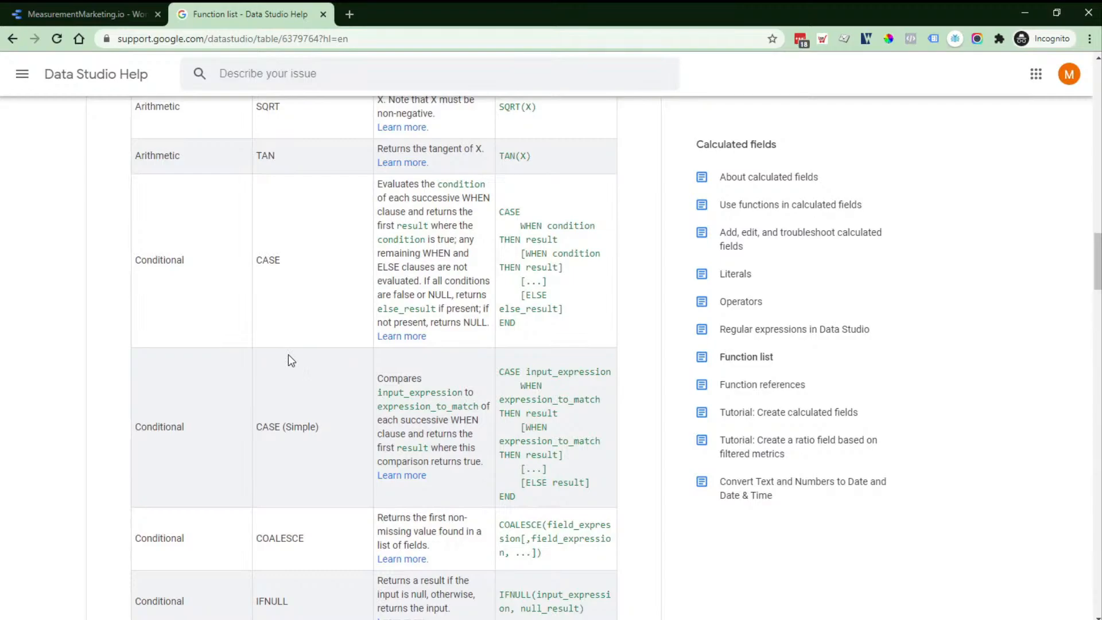
Step: Browse the remaining Conditional functions and examine the Date, Geo, Miscellaneous and Text functions with their descriptions and syntax
scroll(293, 353, down, 14)
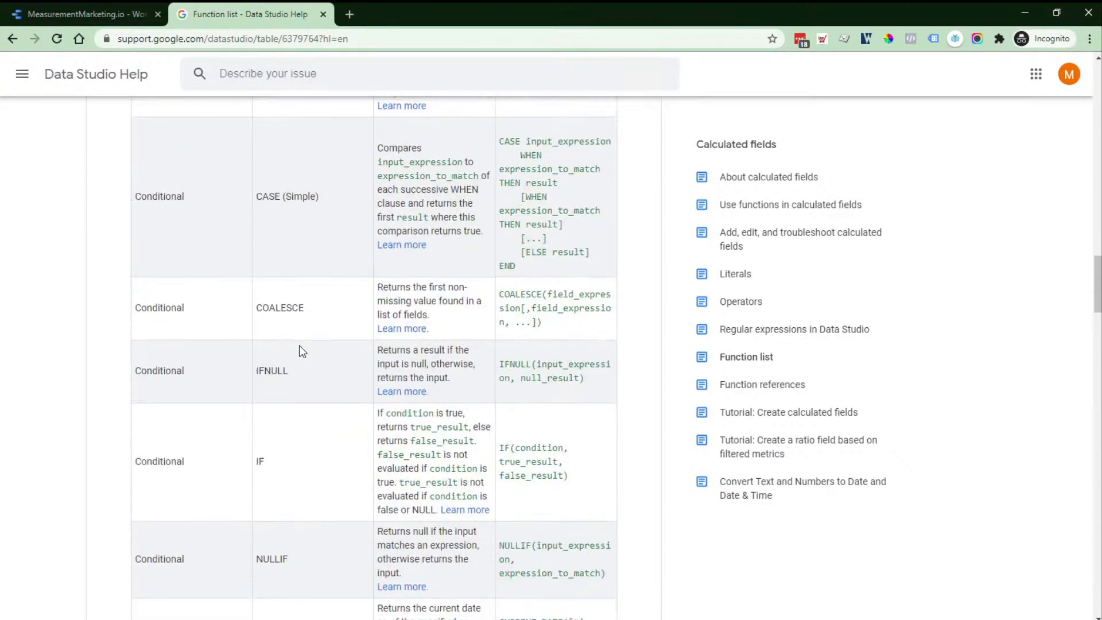
scroll(302, 351, down, 1)
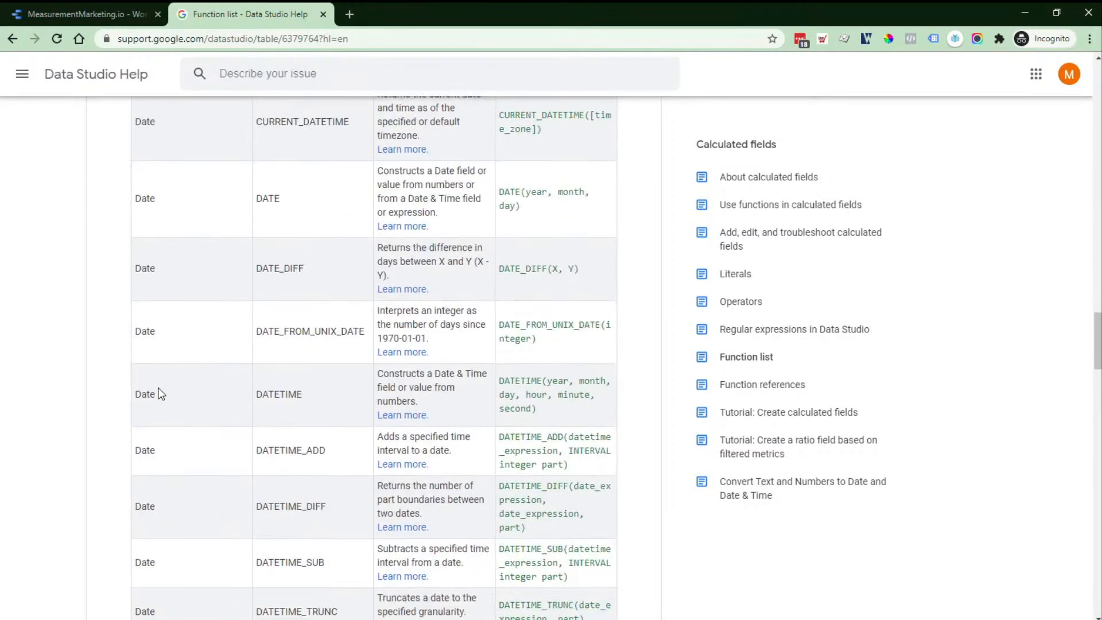
scroll(158, 388, down, 2)
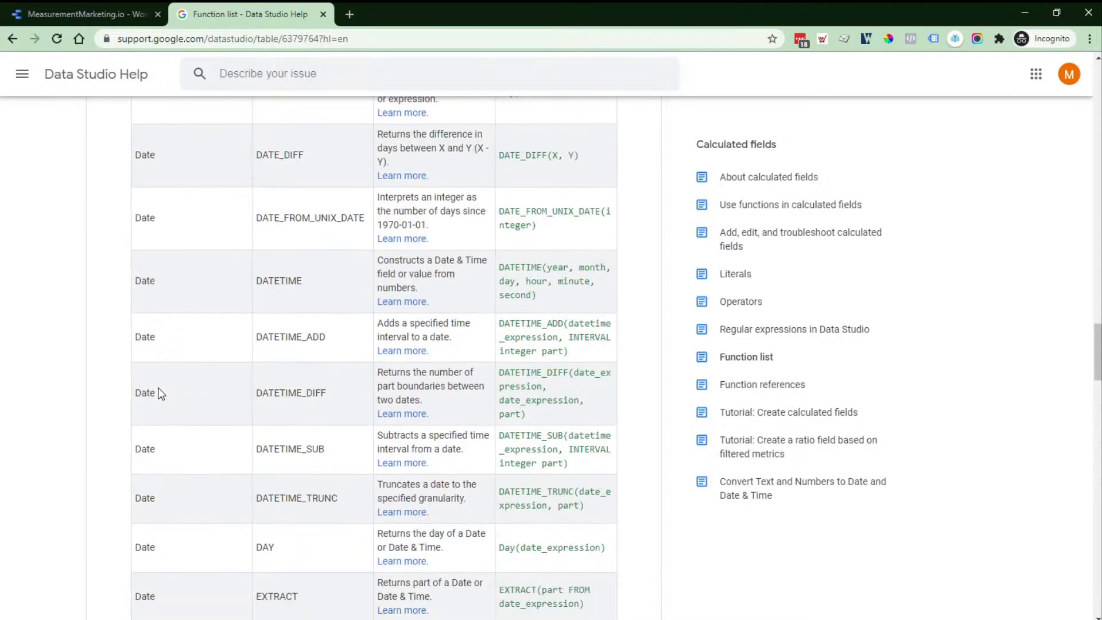
scroll(157, 388, up, 4)
scroll(285, 441, down, 2)
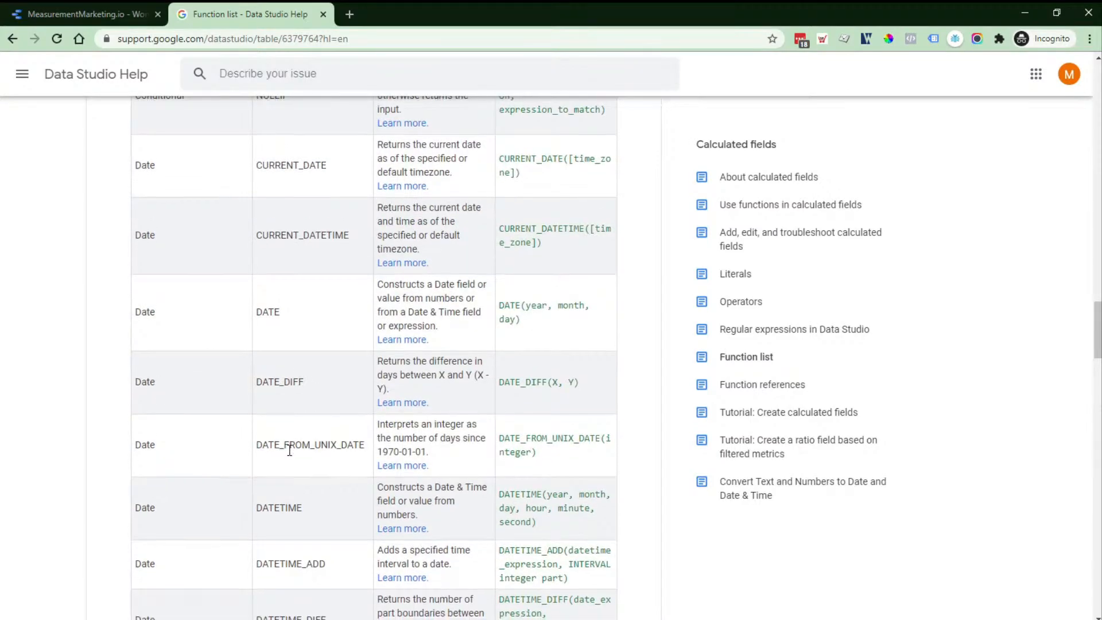
scroll(284, 441, down, 10)
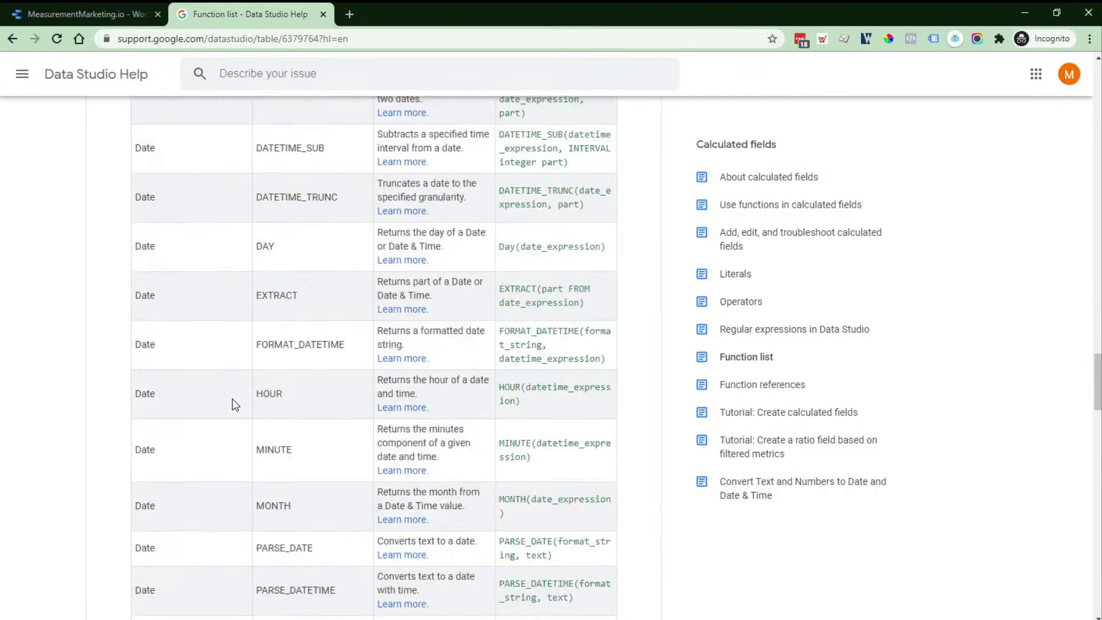
scroll(233, 396, down, 14)
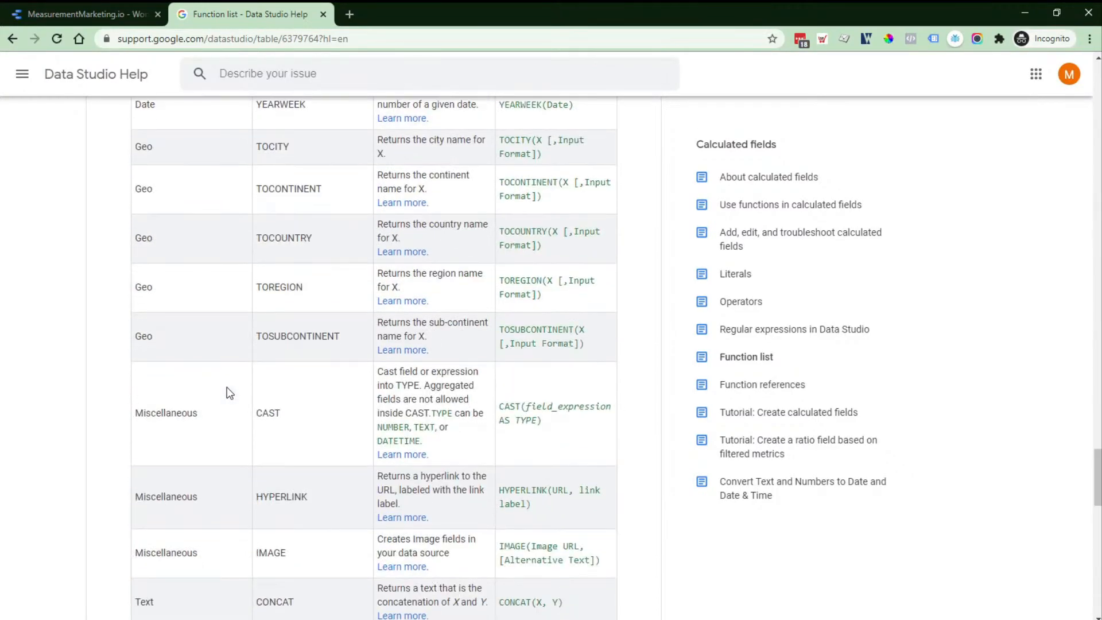
scroll(226, 387, down, 2)
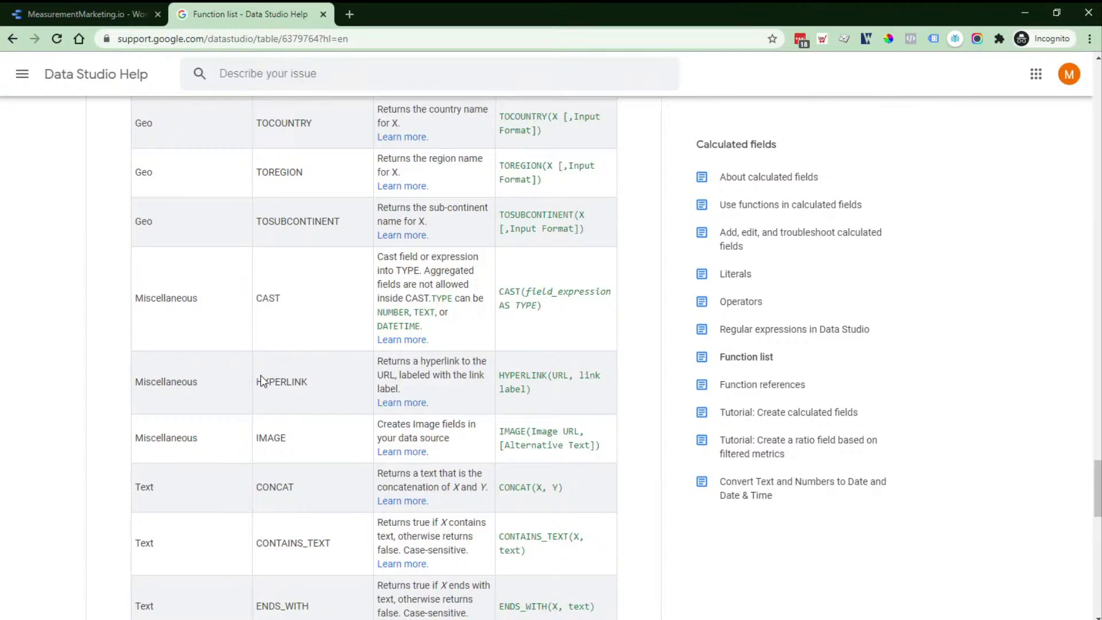
scroll(263, 376, down, 2)
scroll(264, 376, down, 2)
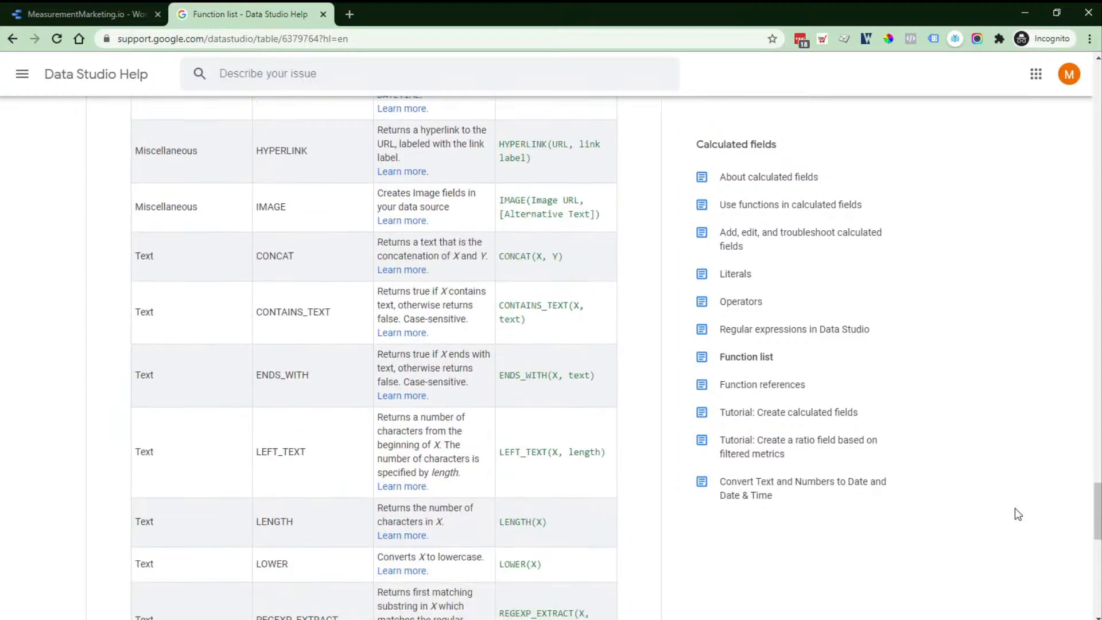
Step: Return to the start of the function list, highlight COUNT_DISTINCT and read through the Aggregation and Arithmetic functions
drag(1098, 526, 1047, 308)
scroll(326, 403, up, 8)
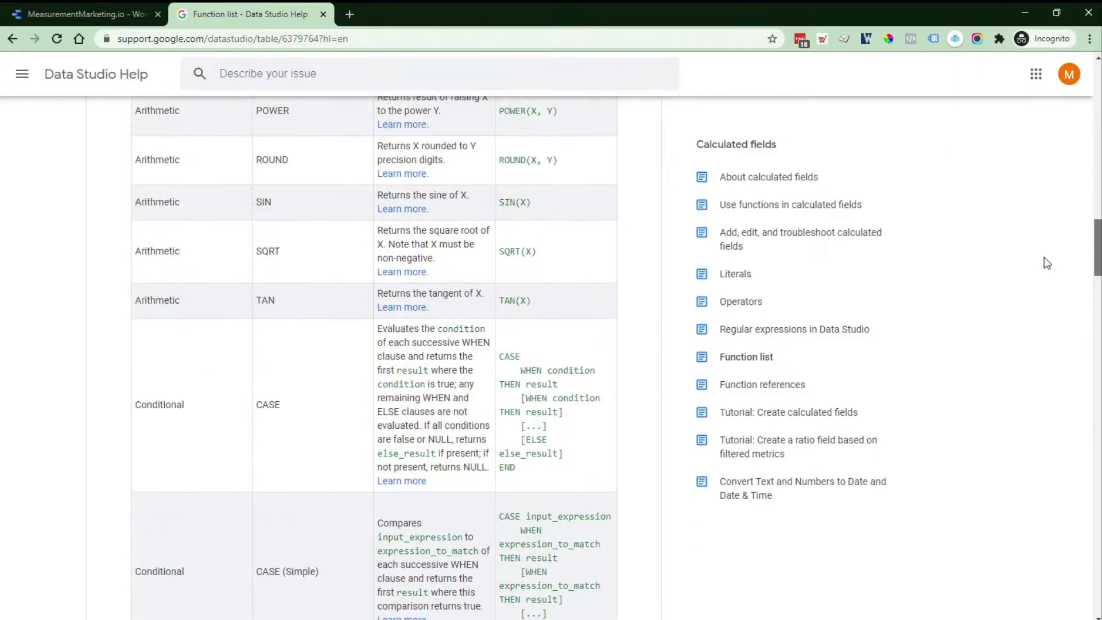
scroll(328, 408, up, 20)
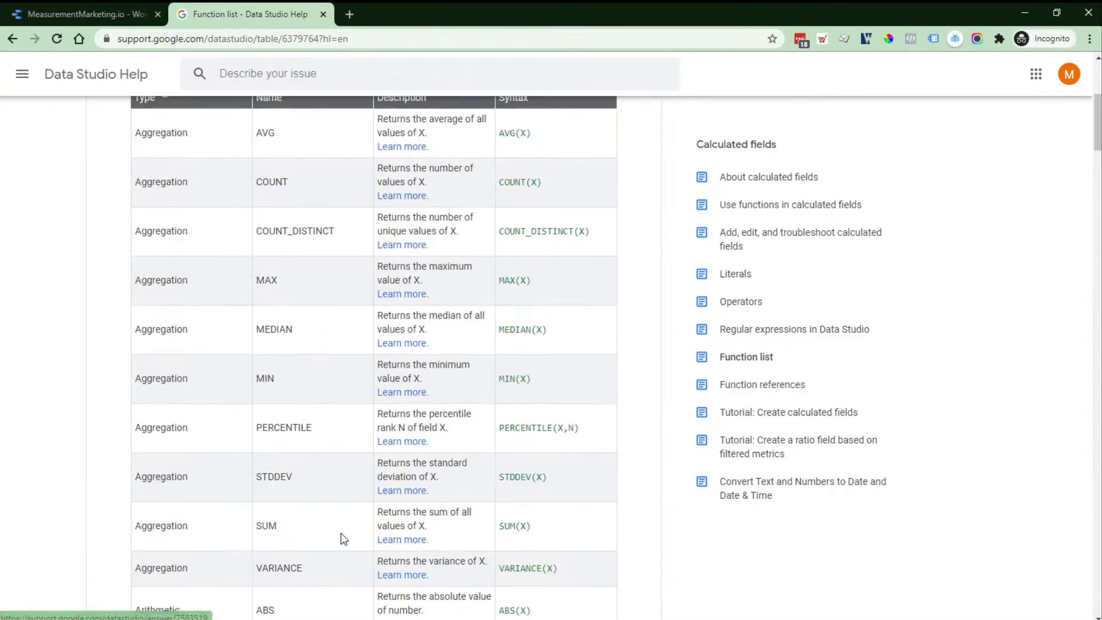
scroll(344, 537, up, 2)
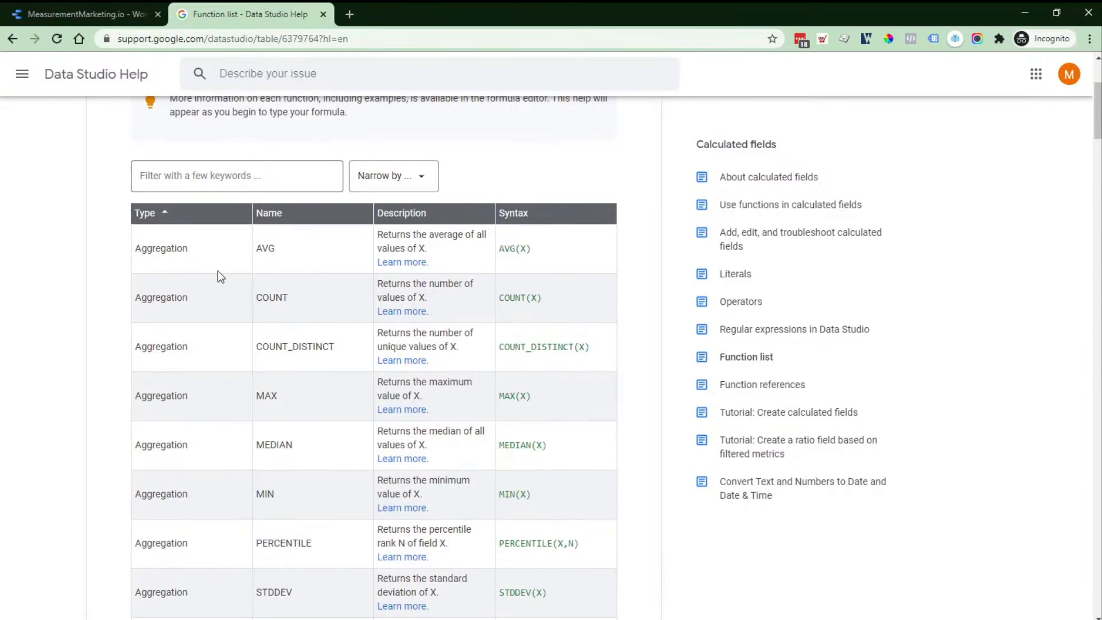
scroll(346, 213, down, 2)
drag(343, 244, 273, 236)
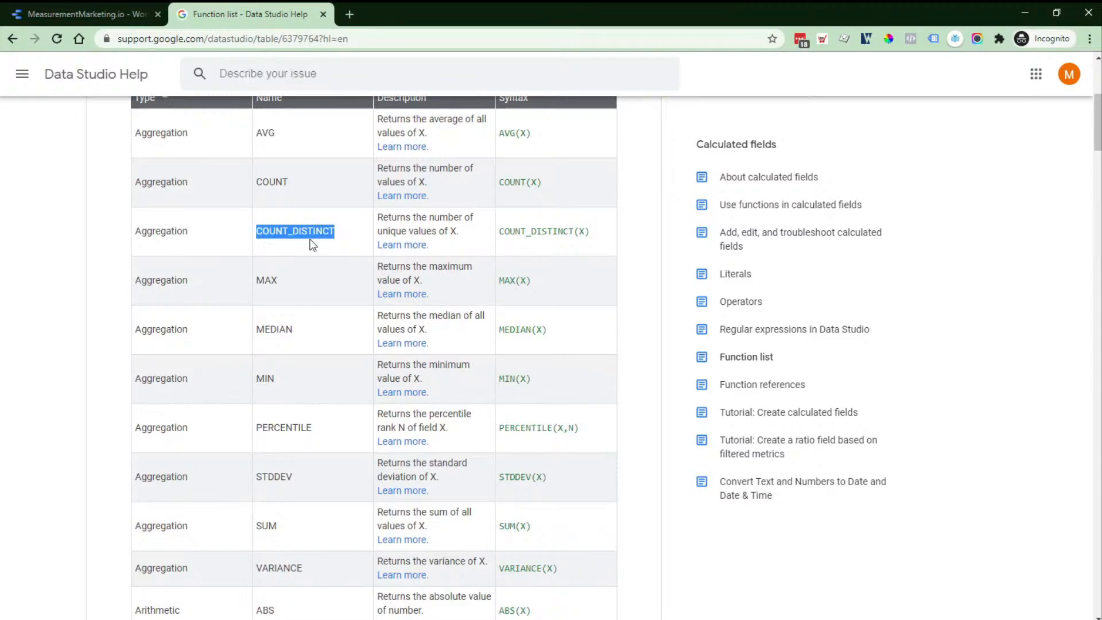
click(314, 230)
scroll(266, 356, down, 2)
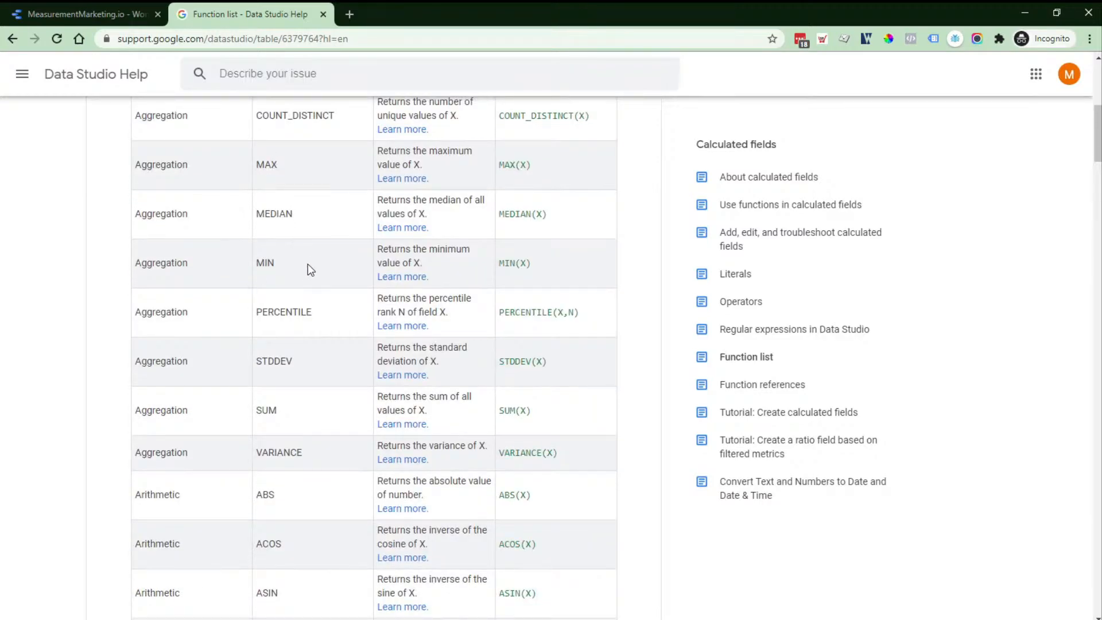
scroll(188, 401, down, 2)
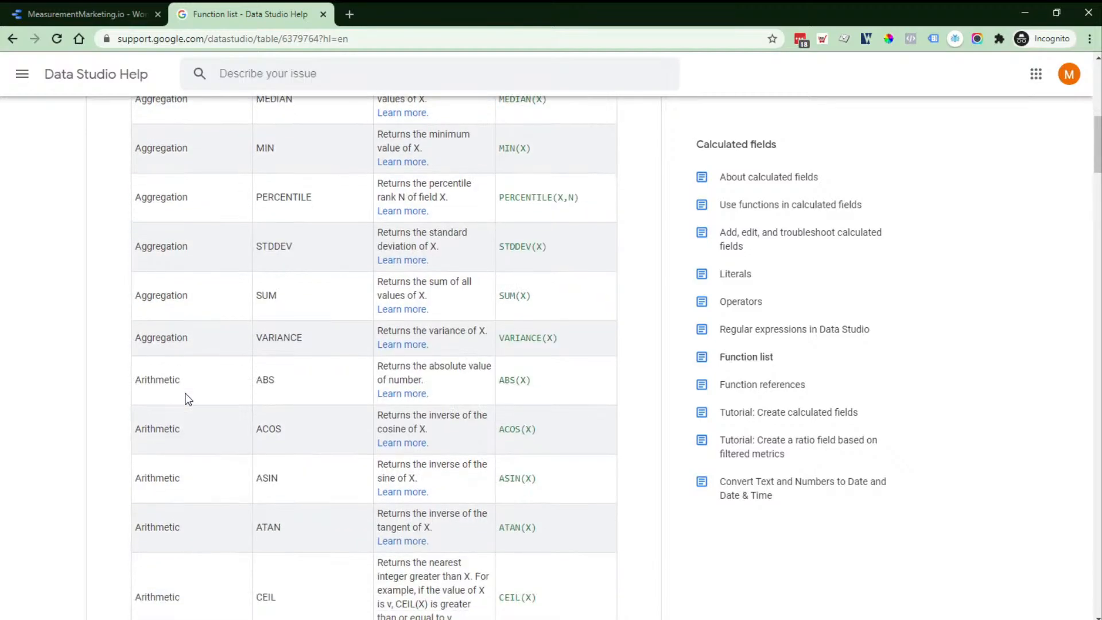
scroll(197, 394, down, 2)
scroll(214, 384, down, 4)
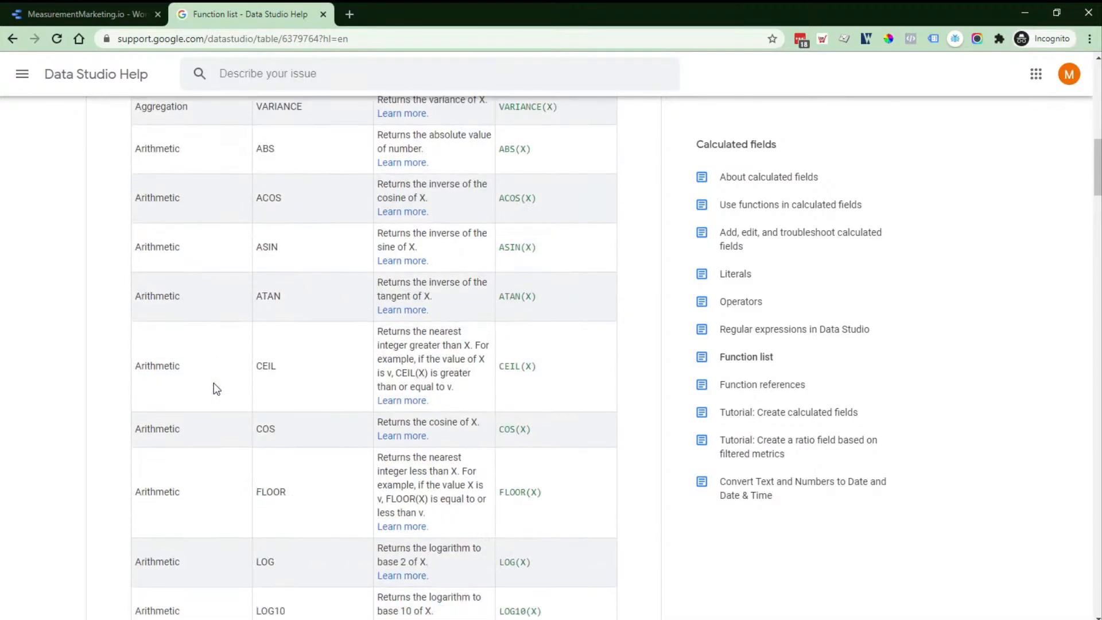
scroll(218, 380, down, 4)
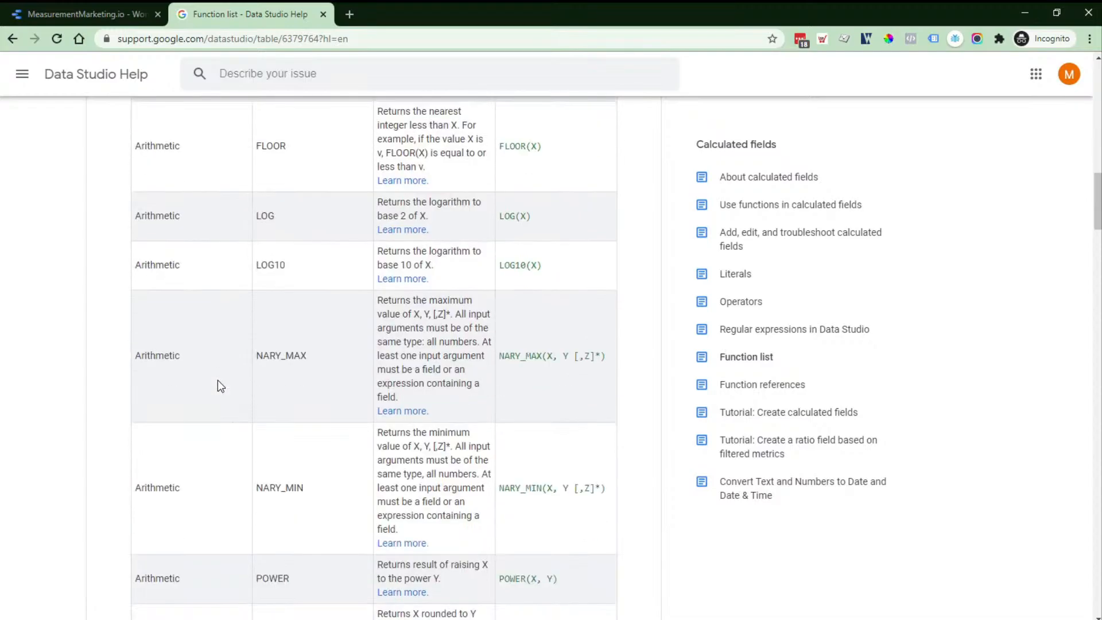
scroll(219, 380, down, 6)
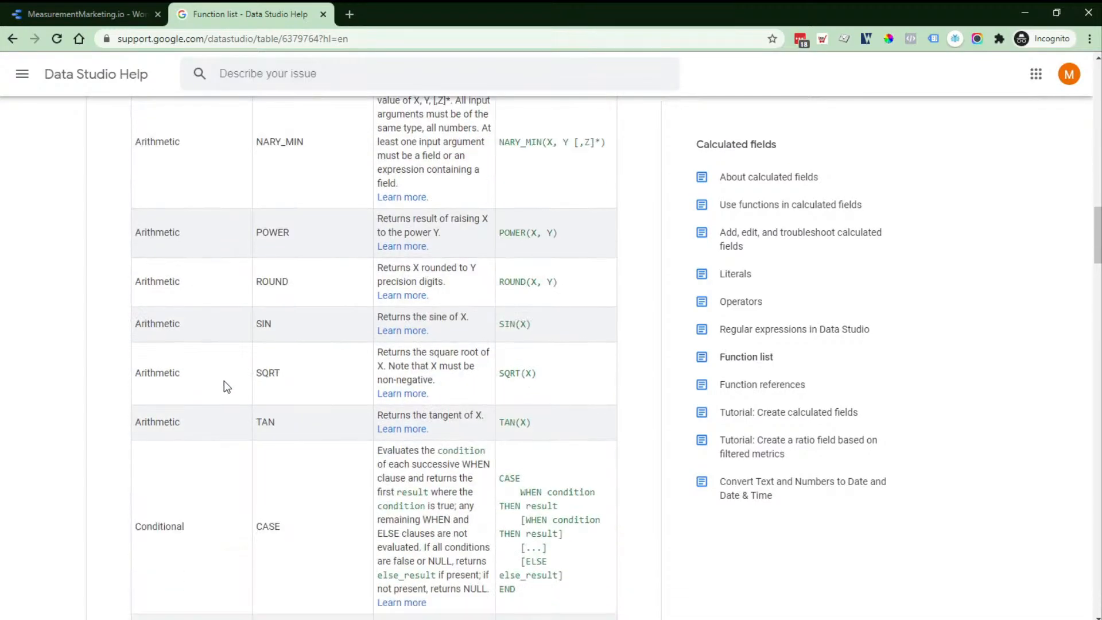
Step: Switch back to the Data Studio report with the calculated field editor and close the Help window
click(32, 3)
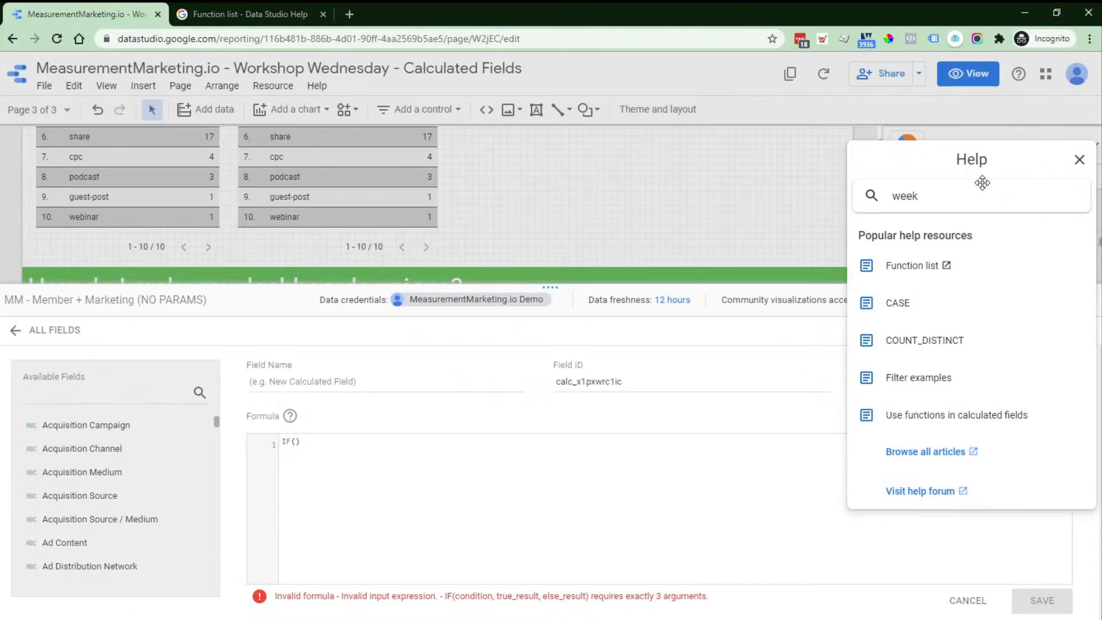
click(1079, 160)
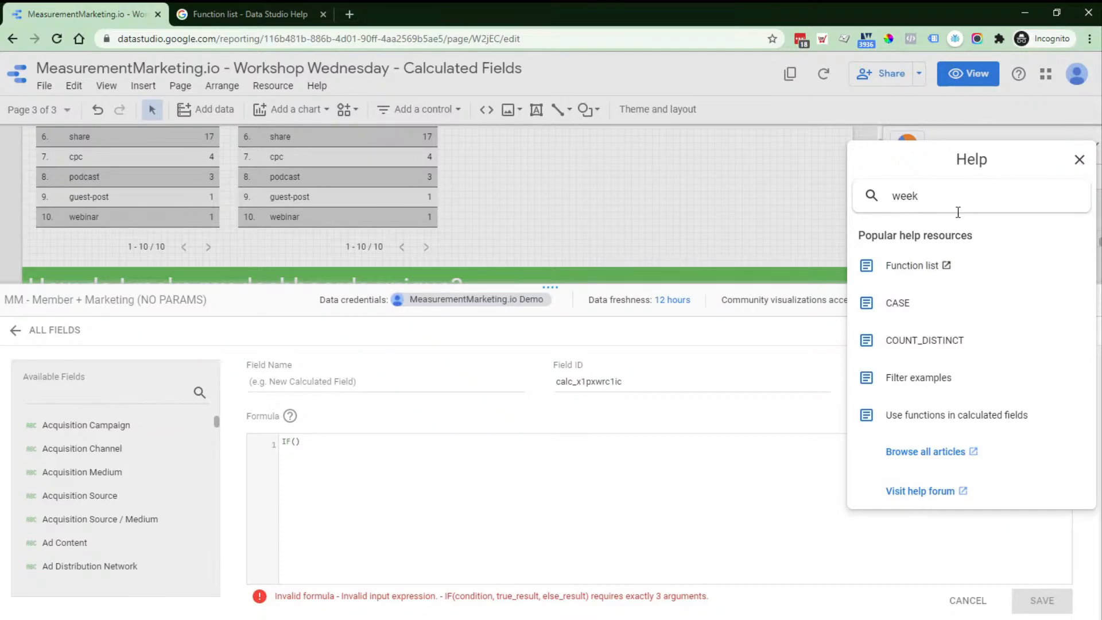